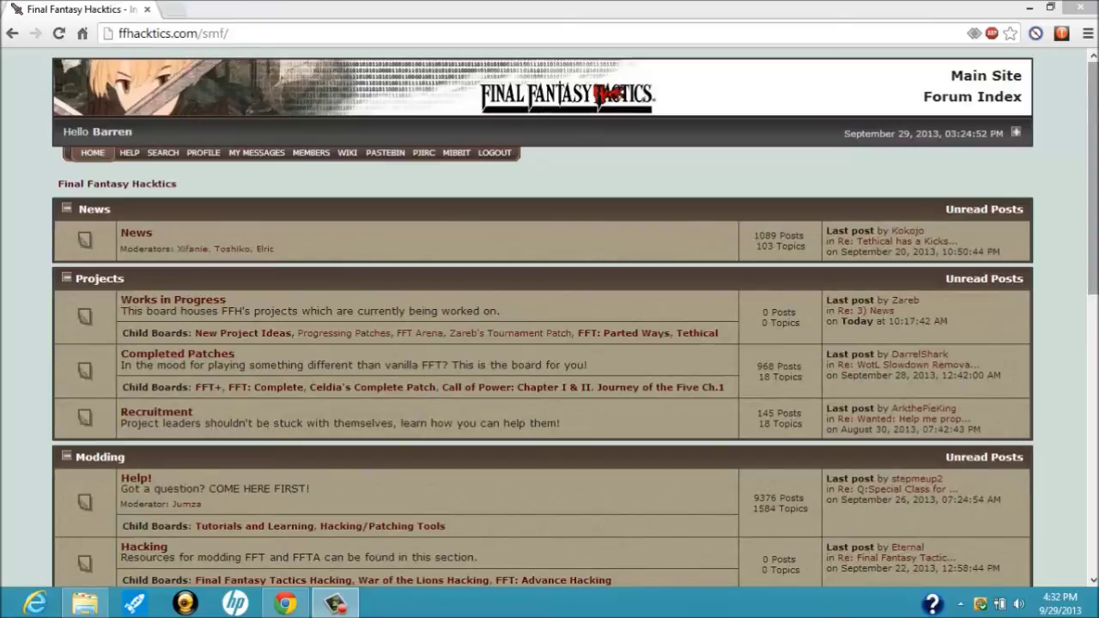
- Open the FFT Arena Beta 138d+Hotfix 2 Download topic in the FFT Arena board
mouse_move(1097, 616)
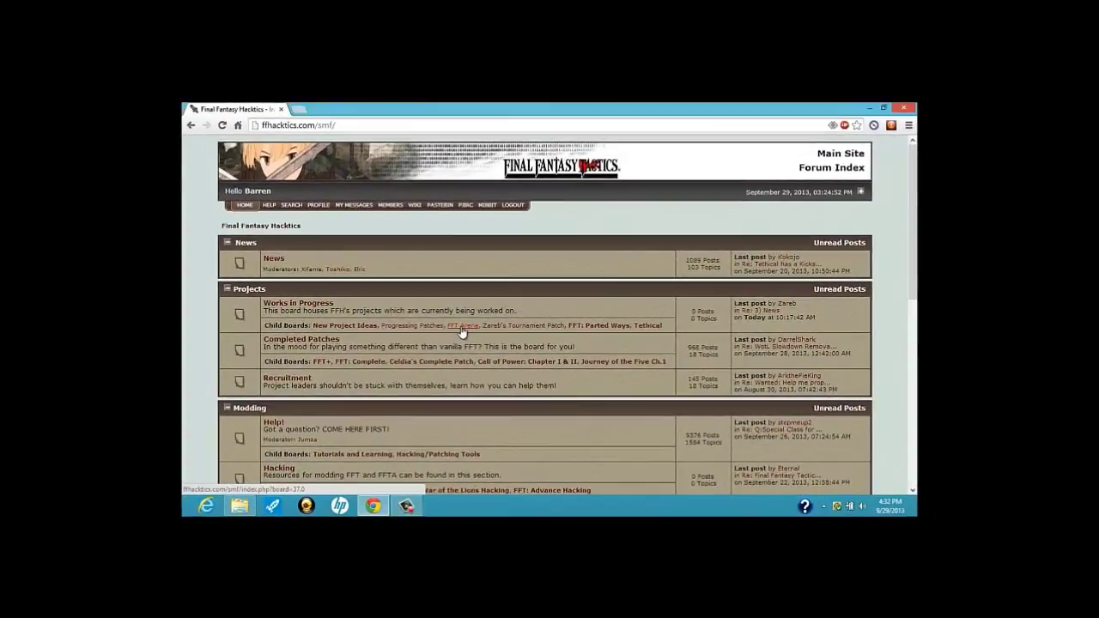
click(461, 327)
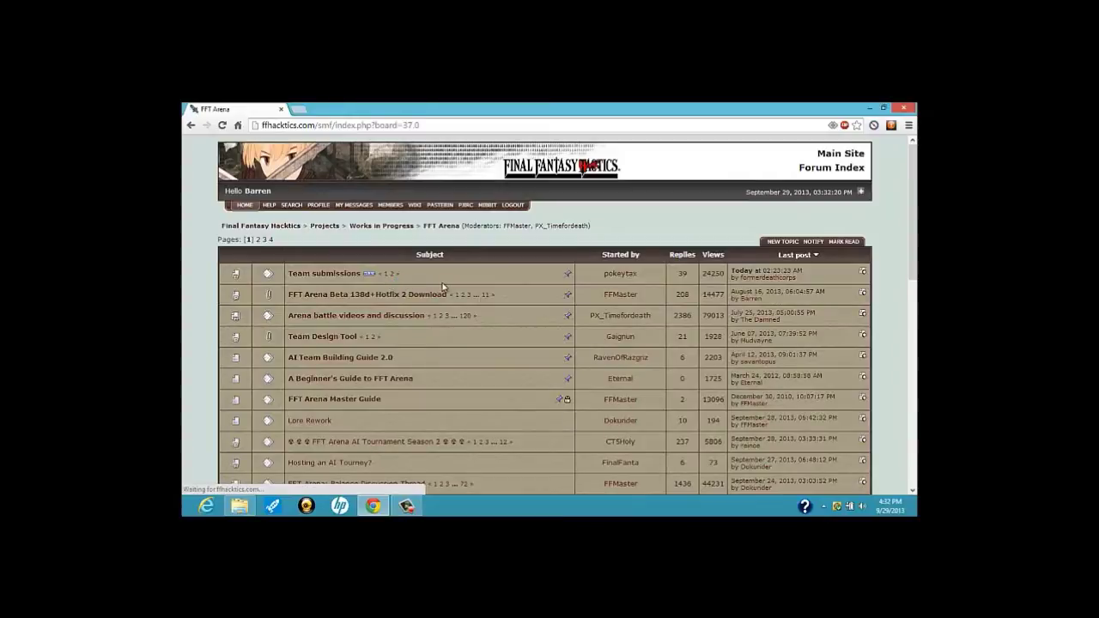
click(425, 296)
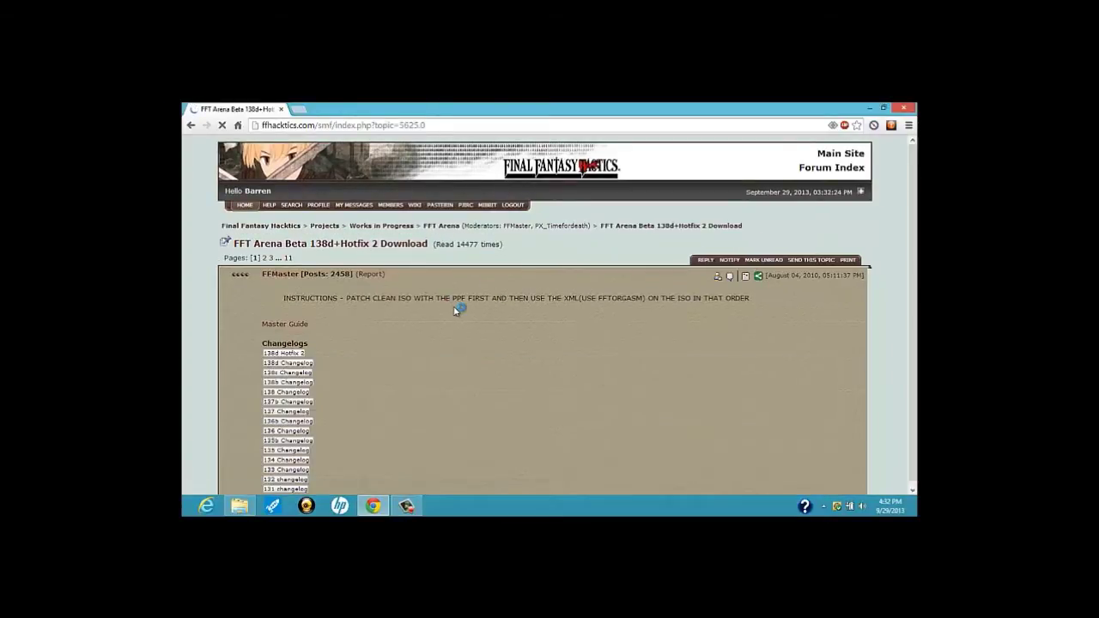
- Examine the topic's 138d Hotfix 2 changelog and the attached download files, leaving the changelog collapsed
scroll(473, 306, down, 1)
click(318, 302)
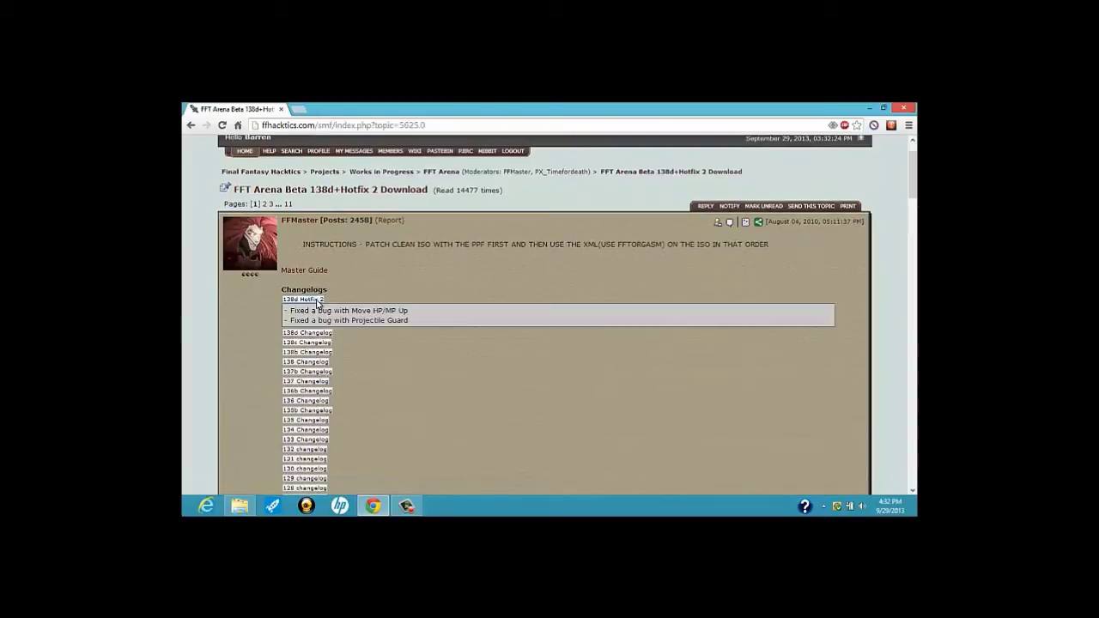
click(318, 302)
scroll(387, 299, down, 4)
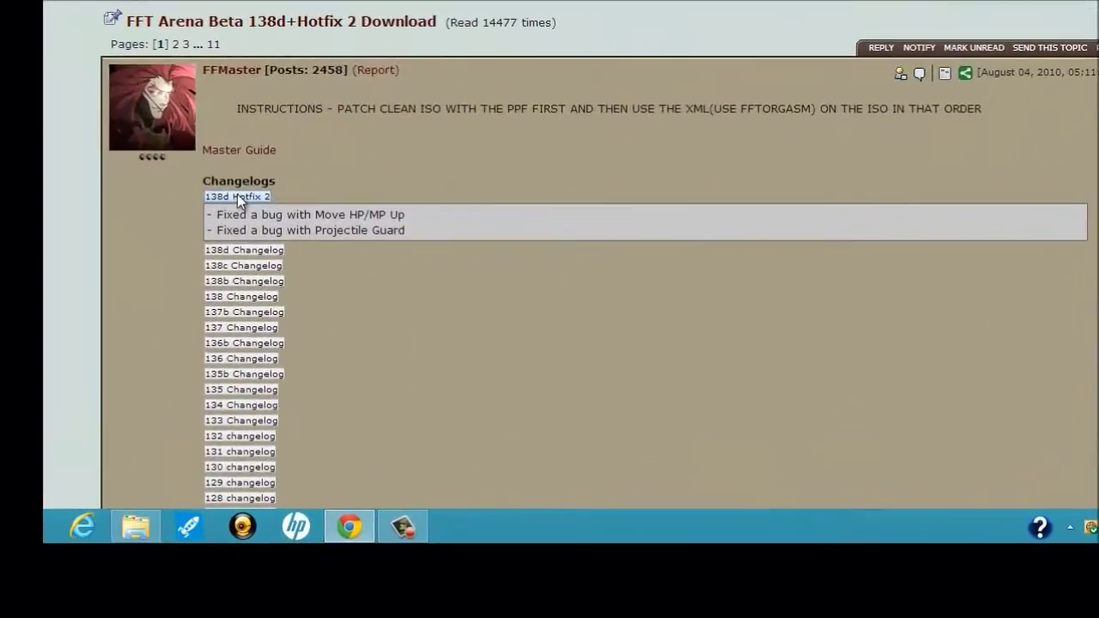
click(304, 300)
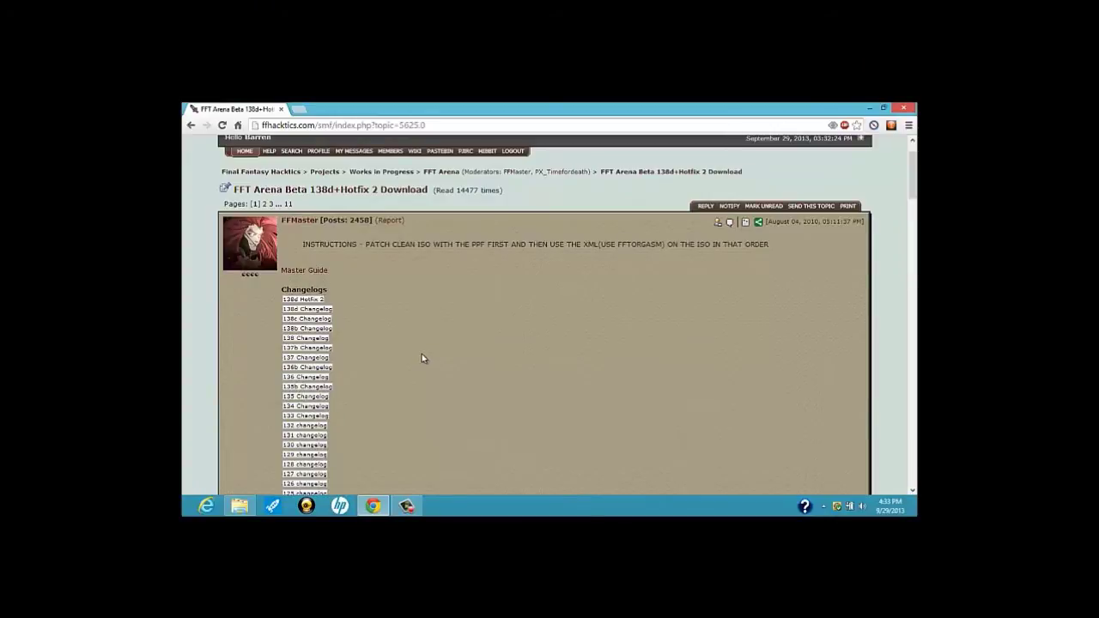
scroll(422, 357, down, 2)
scroll(422, 359, up, 1)
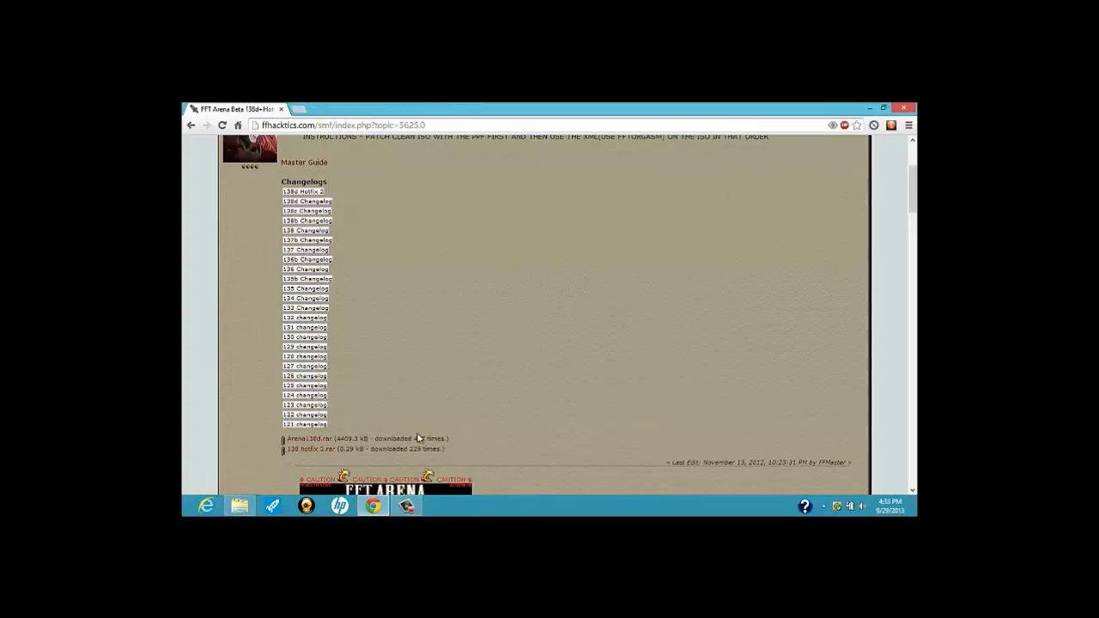
scroll(418, 437, up, 2)
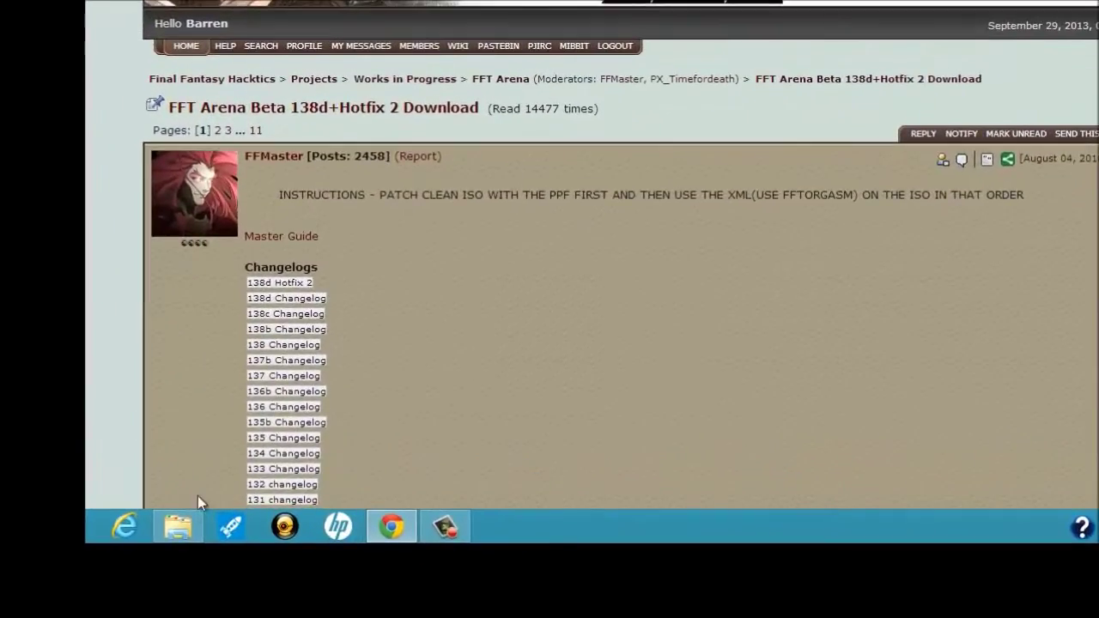
- Switch to File Explorer and decode the 475,148 KB Final Fantasy Tactics ECM file with unecm in the ecm tools folder
click(180, 526)
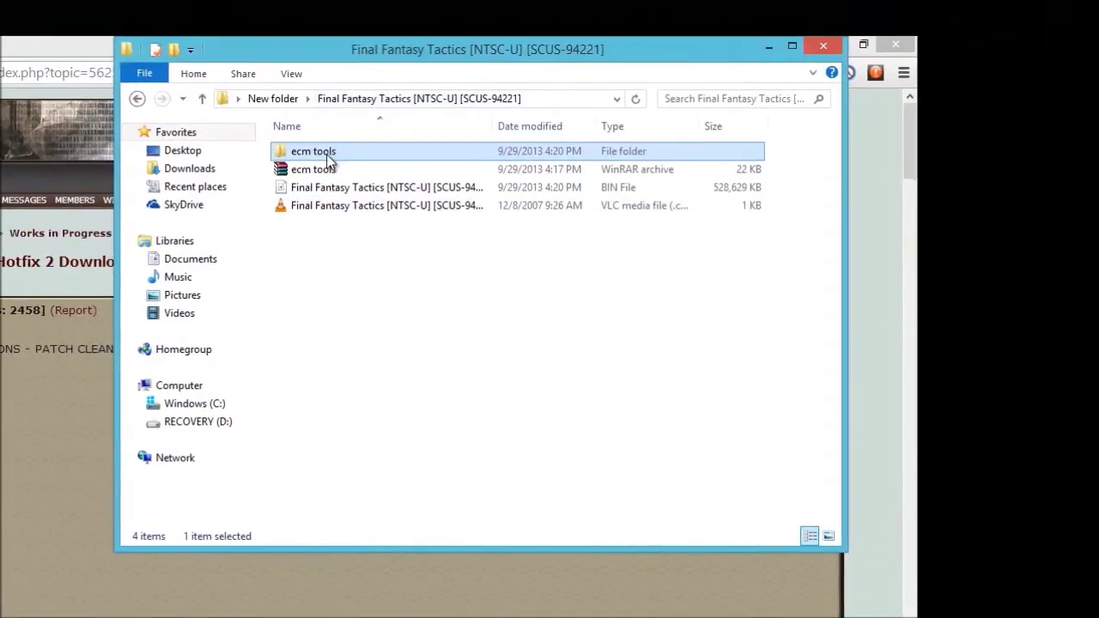
double_click(328, 159)
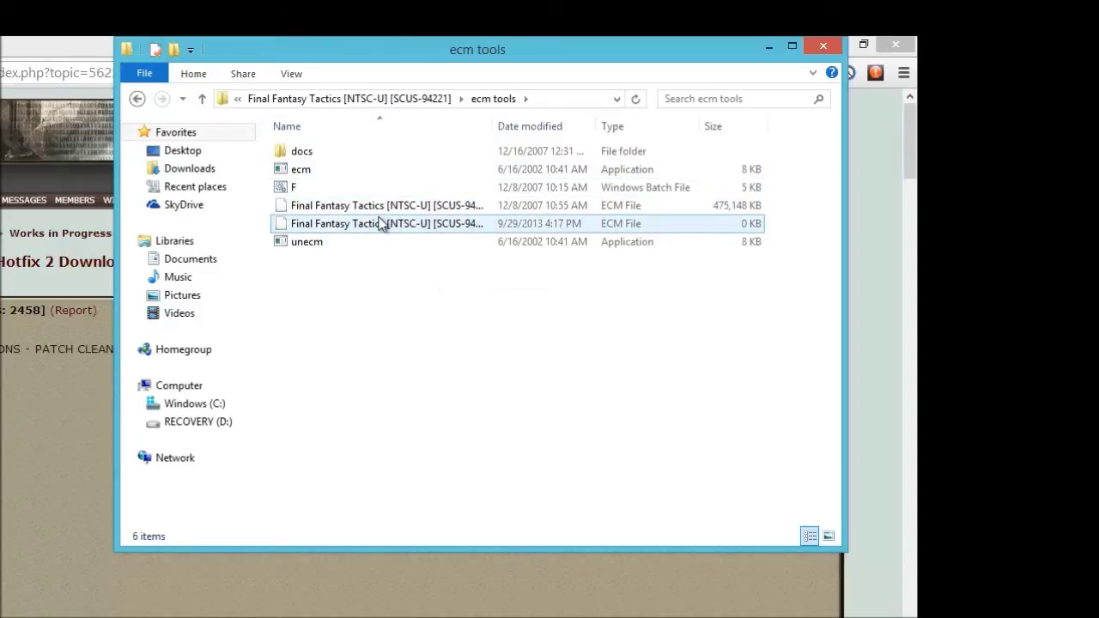
drag(376, 211, 318, 250)
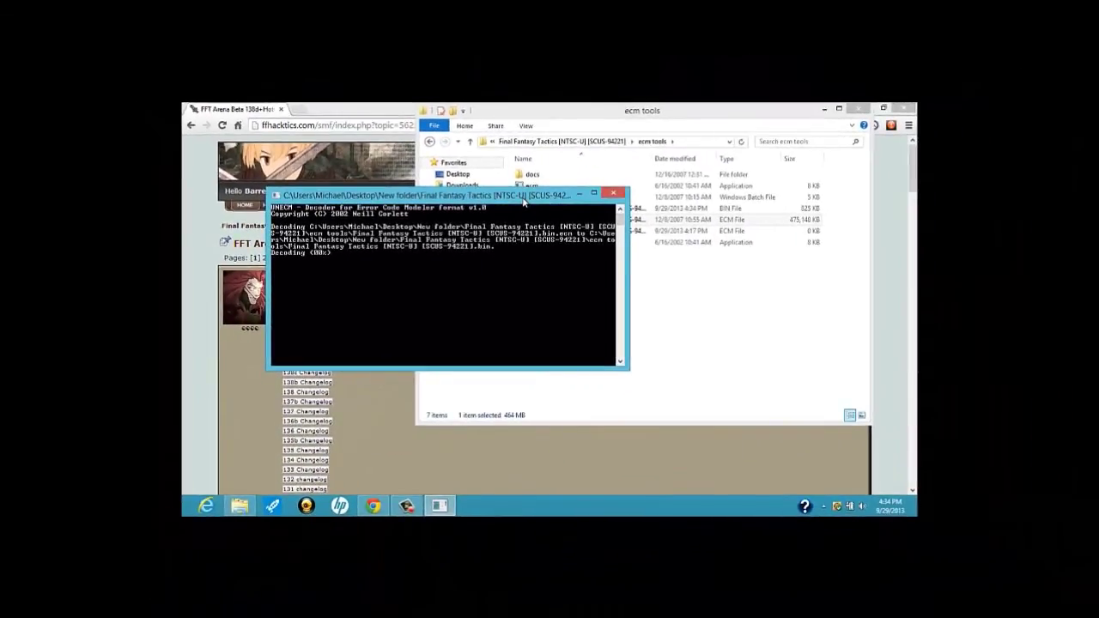
drag(522, 200, 543, 283)
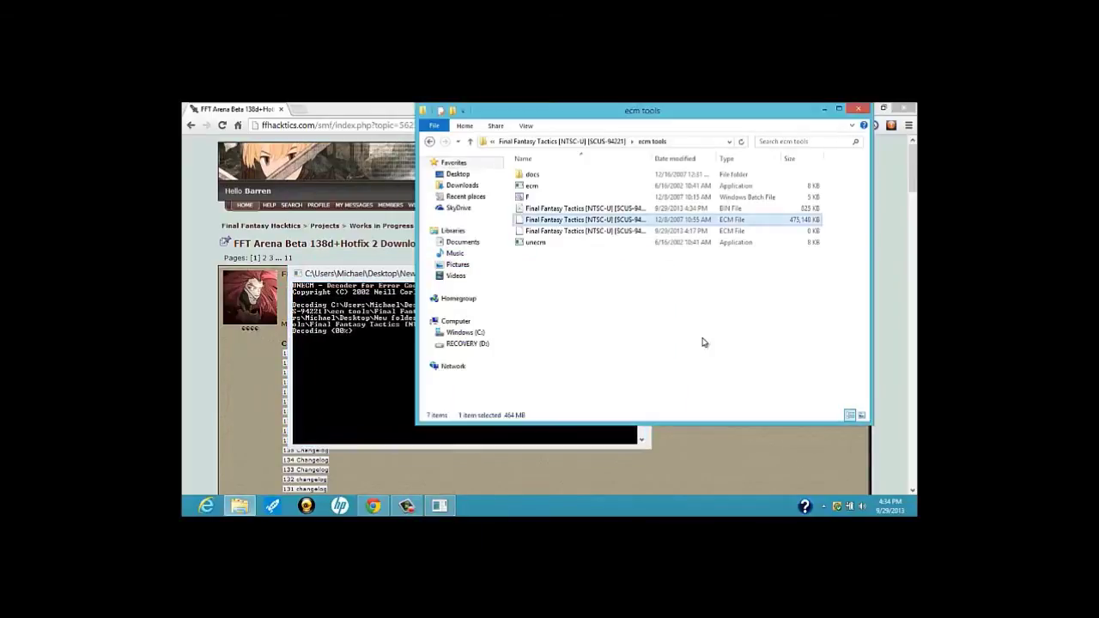
- In the browser, view the PPF-O-MATIC 3.0 download page from the main site's tools section and return to the tools list
click(220, 397)
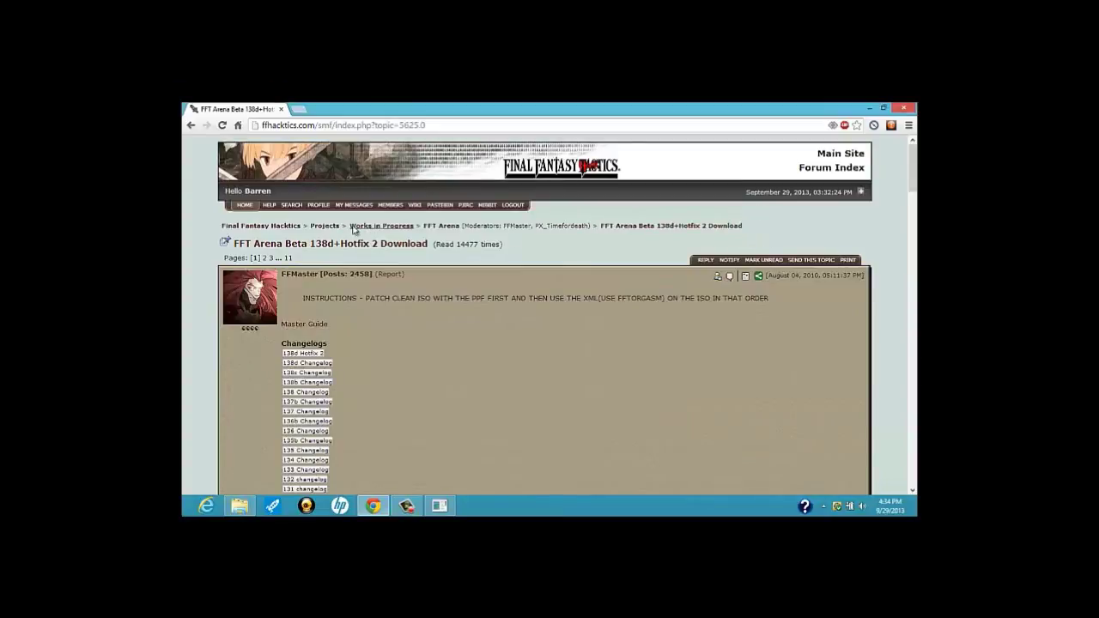
click(845, 153)
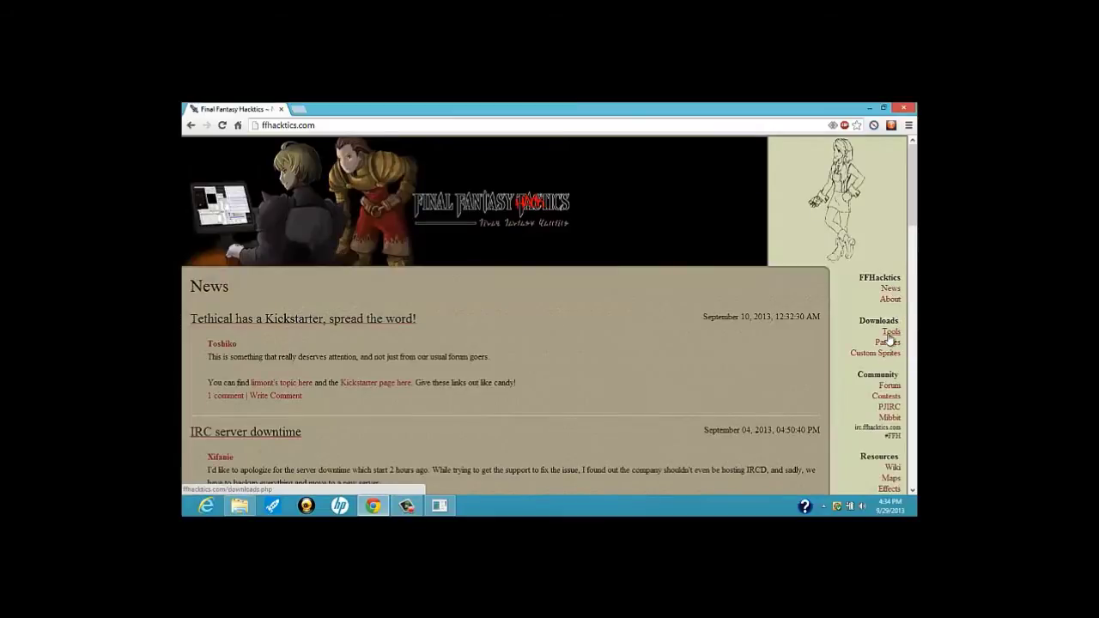
click(880, 319)
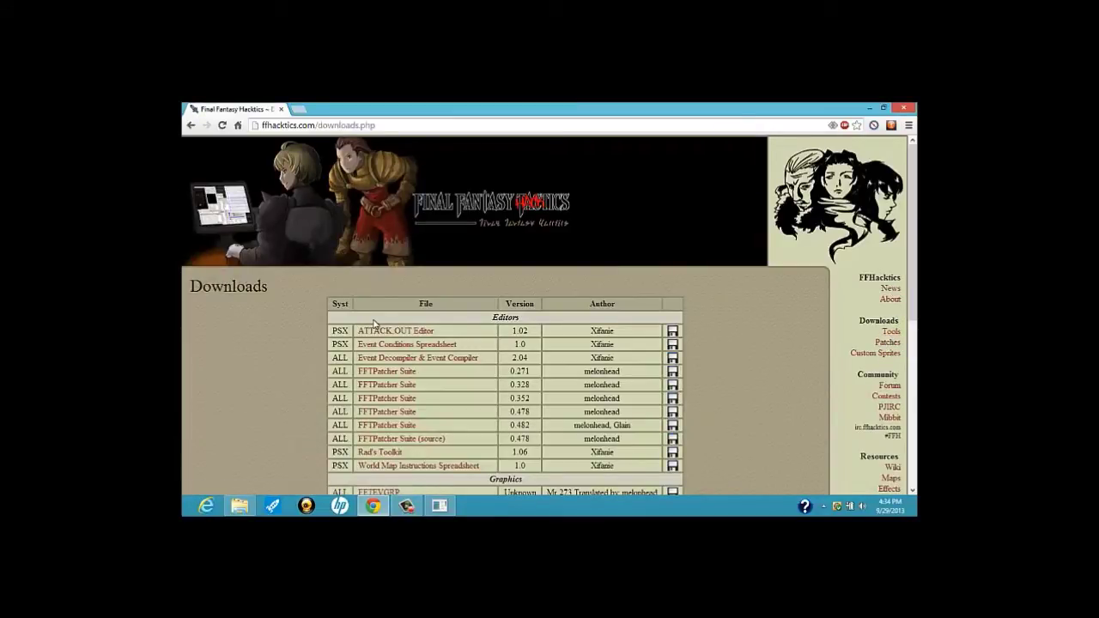
scroll(302, 300, down, 1)
scroll(301, 300, down, 5)
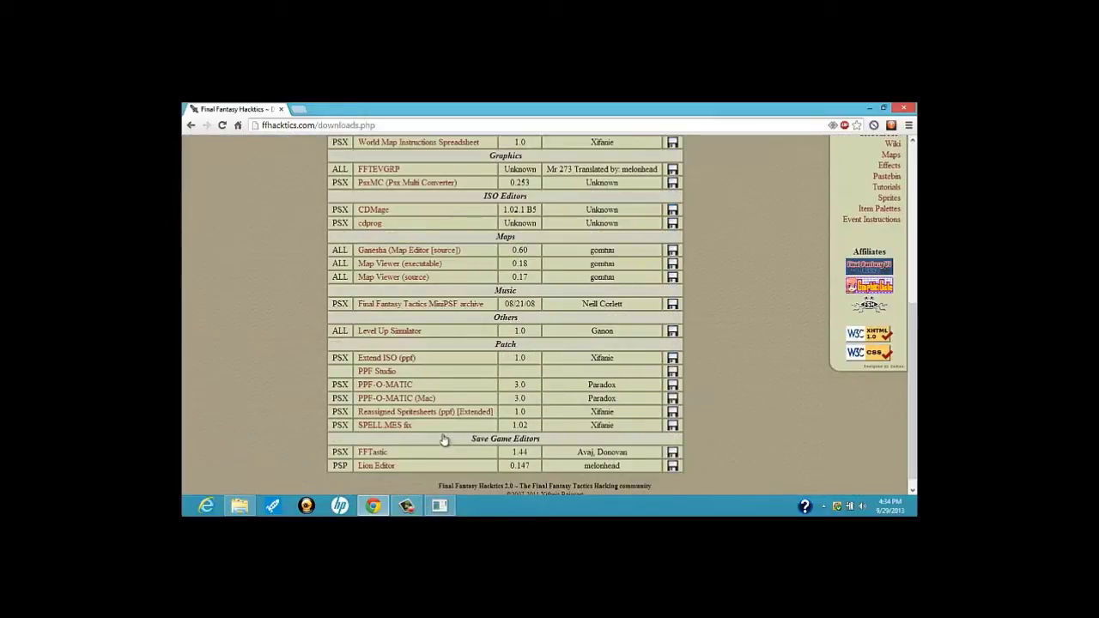
click(406, 385)
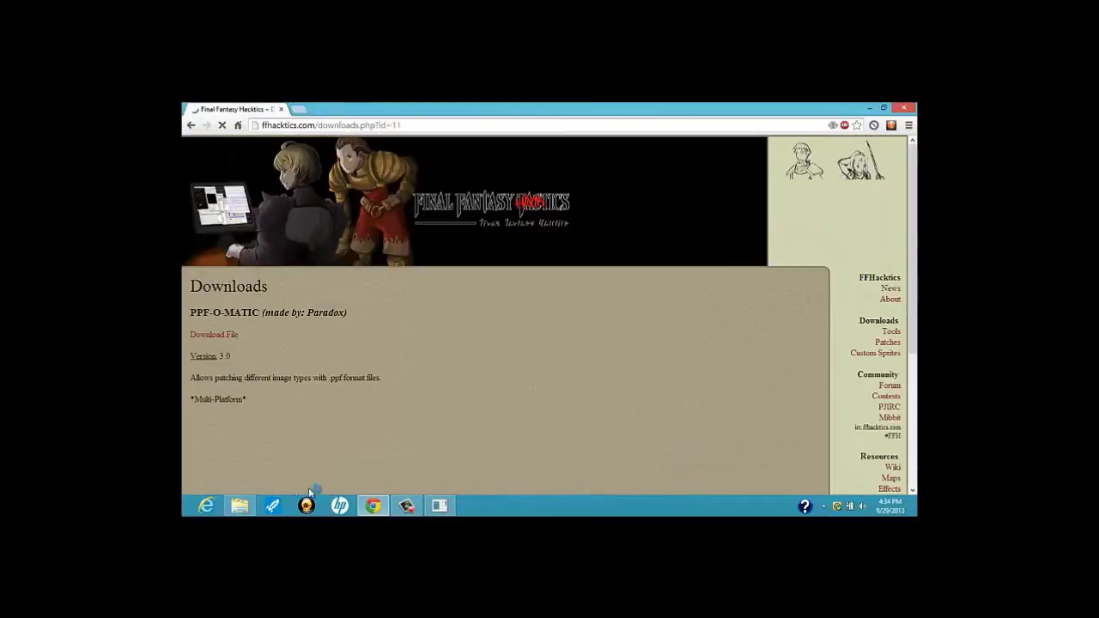
click(240, 506)
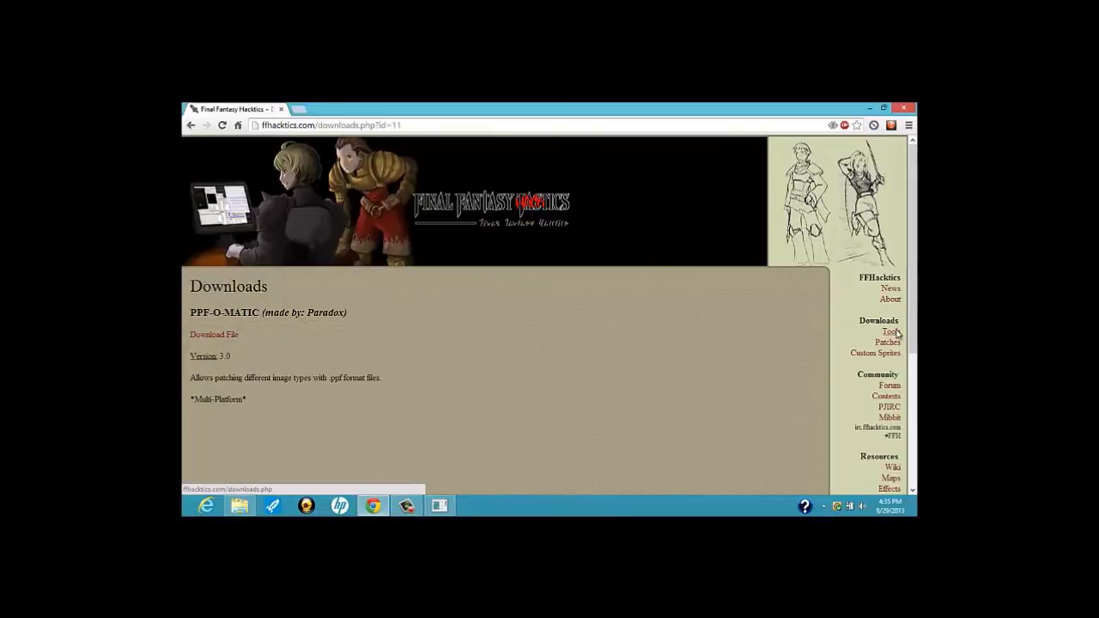
click(190, 125)
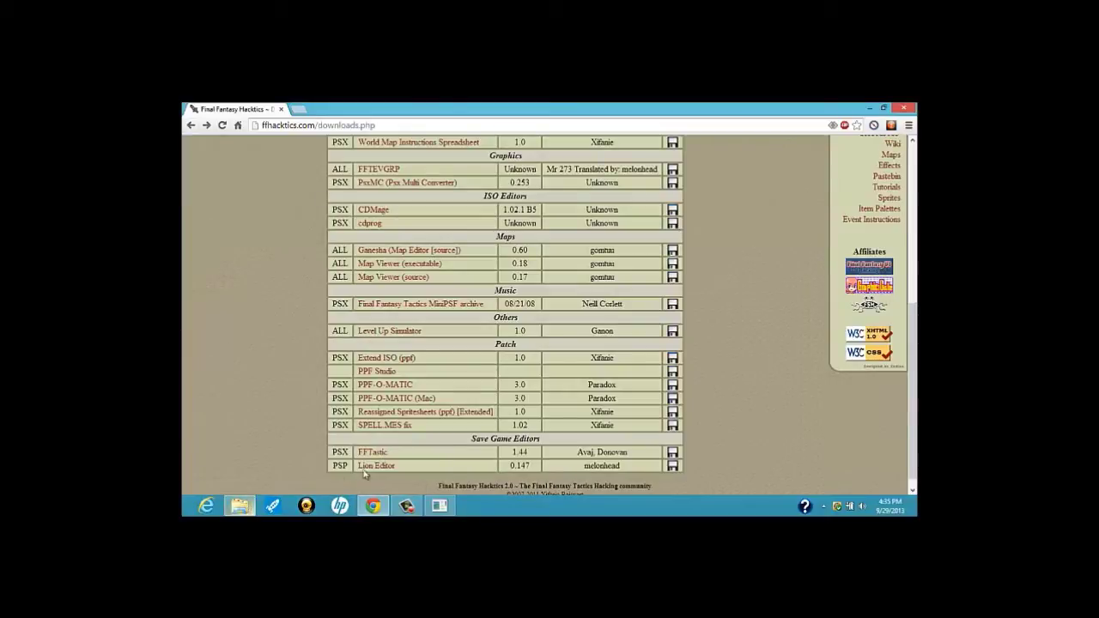
- Abort the running unecm decoding by closing its console window
click(447, 455)
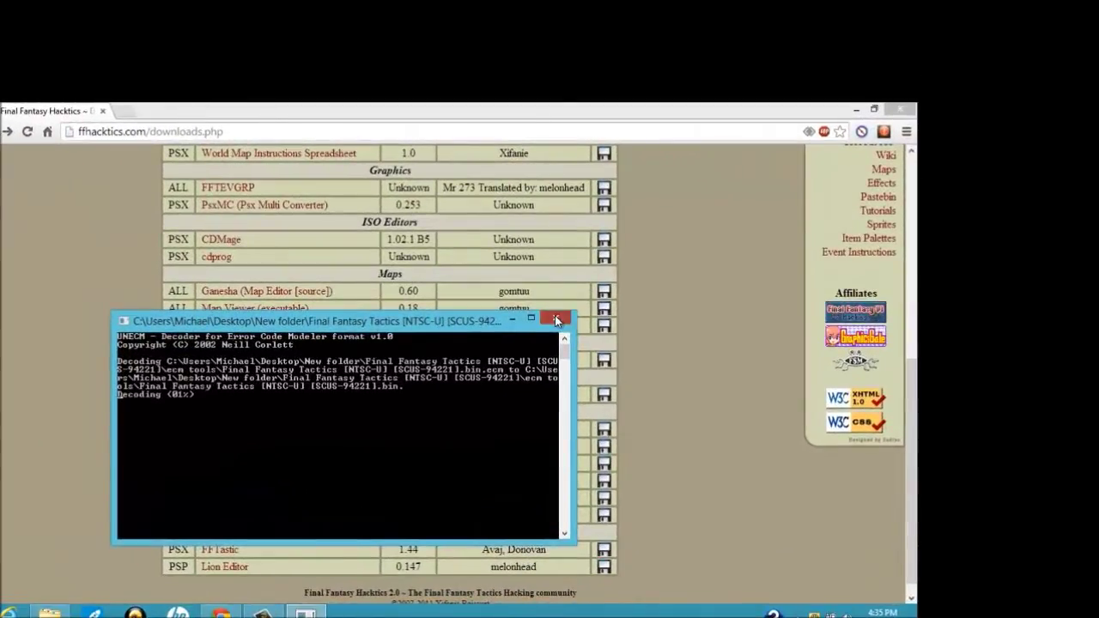
click(581, 305)
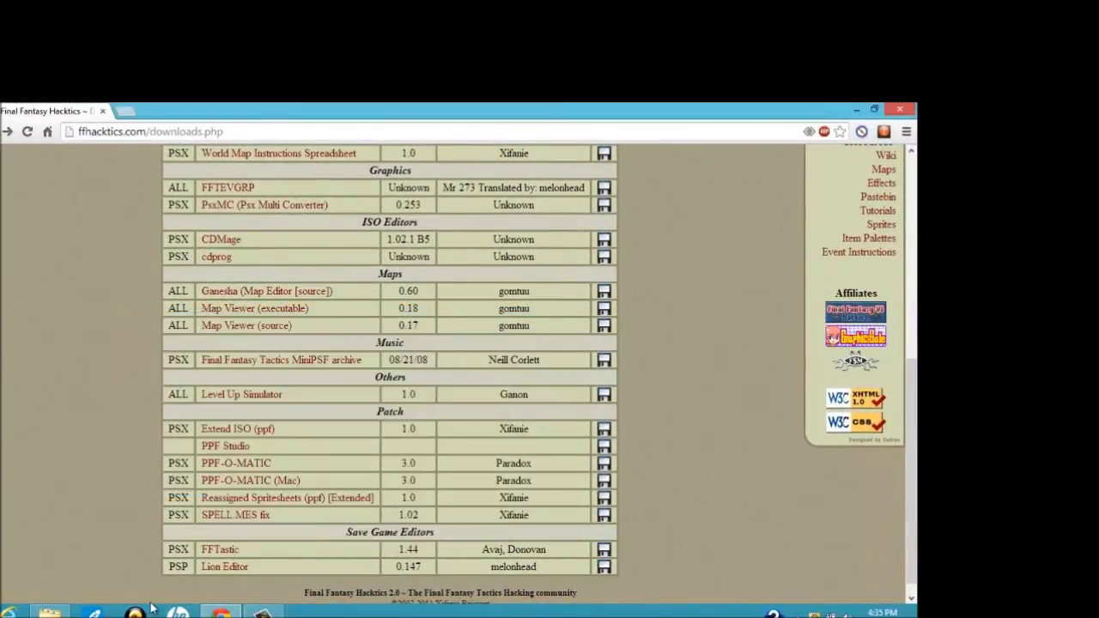
- Switch to File Explorer and launch ppf-o-matic3 from the pdx-pom3 folder inside New folder
click(60, 611)
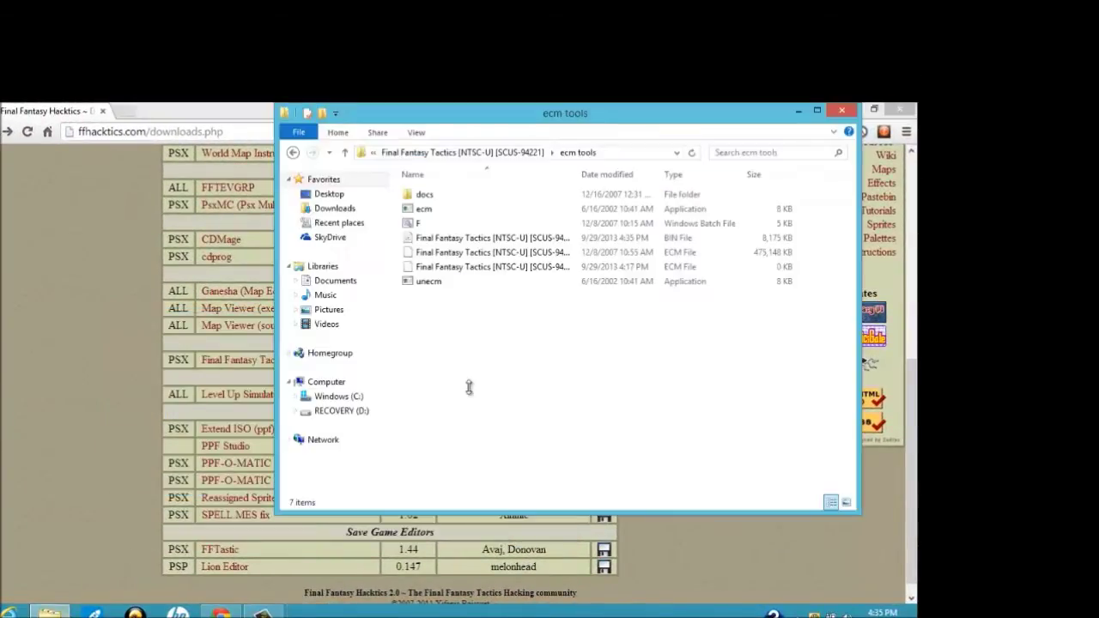
click(504, 153)
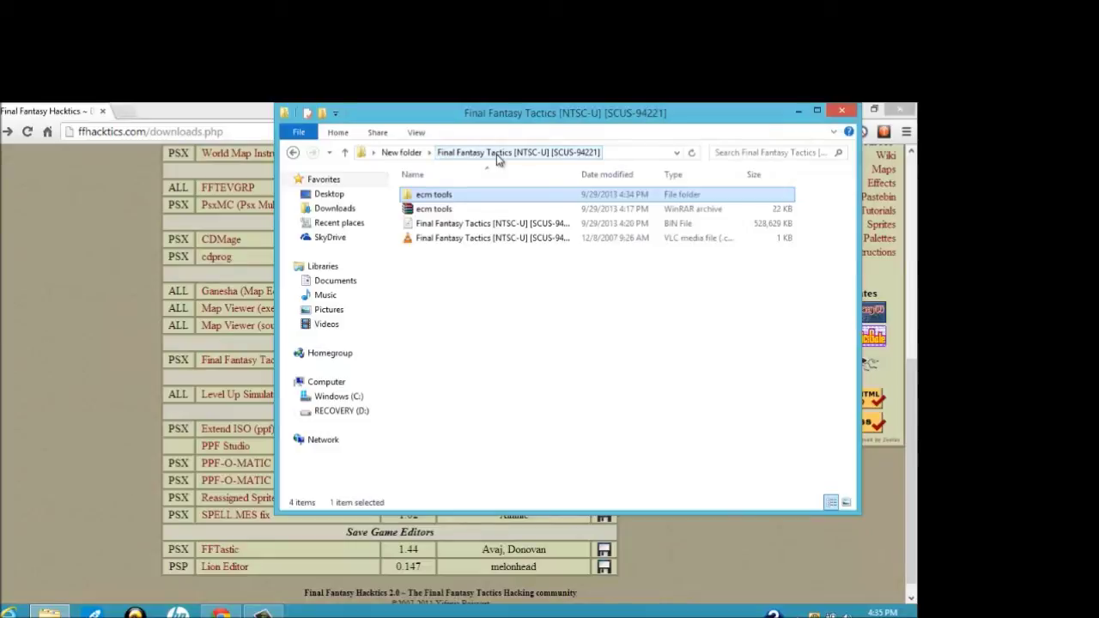
click(407, 155)
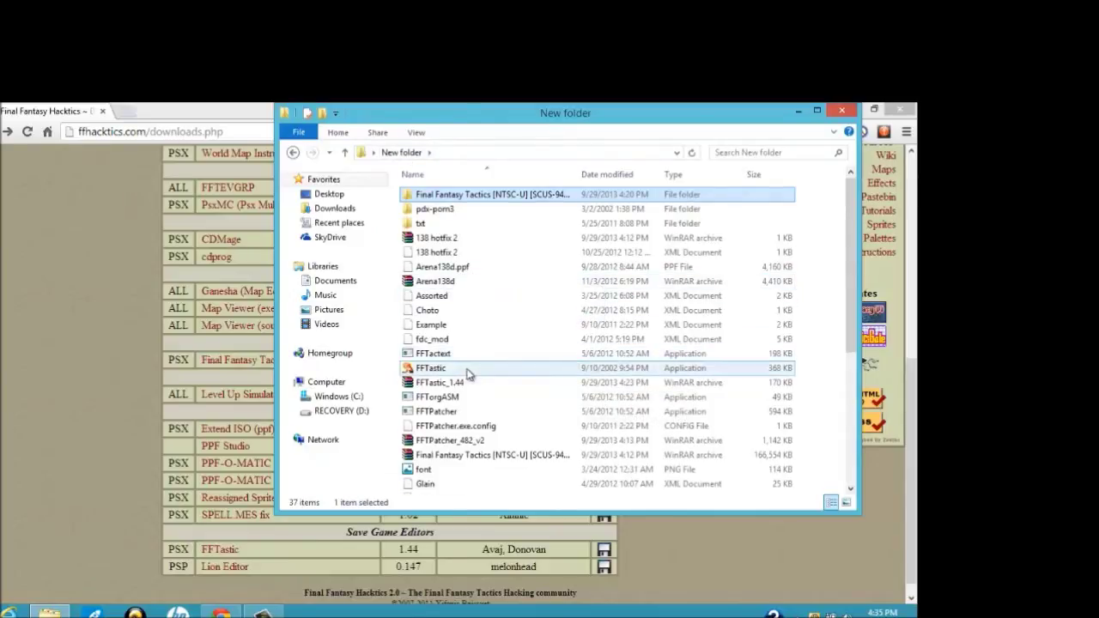
scroll(468, 369, down, 3)
scroll(466, 372, down, 3)
scroll(459, 352, up, 6)
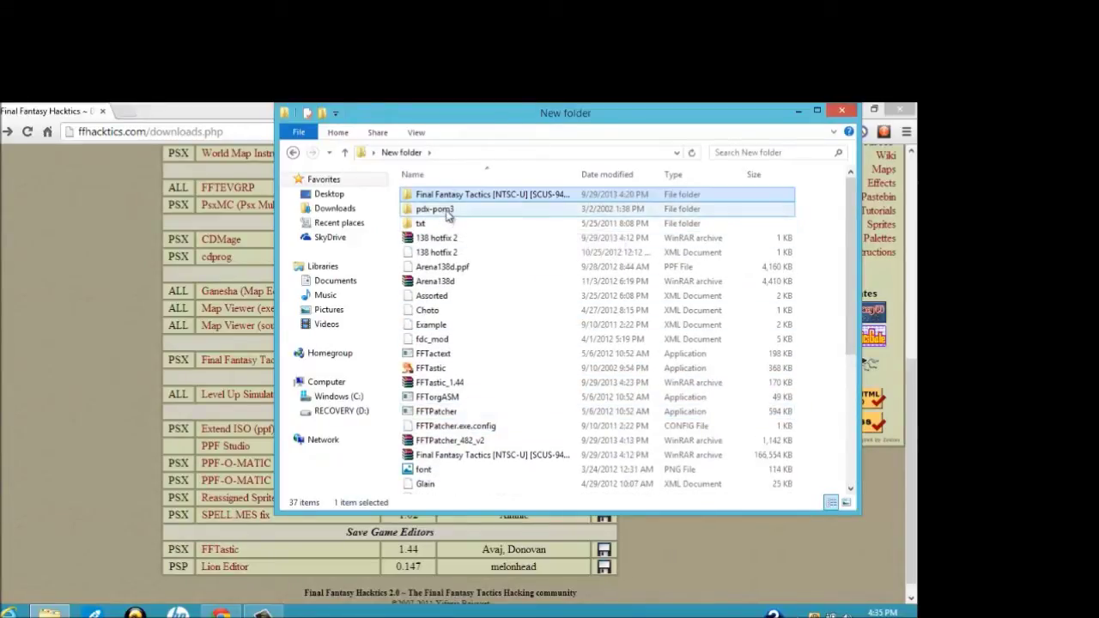
double_click(445, 212)
double_click(451, 223)
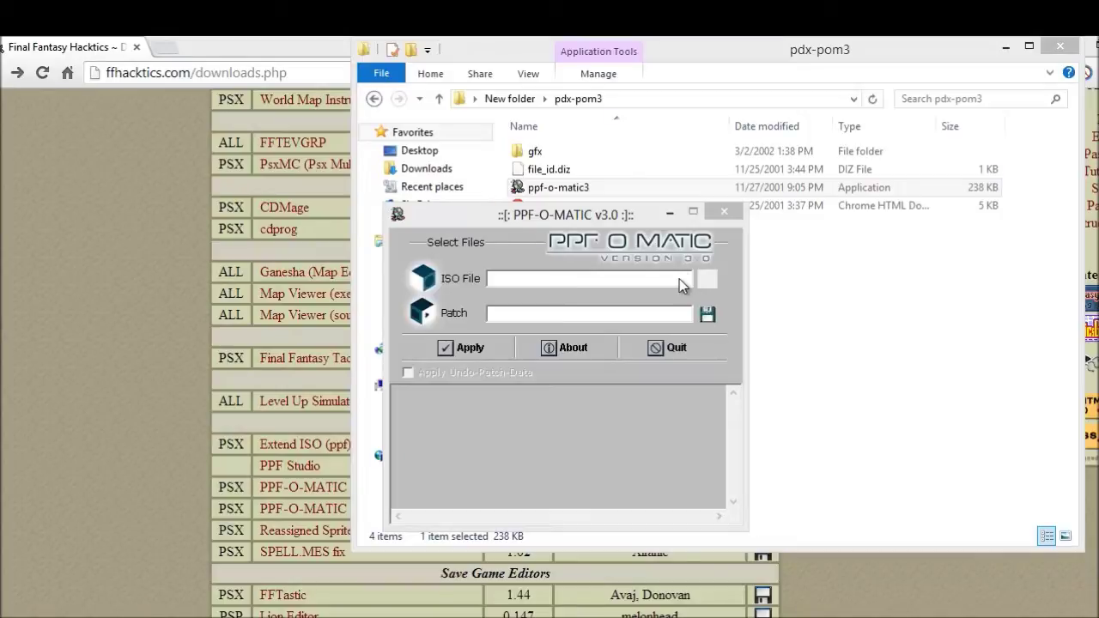
- Load the Final Fantasy Tactics [NTSC-U] [SCUS-94221] BIN file from New folder on the desktop as the ISO file
click(679, 278)
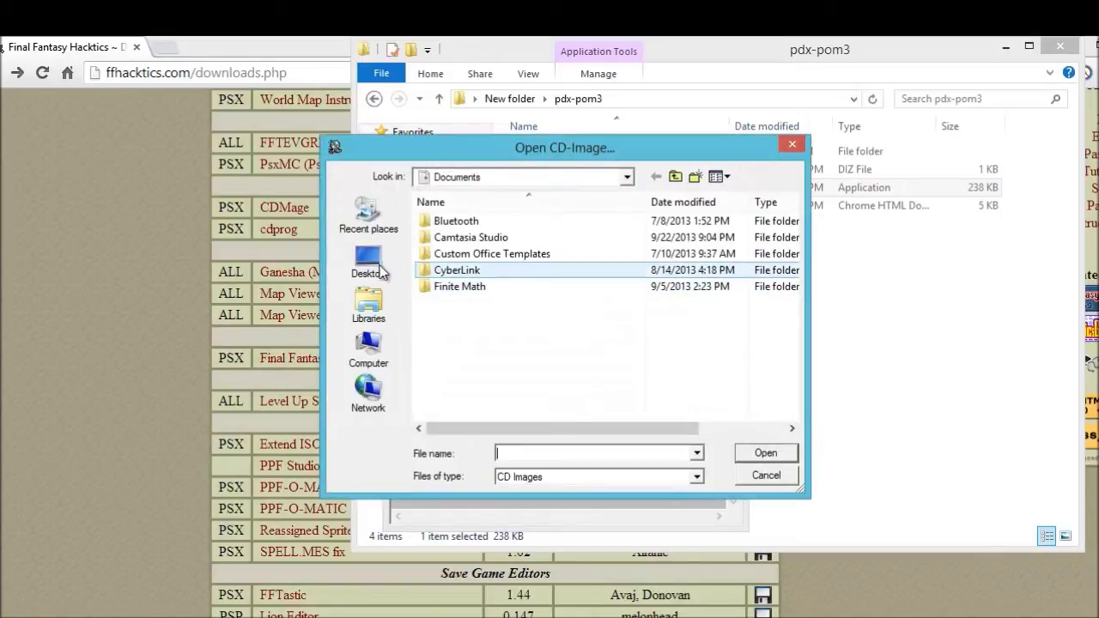
click(376, 266)
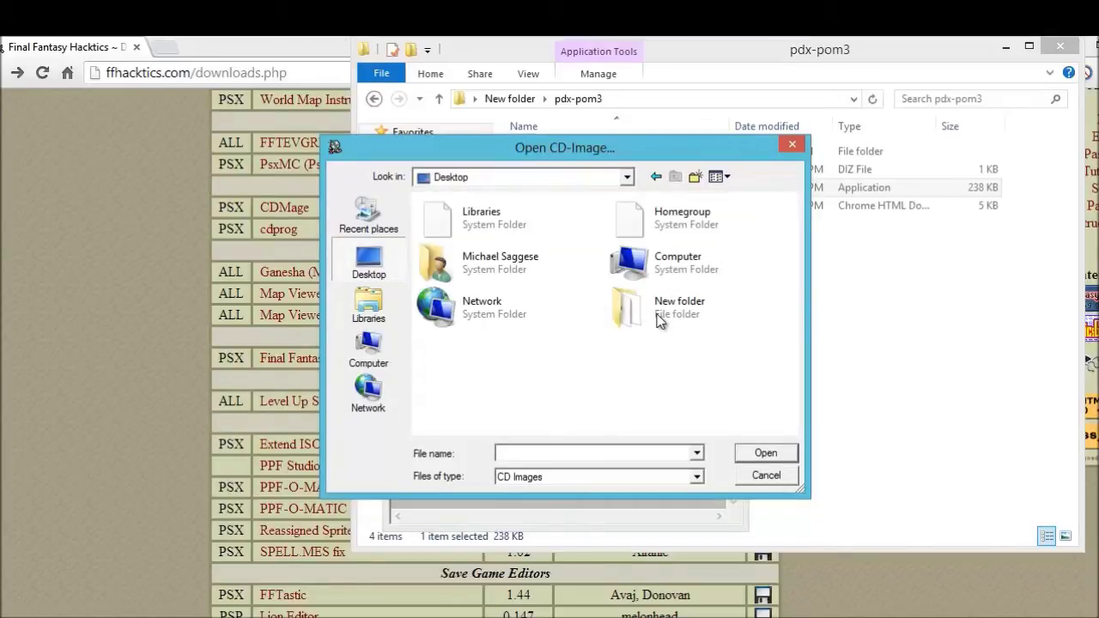
double_click(659, 314)
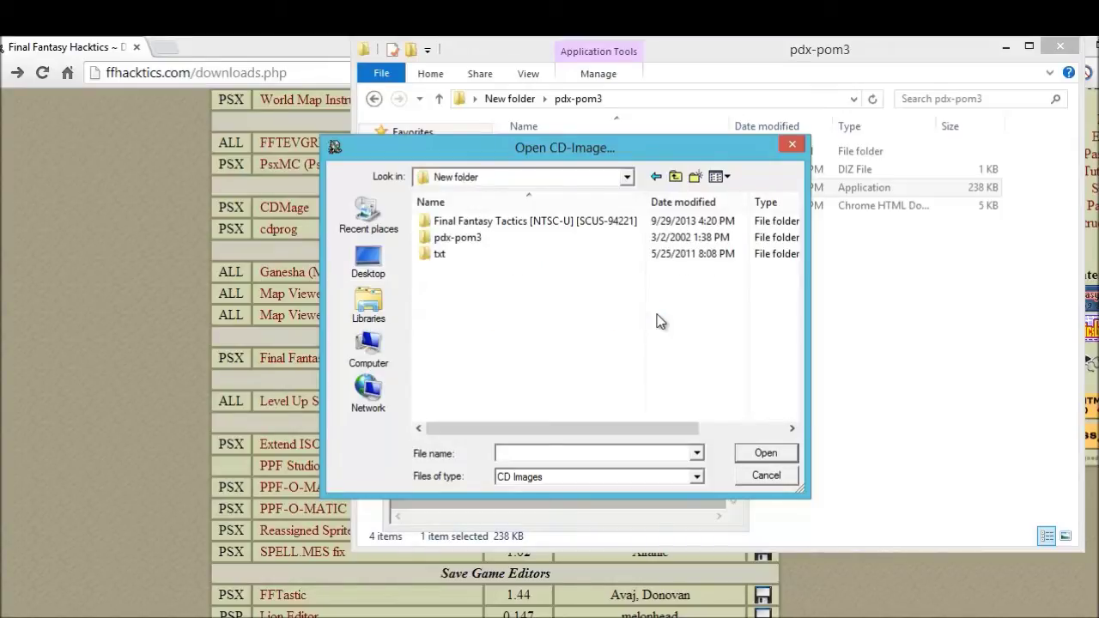
double_click(456, 221)
click(467, 244)
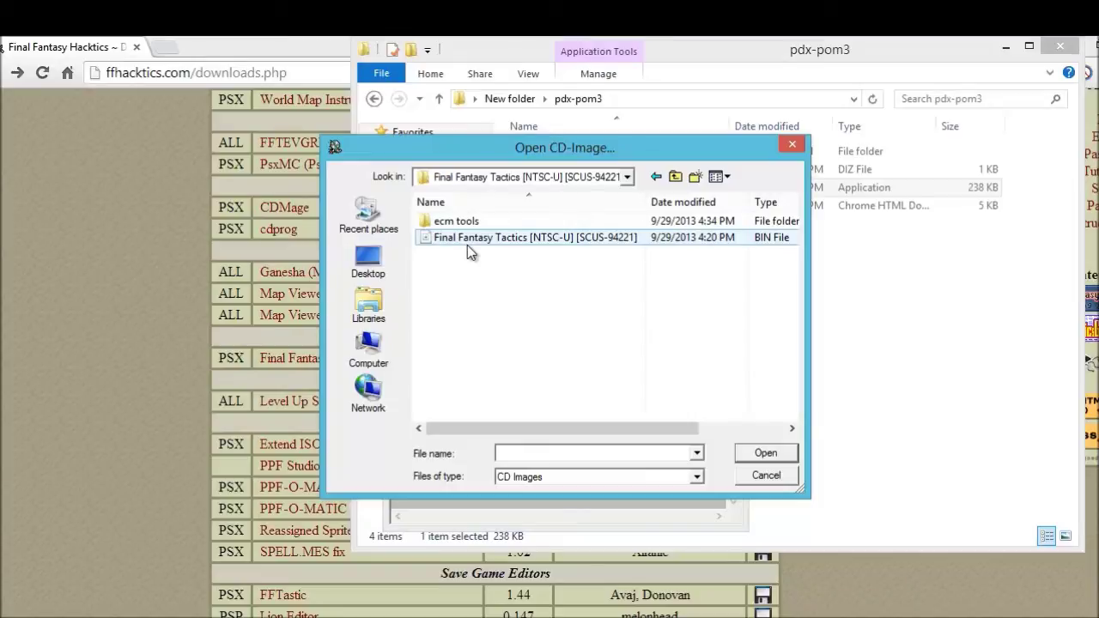
double_click(467, 243)
- Choose Arena138d.ppf from New folder as the patch and apply it to the game image
click(706, 313)
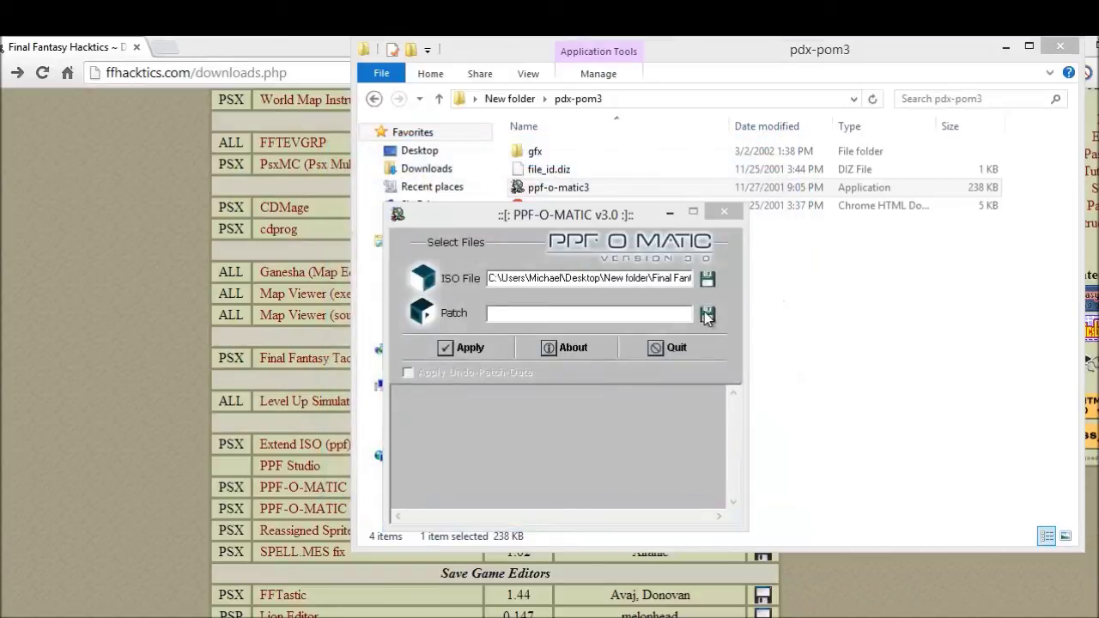
click(676, 178)
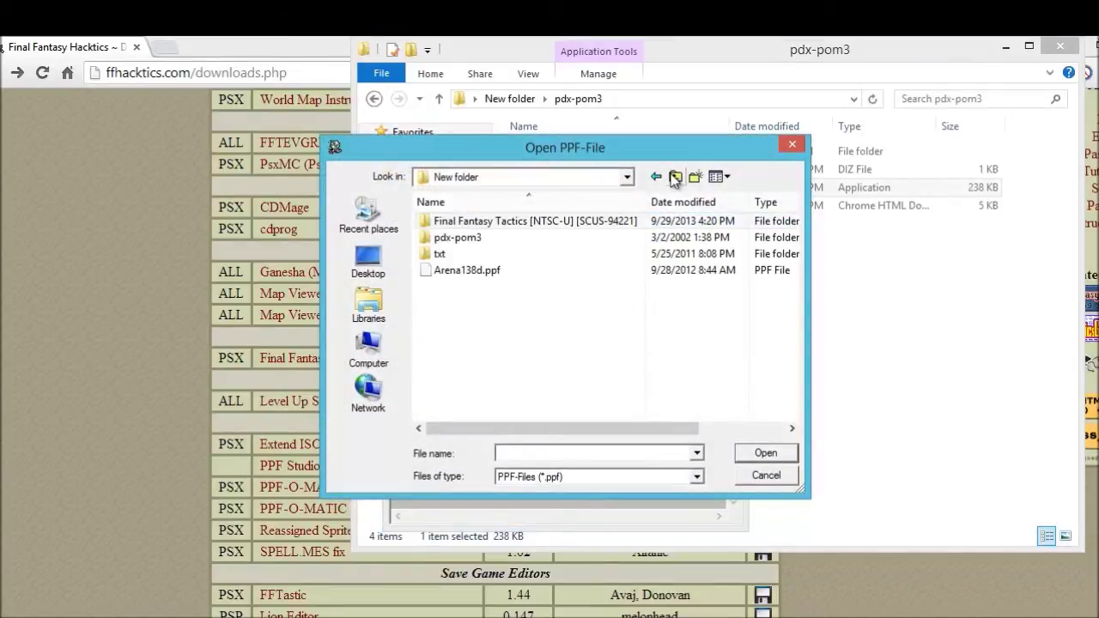
double_click(479, 271)
click(469, 349)
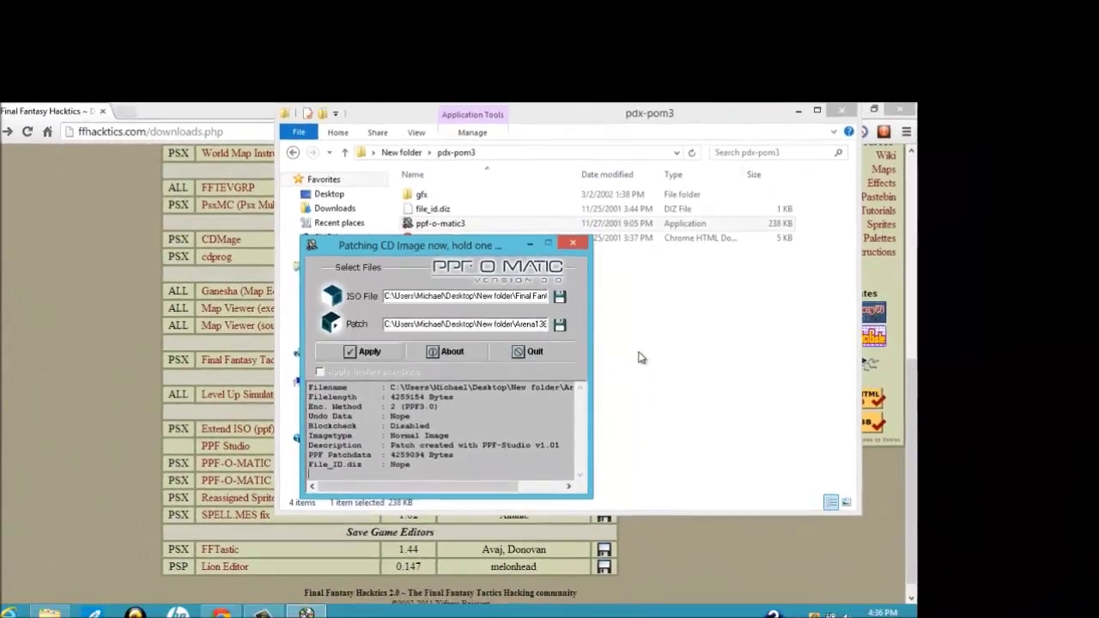
- Switch to File Explorer and open the Memcard Generator 2.021 - Ver 138d workbook from New folder
click(798, 280)
click(401, 152)
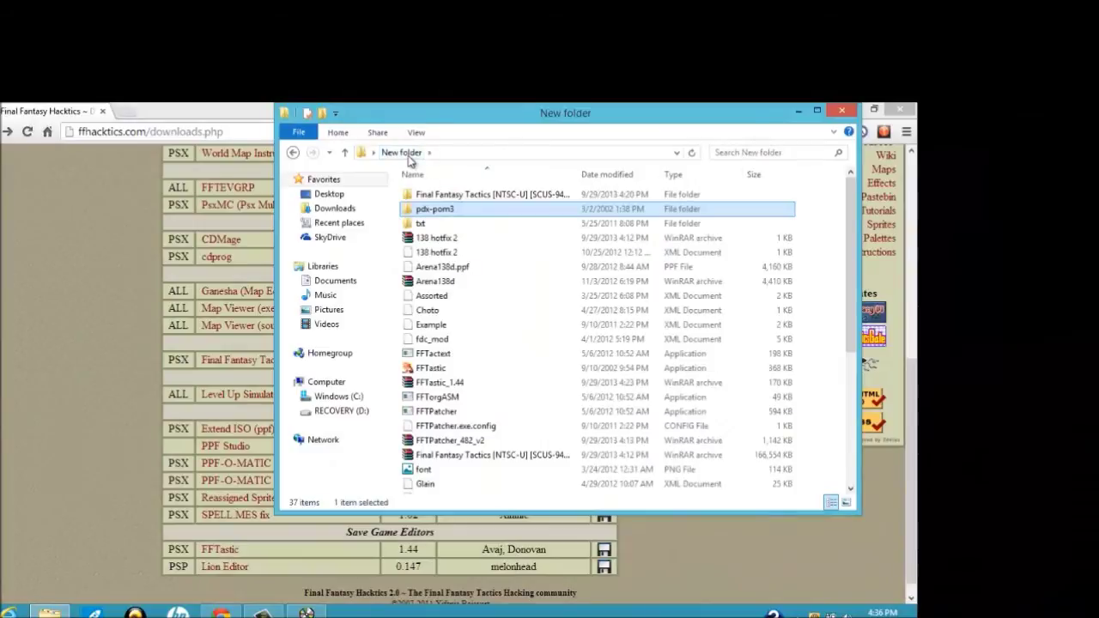
scroll(502, 397, down, 3)
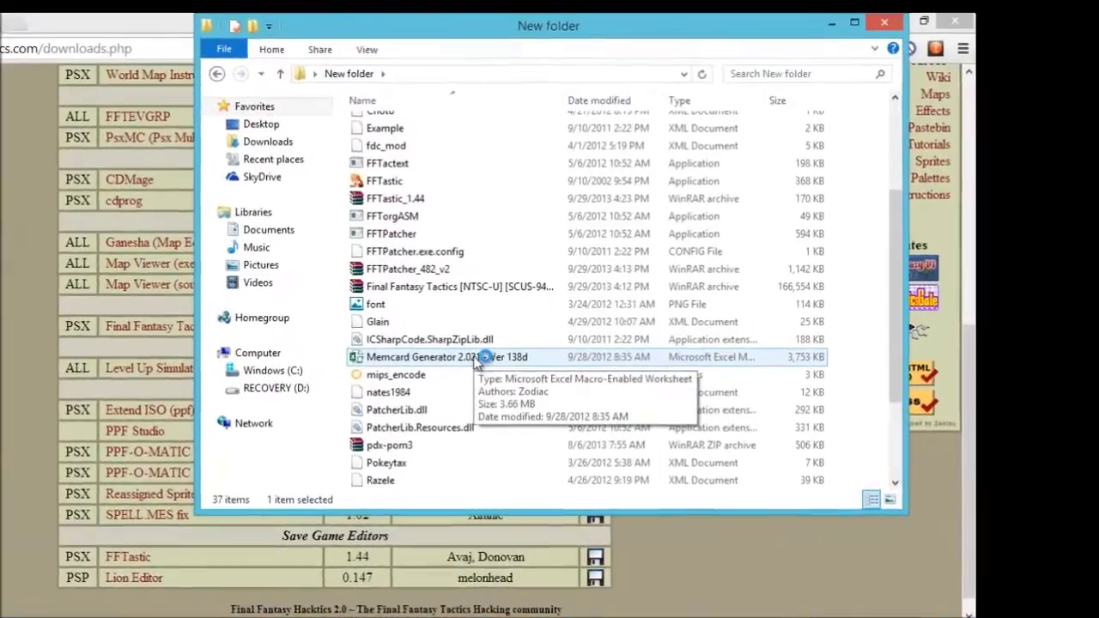
double_click(504, 386)
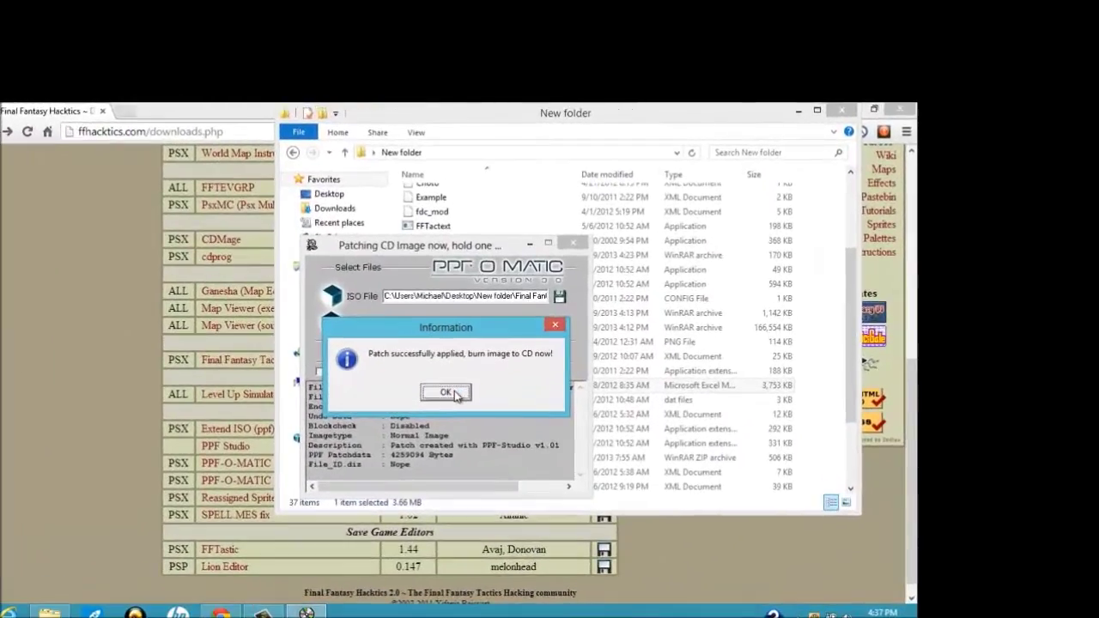
- Dismiss the patching message, close PPF-O-MATIC and launch FFTorgASM from New folder
click(501, 363)
click(573, 243)
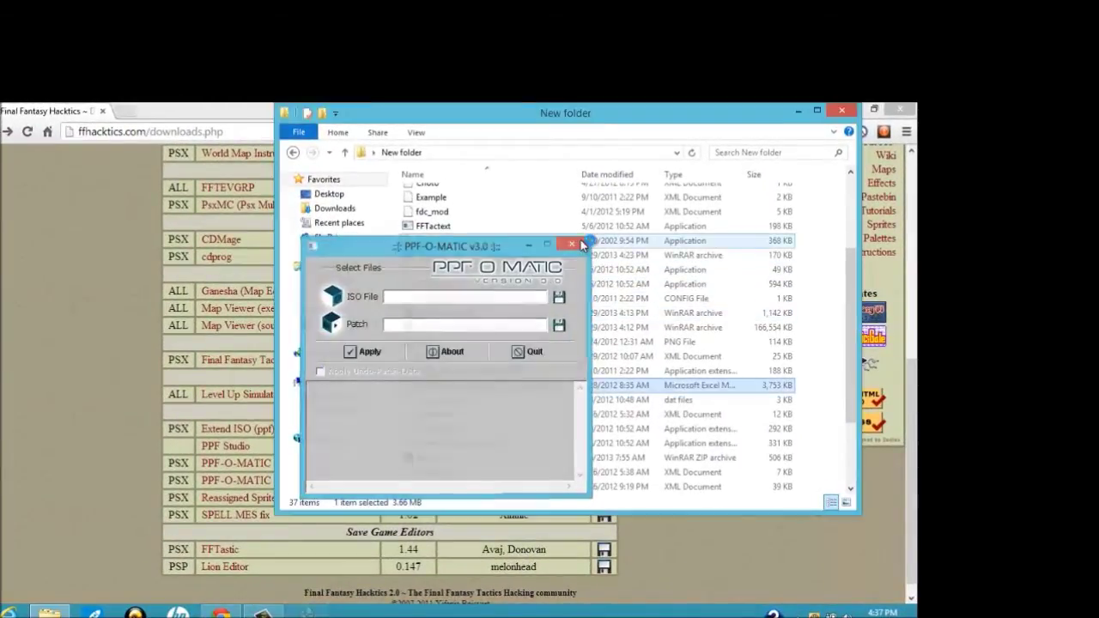
scroll(581, 334, up, 3)
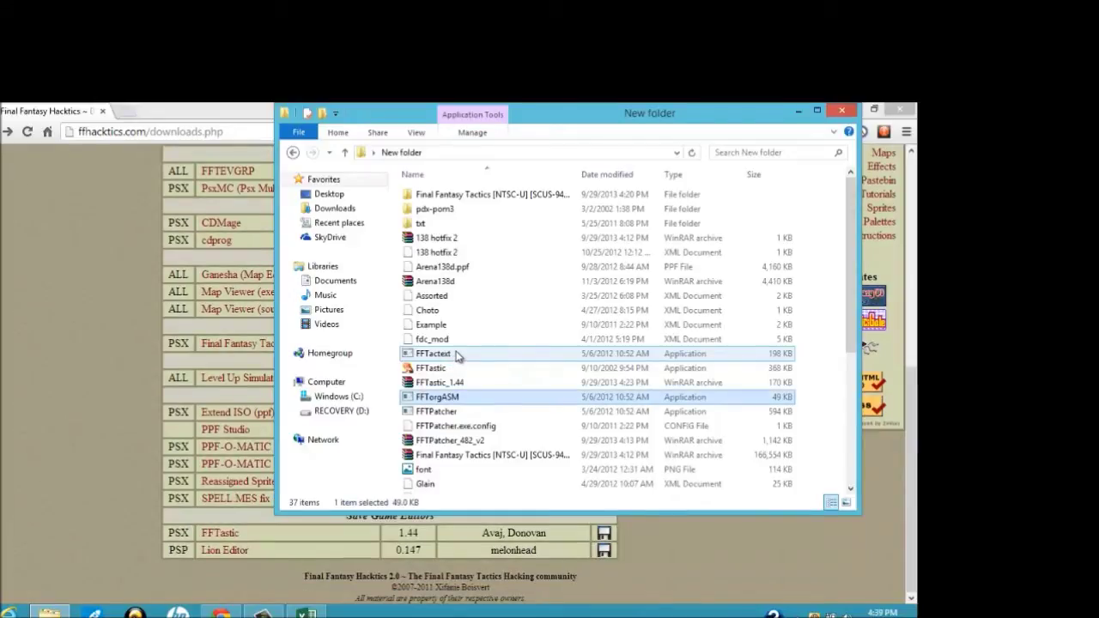
click(446, 396)
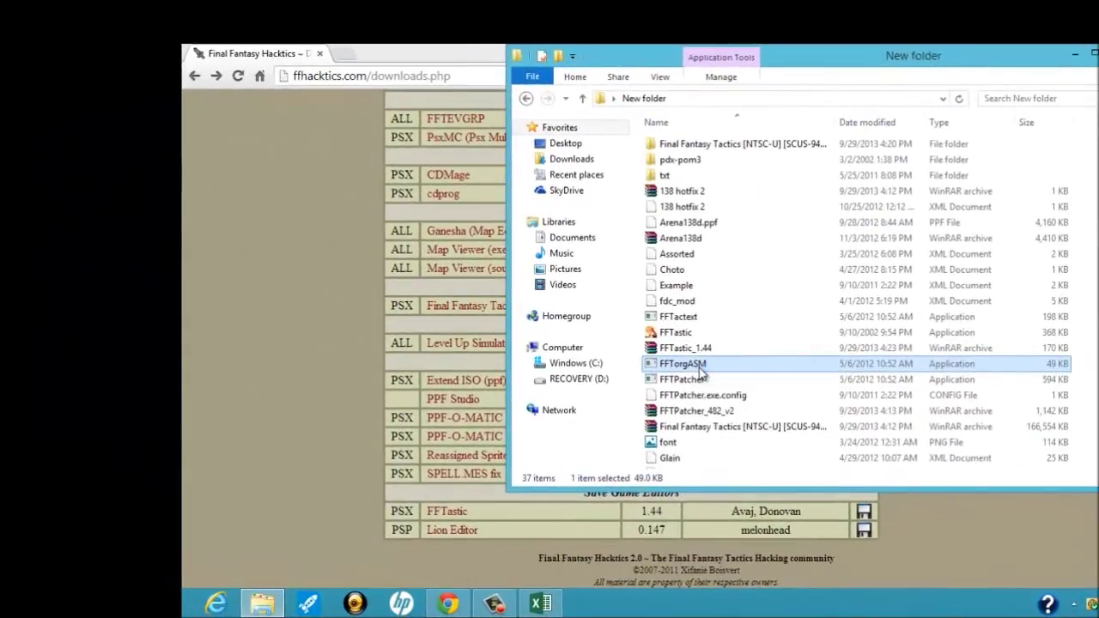
double_click(683, 364)
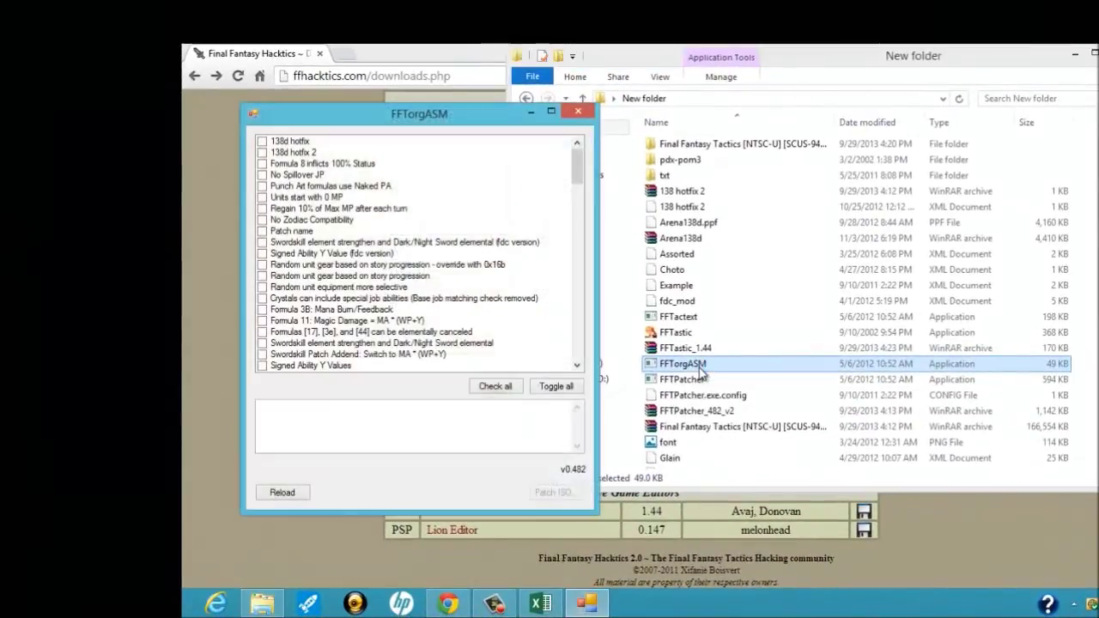
- Reload the patch list and enable only the 138d hotfix 2 patch
click(265, 152)
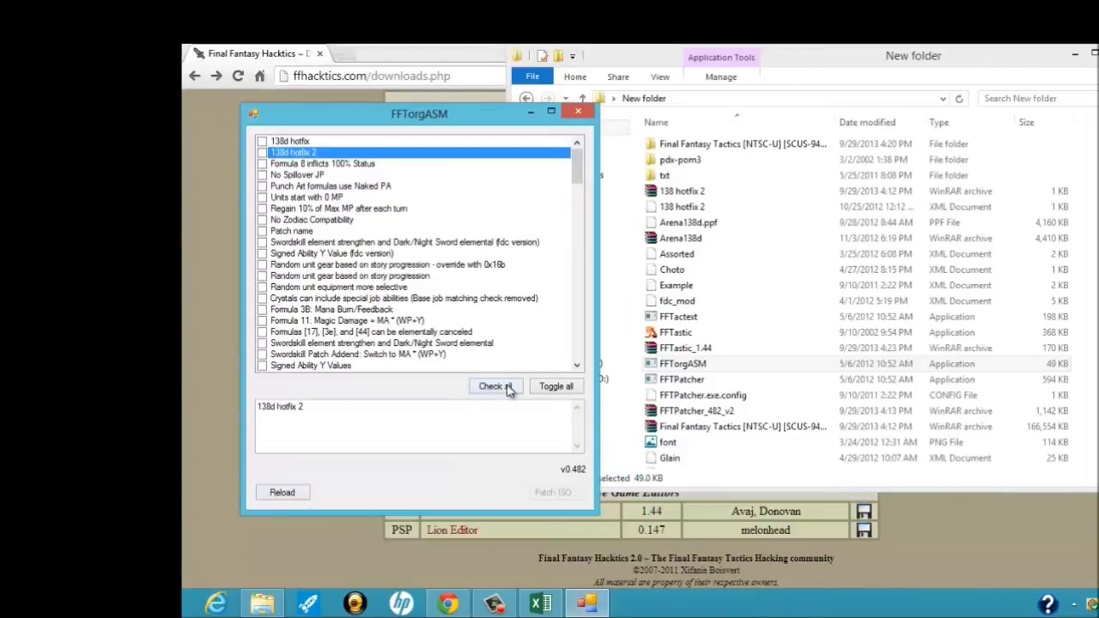
drag(578, 172, 592, 142)
click(296, 496)
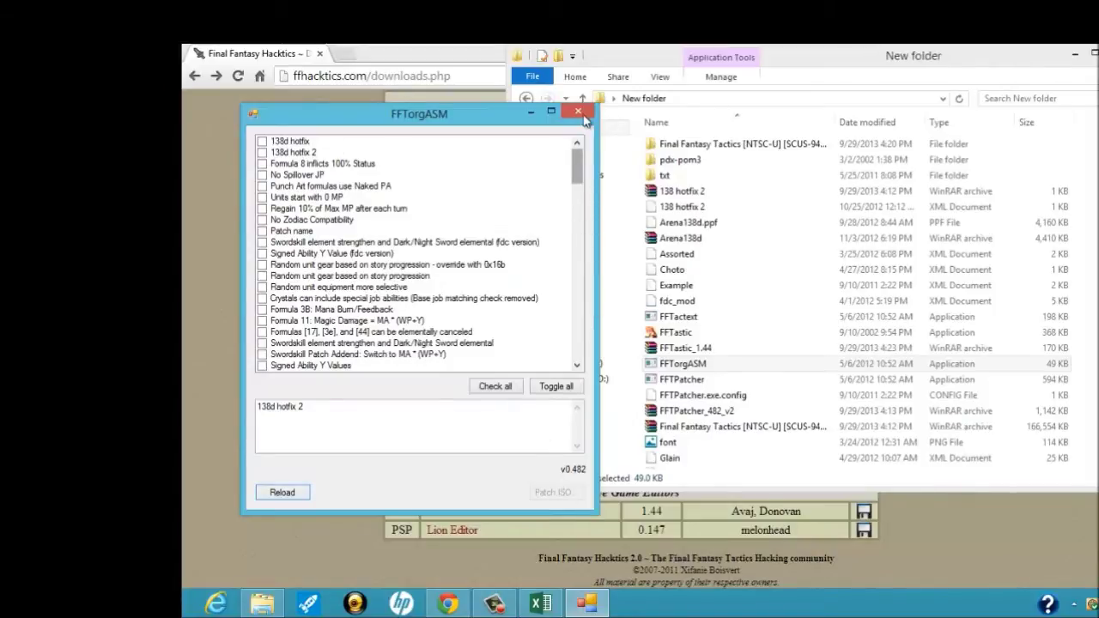
click(262, 142)
click(263, 163)
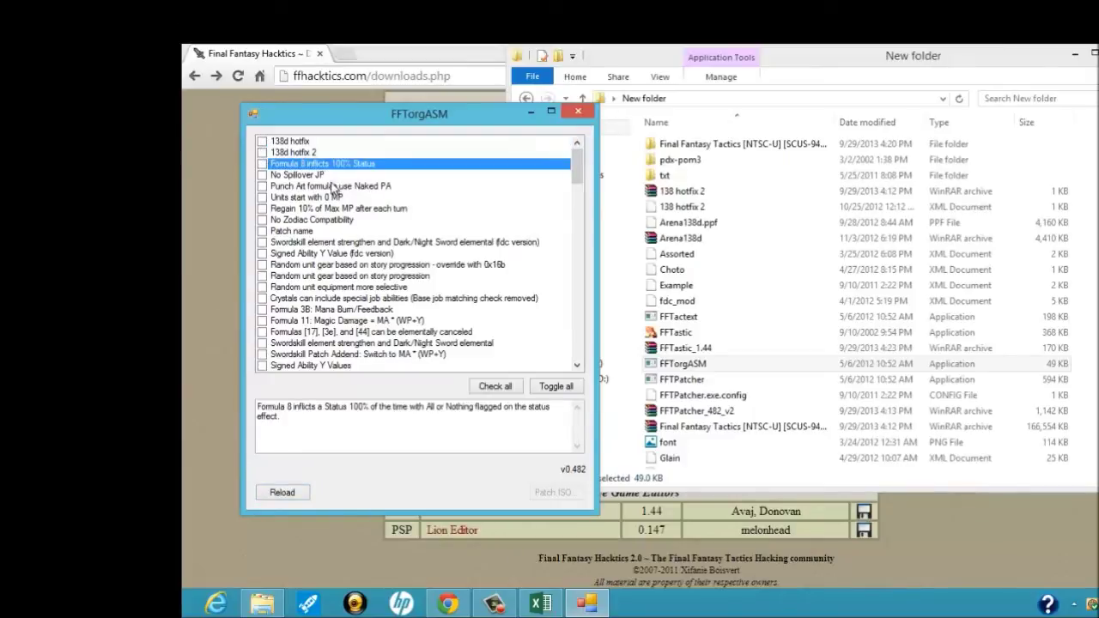
click(265, 155)
click(262, 152)
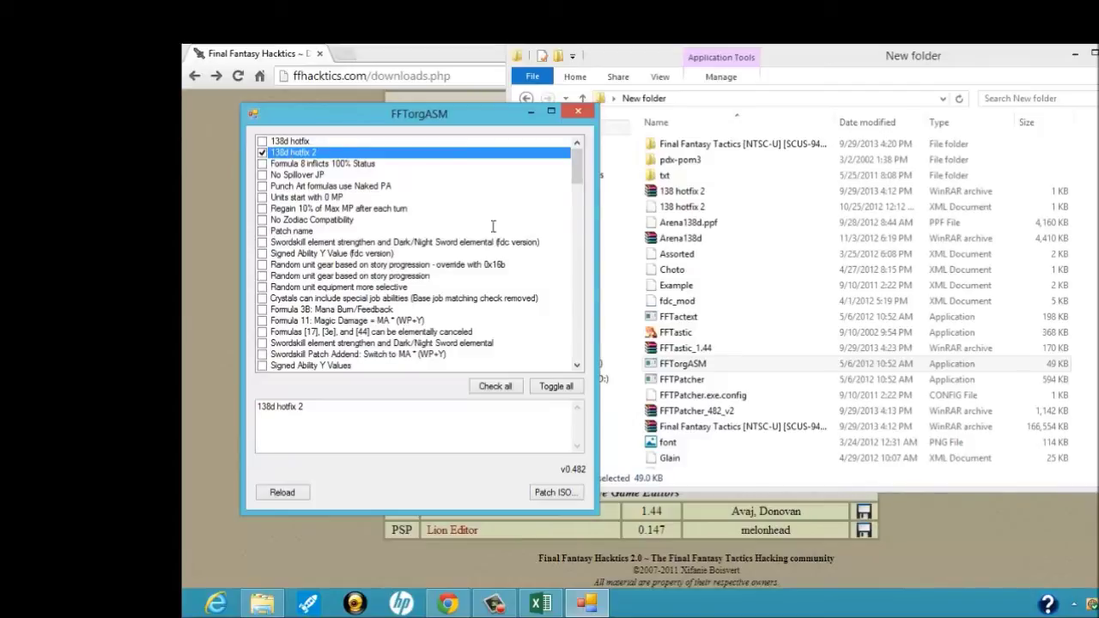
- Apply the hotfix to the Final Fantasy Tactics [NTSC-U] [SCUS-94221] image inside New folder on the desktop, then close FFTorgASM
click(561, 492)
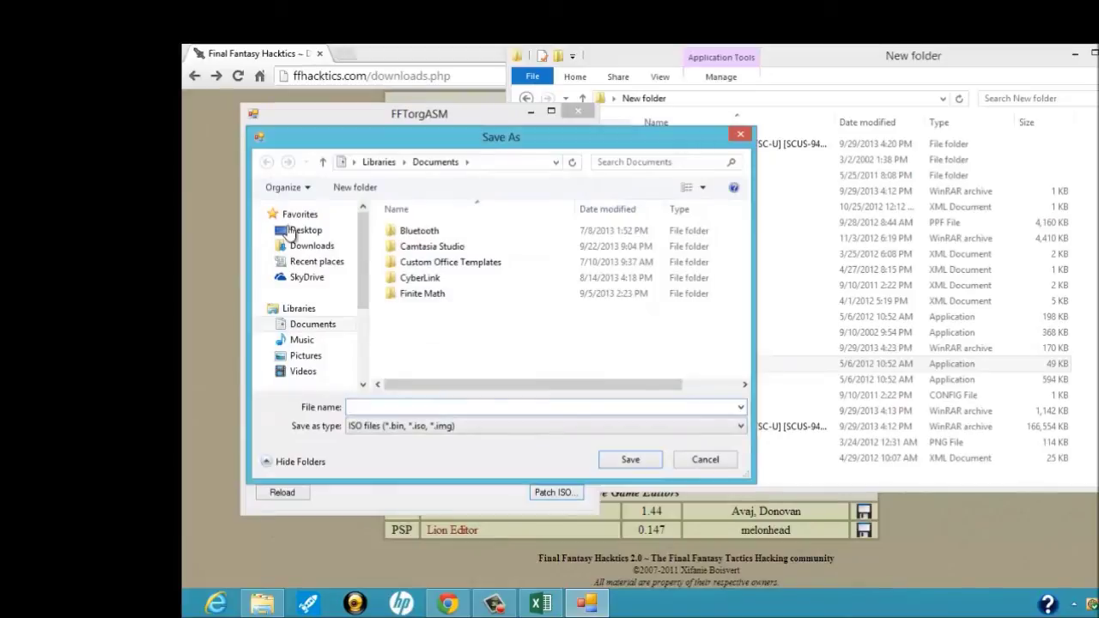
click(291, 232)
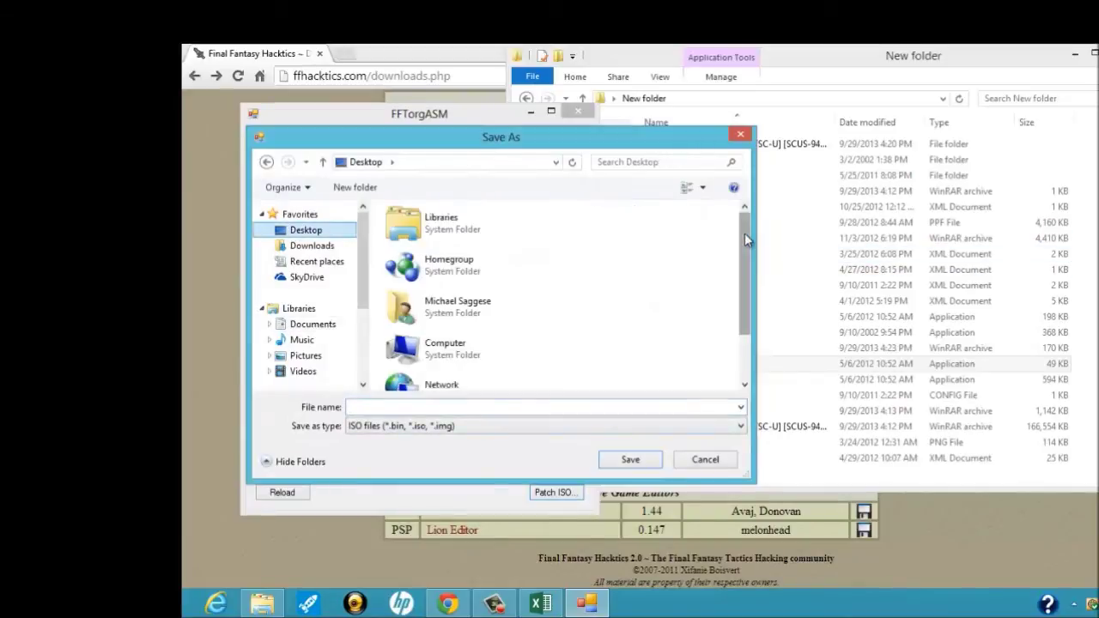
scroll(742, 315, down, 2)
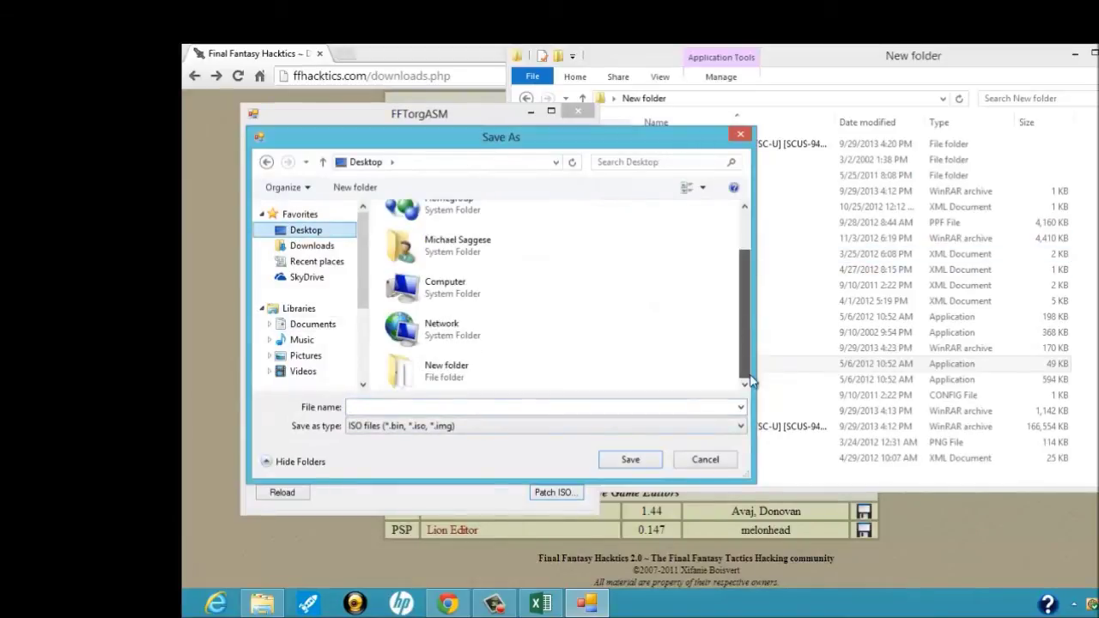
double_click(450, 367)
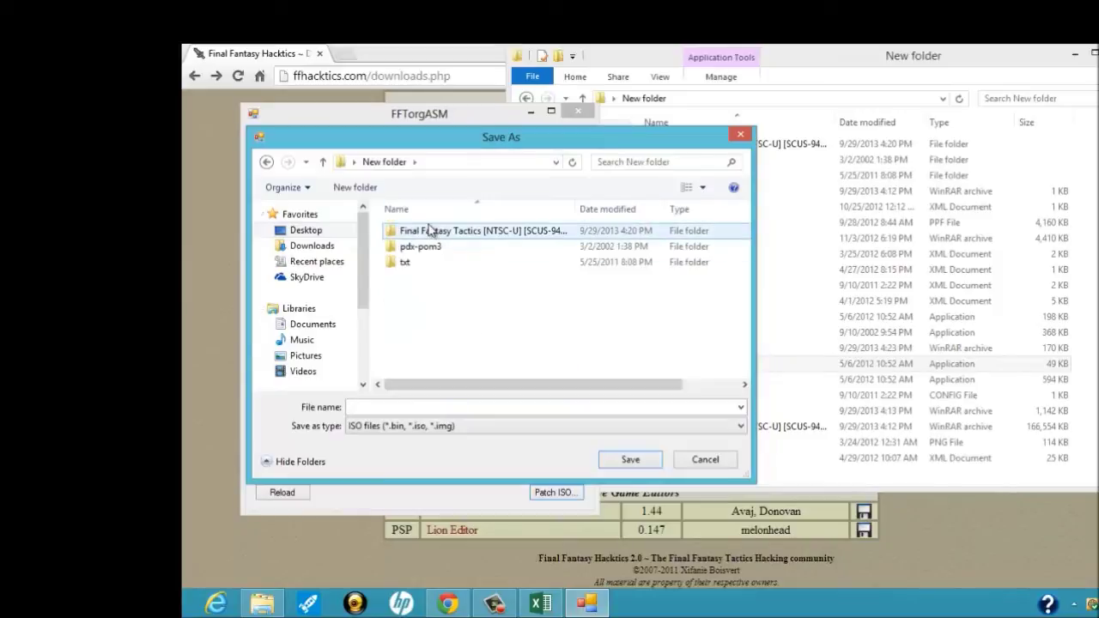
click(429, 230)
double_click(429, 230)
double_click(461, 248)
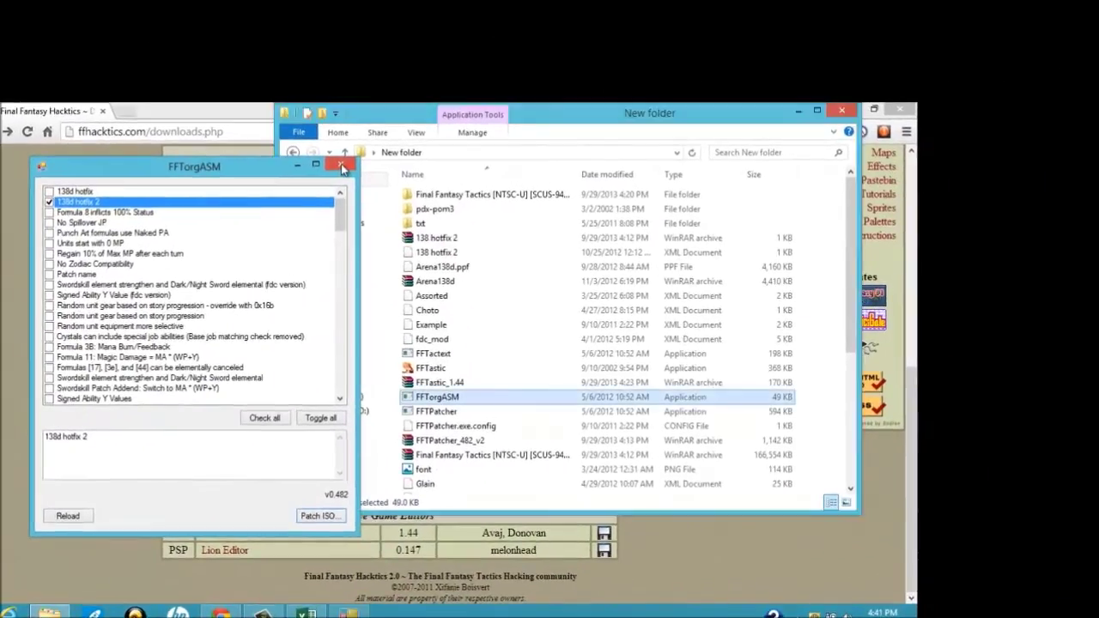
click(579, 112)
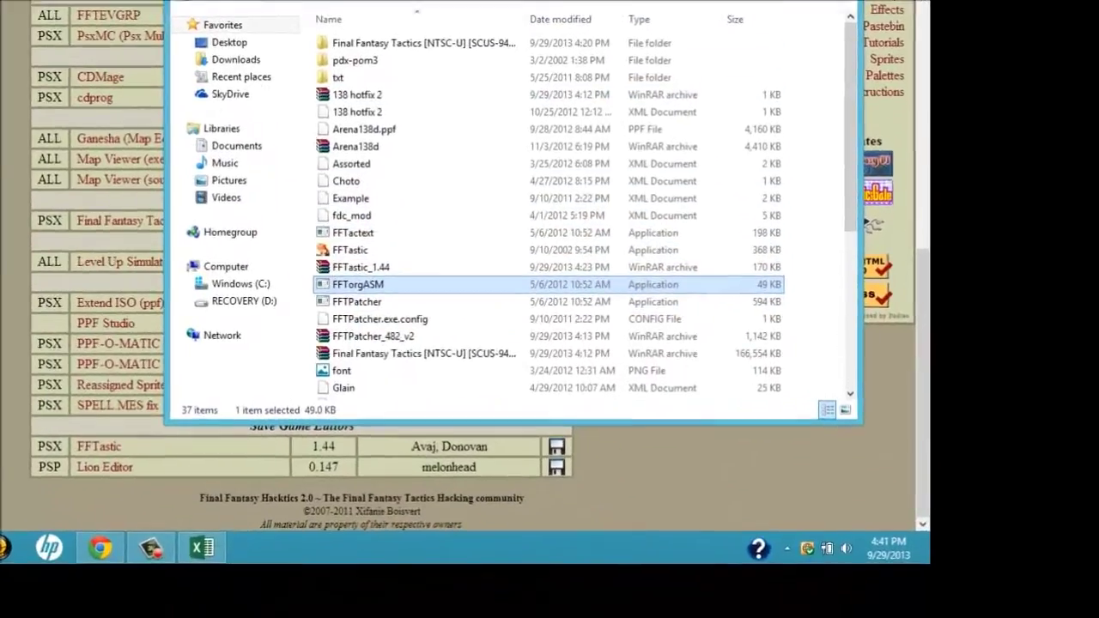
- Switch to the Memcard Generator workbook in Excel and enable its macros
key(super+Down)
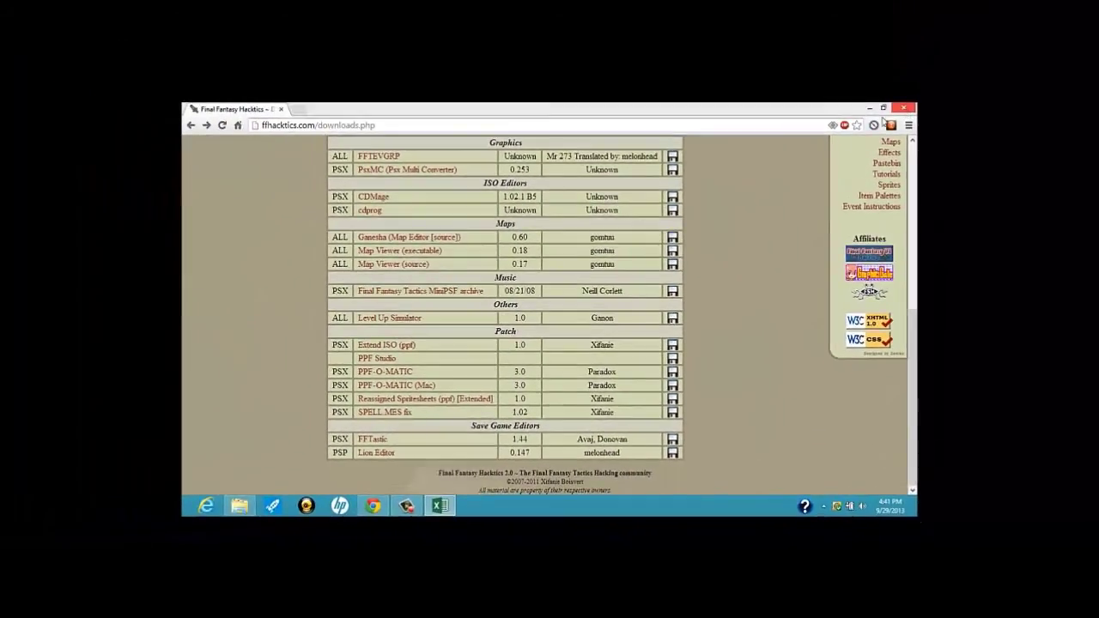
click(170, 526)
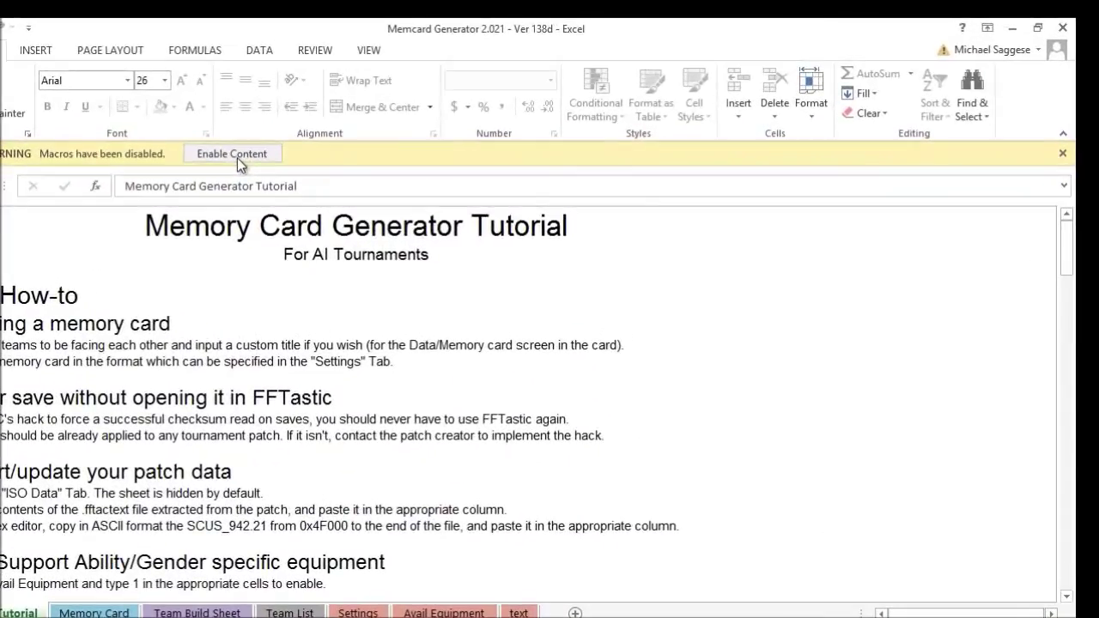
click(237, 158)
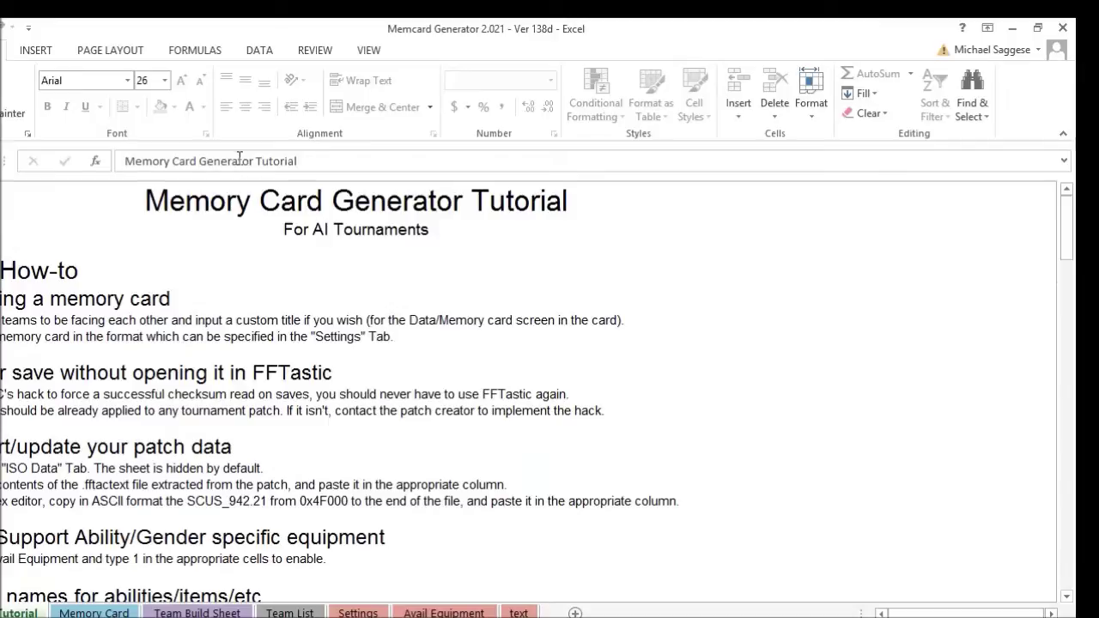
- Look through the General How-to and Team Build Sheet functions sections of the Tutorial sheet
click(133, 298)
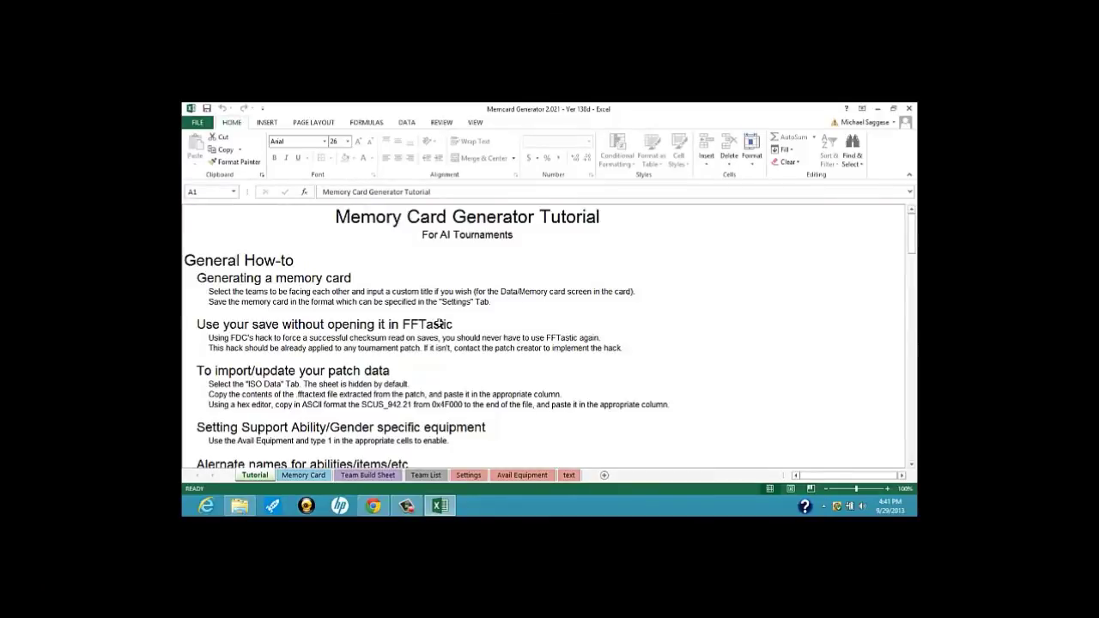
scroll(439, 323, down, 3)
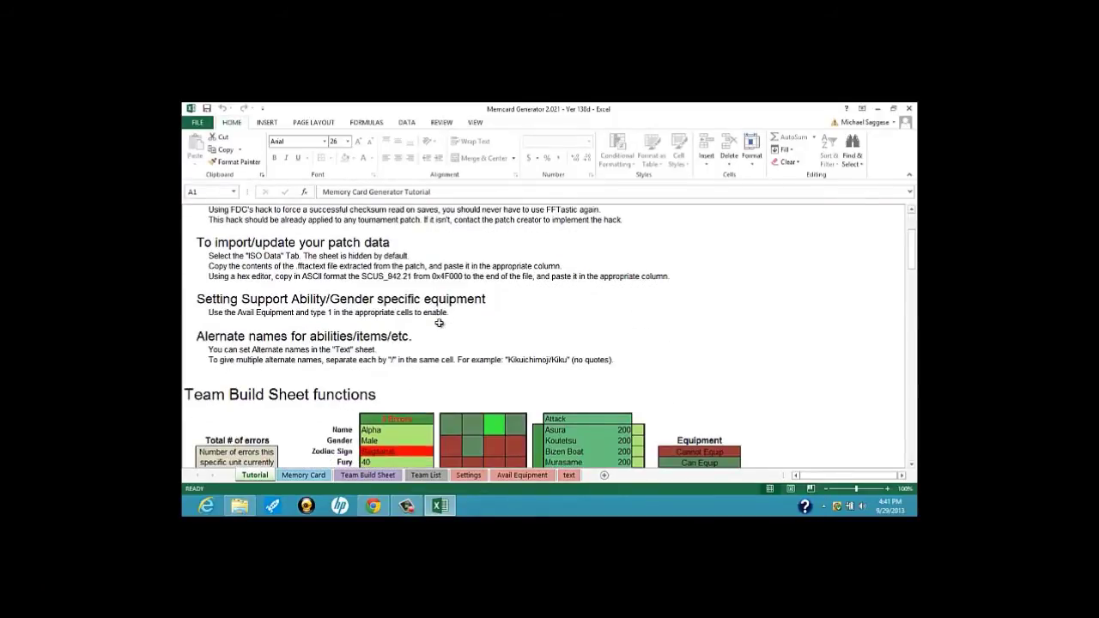
scroll(438, 322, down, 2)
scroll(466, 355, up, 5)
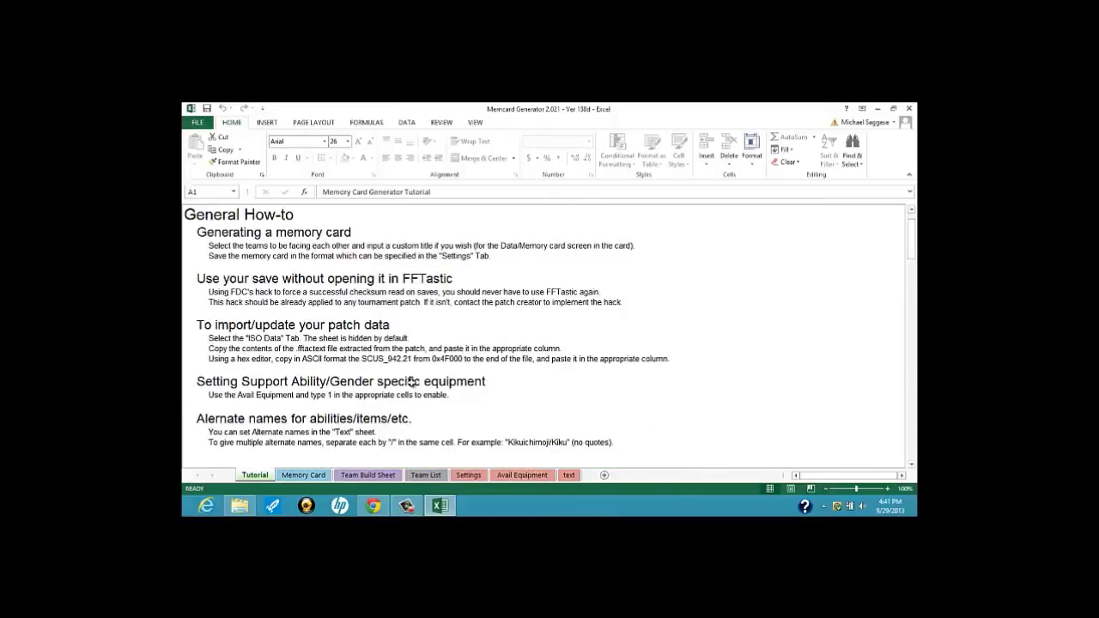
scroll(411, 382, up, 1)
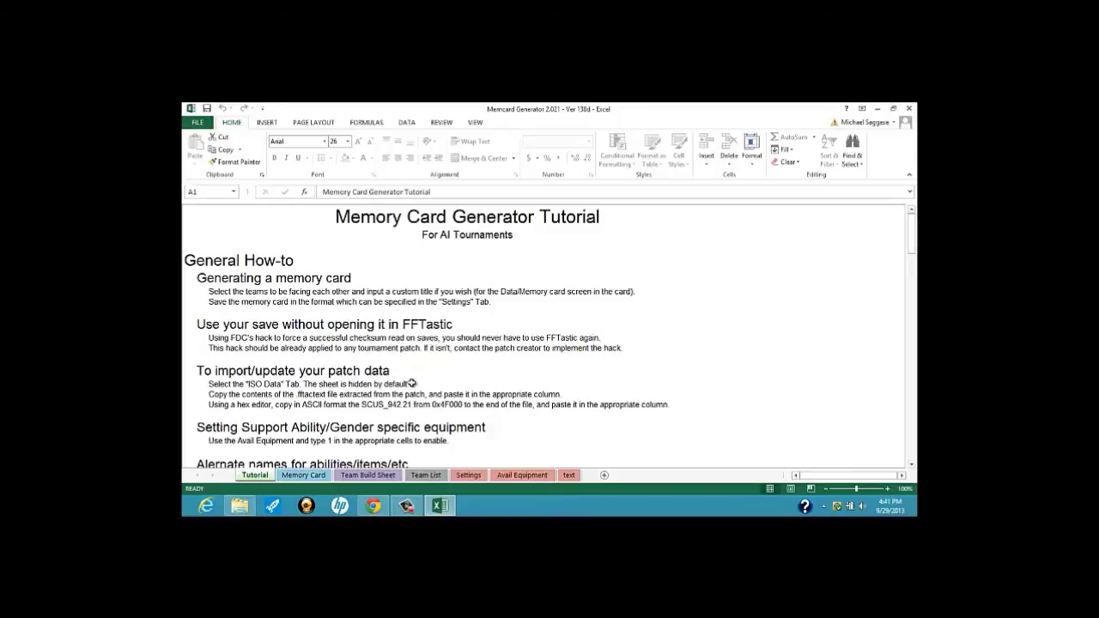
scroll(411, 383, down, 5)
scroll(412, 381, up, 4)
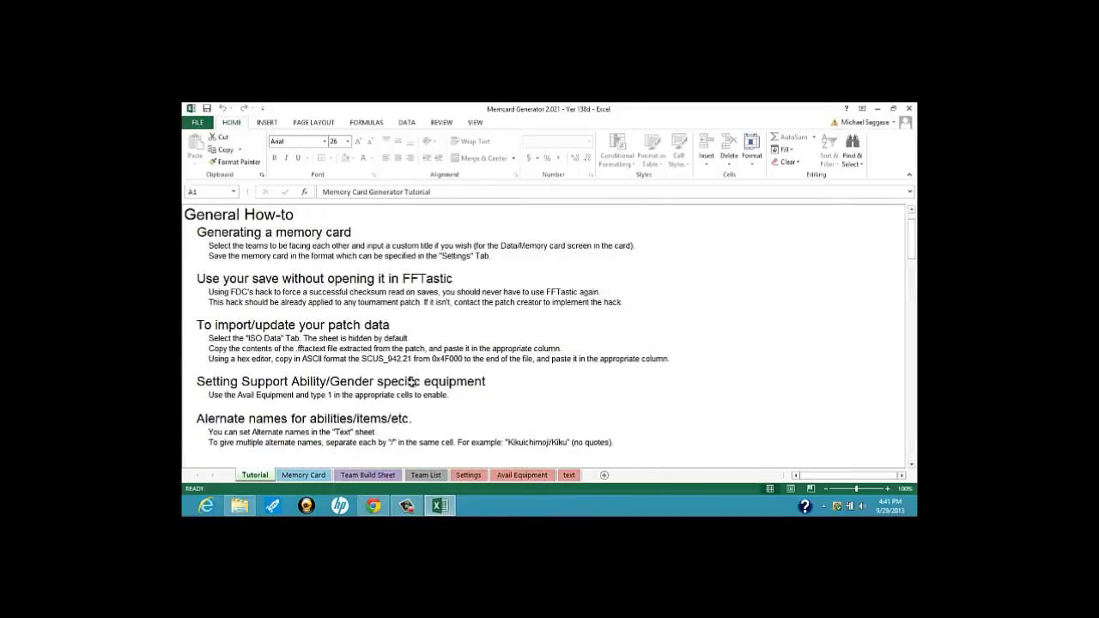
- On the Team Build Sheet, enter fdc as the player and S7 as the team, then select the first unit's Name cell
click(365, 477)
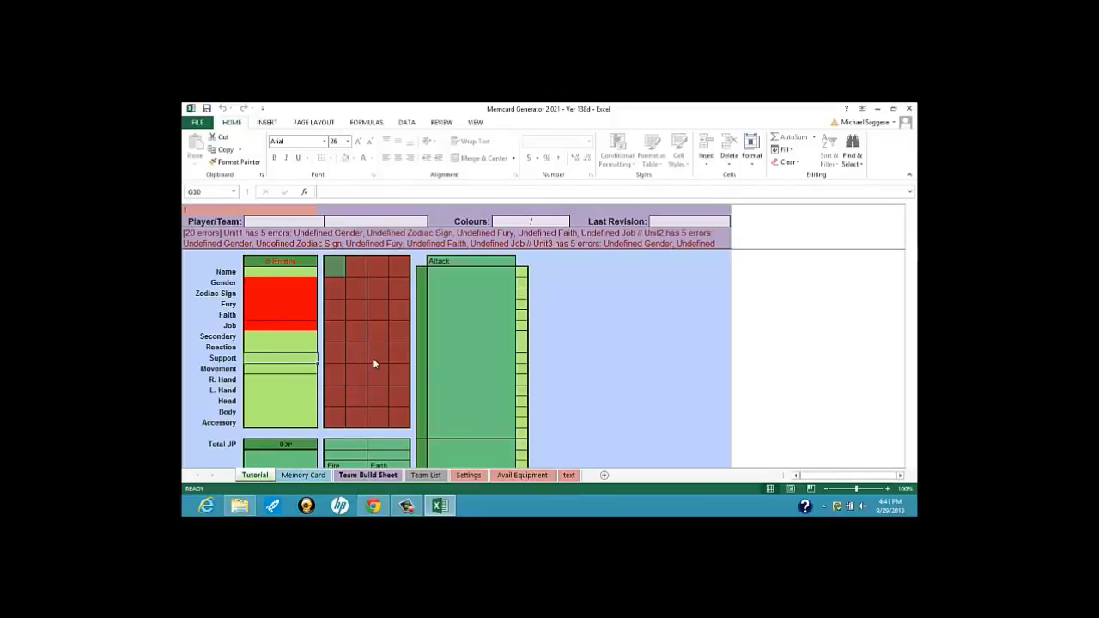
click(305, 222)
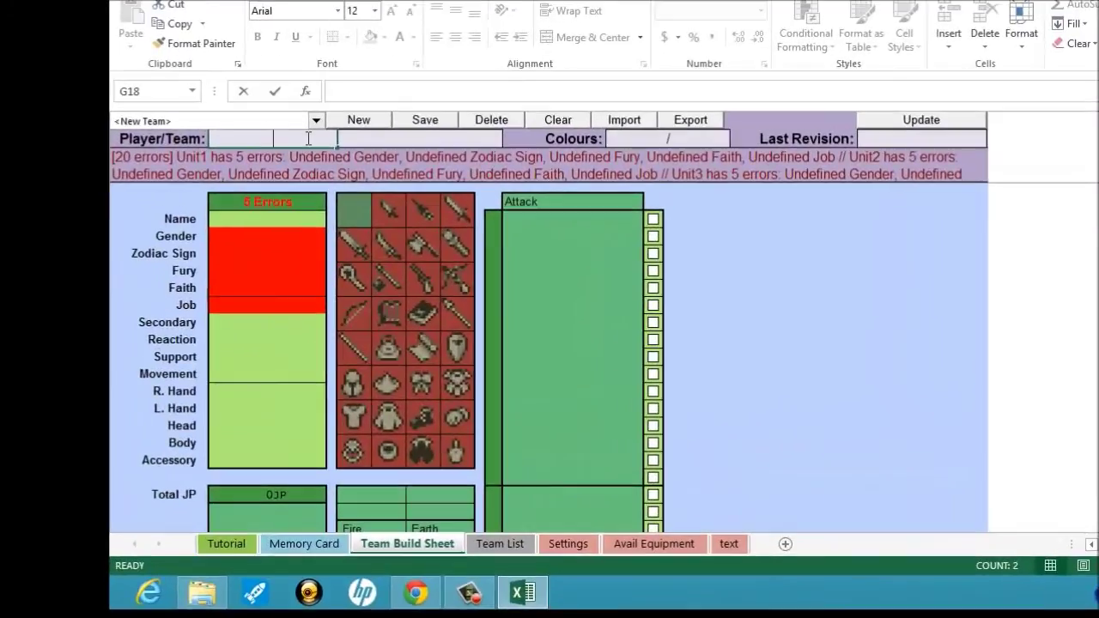
text(fdc)
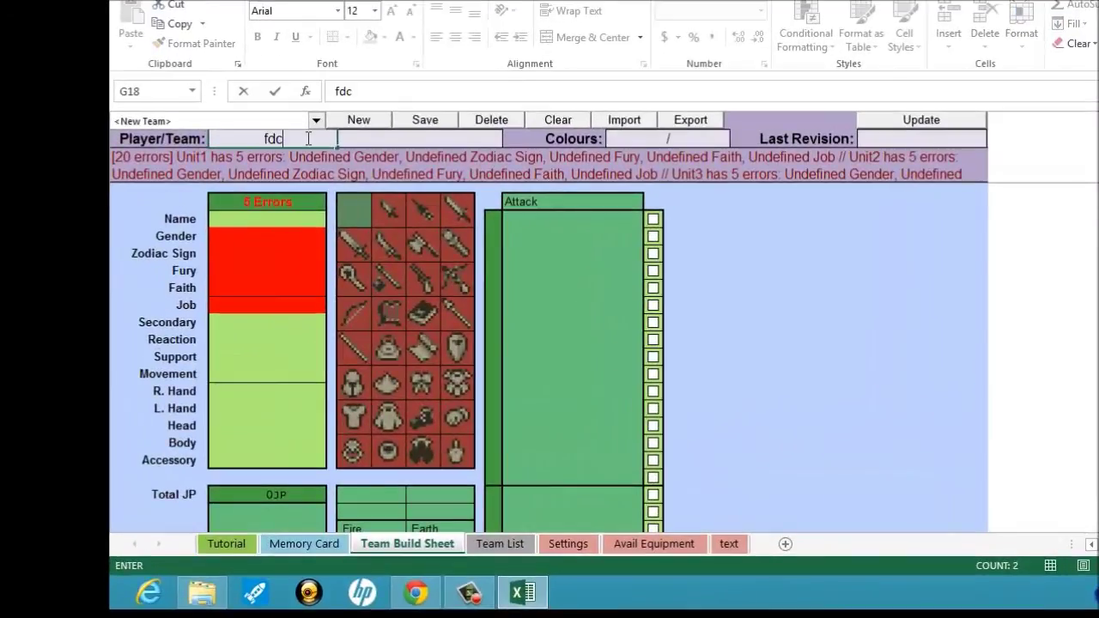
click(400, 138)
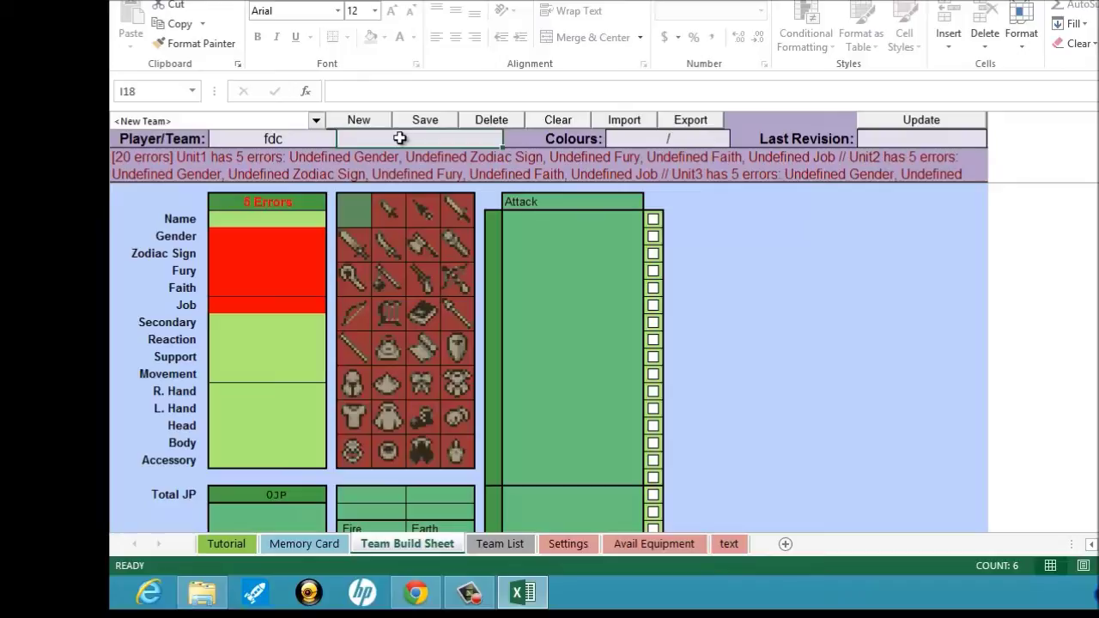
text(S&)
key(BackSpace)
text(7)
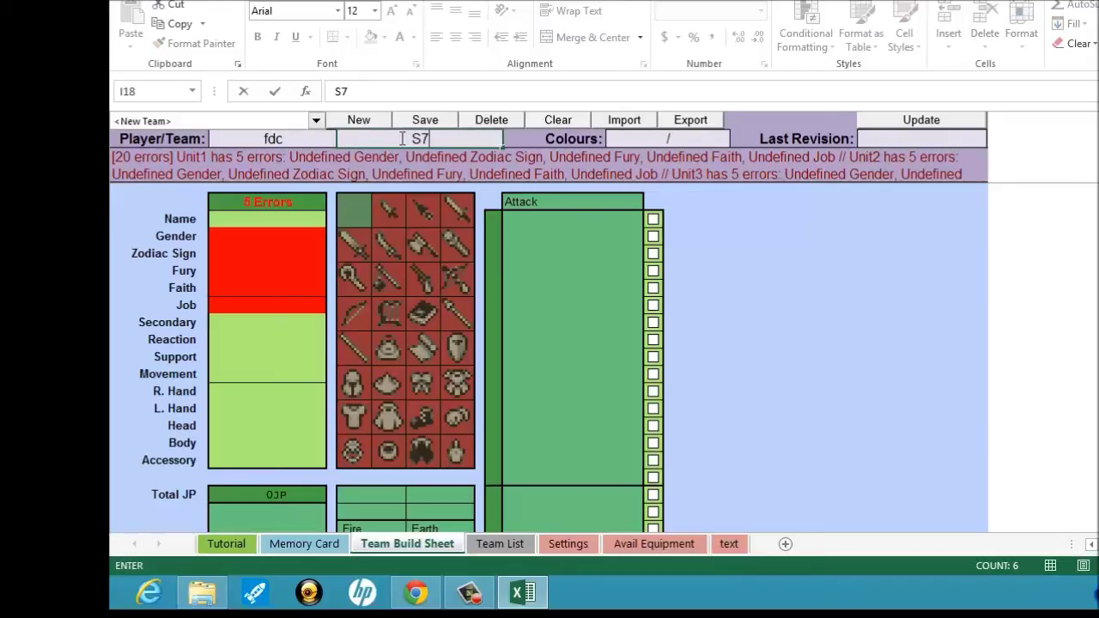
click(301, 227)
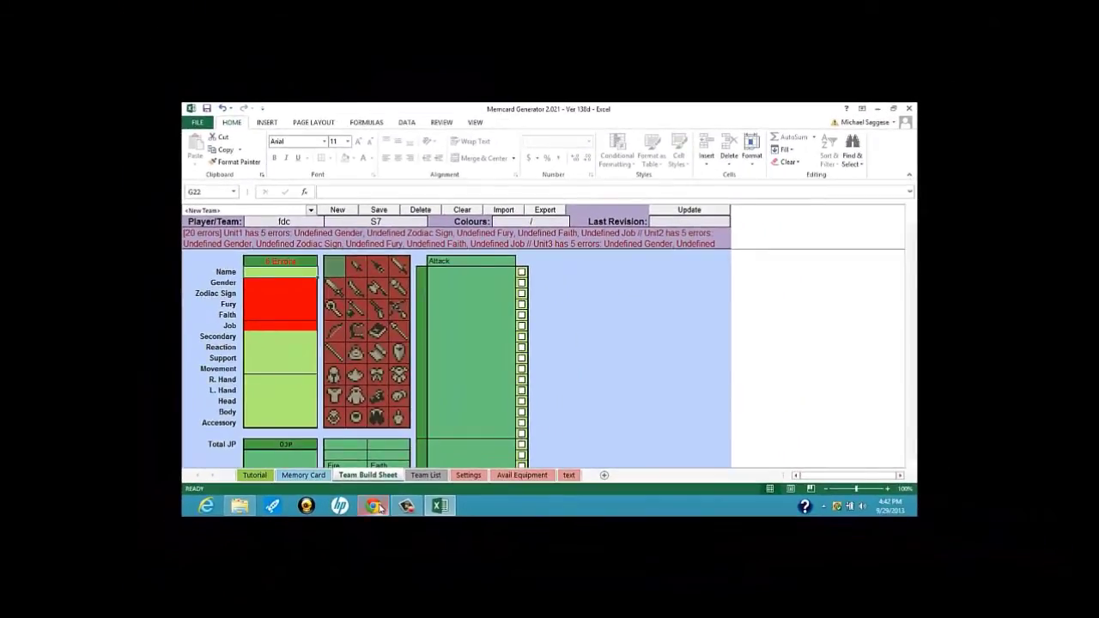
- Switch to Chrome and open page 2 of the Team submissions topic in the forum's FFT Arena board
click(381, 505)
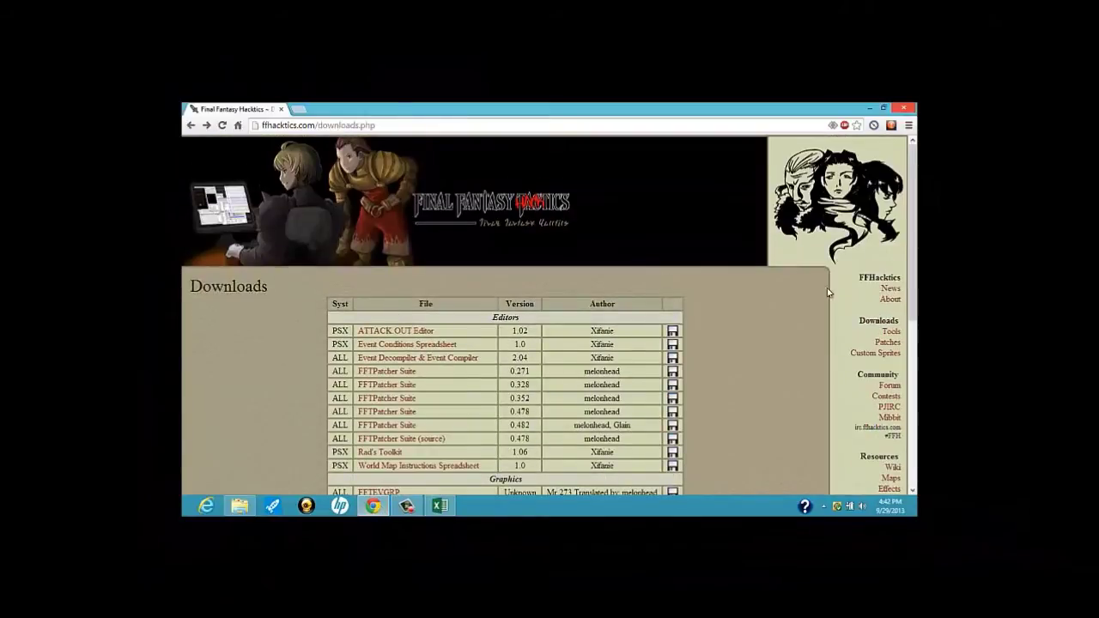
click(890, 388)
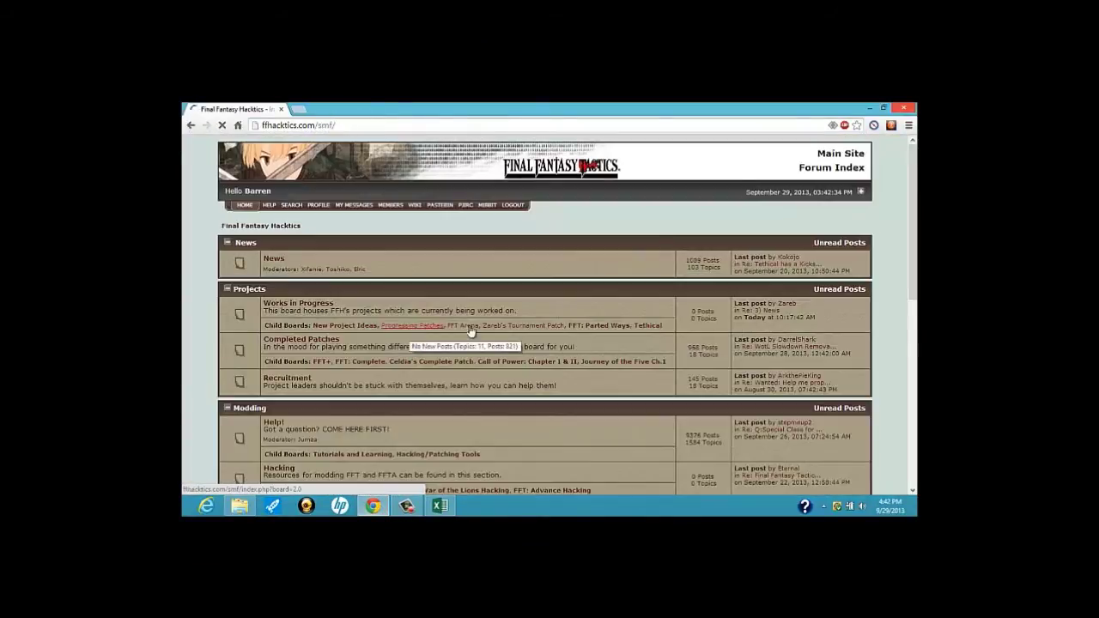
click(468, 326)
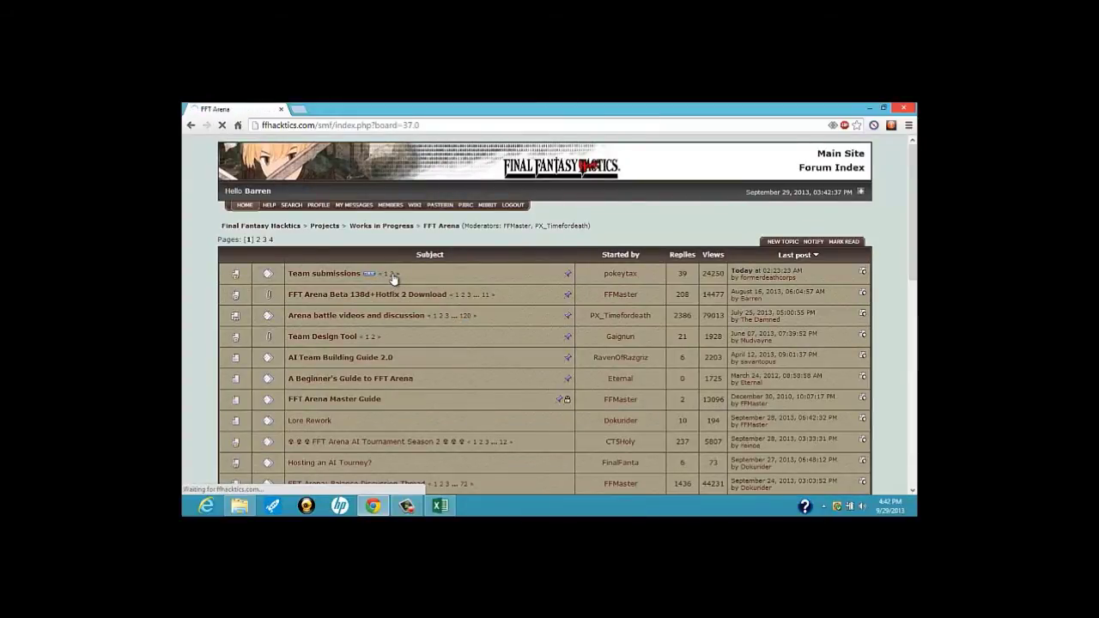
click(392, 274)
scroll(506, 362, down, 10)
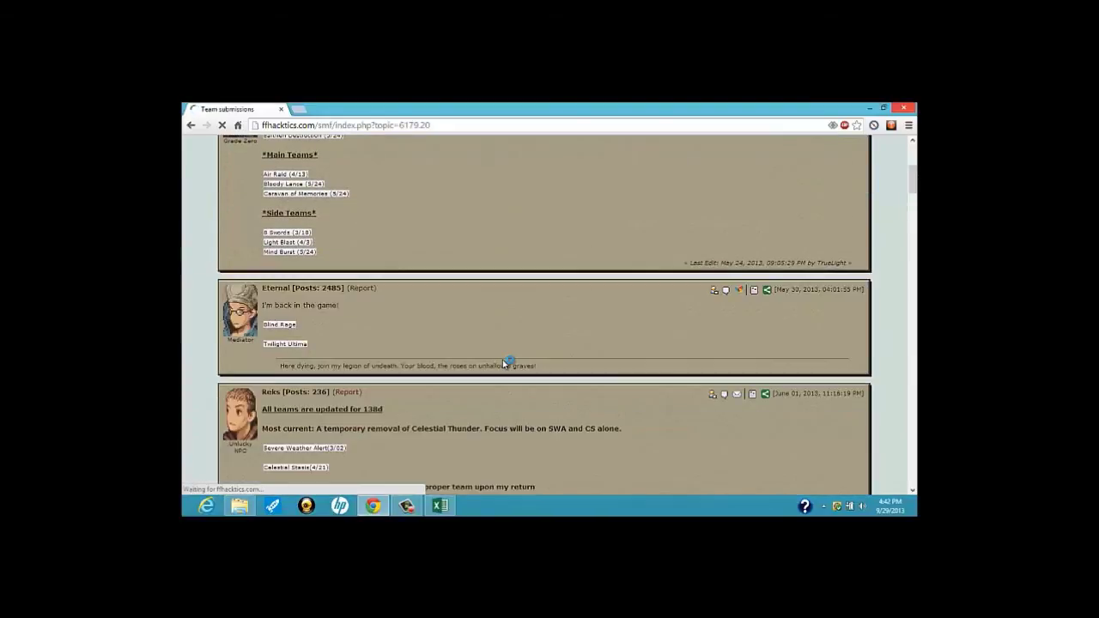
- Find the last post on the Team submissions page and expand its S7 team build
scroll(504, 363, down, 15)
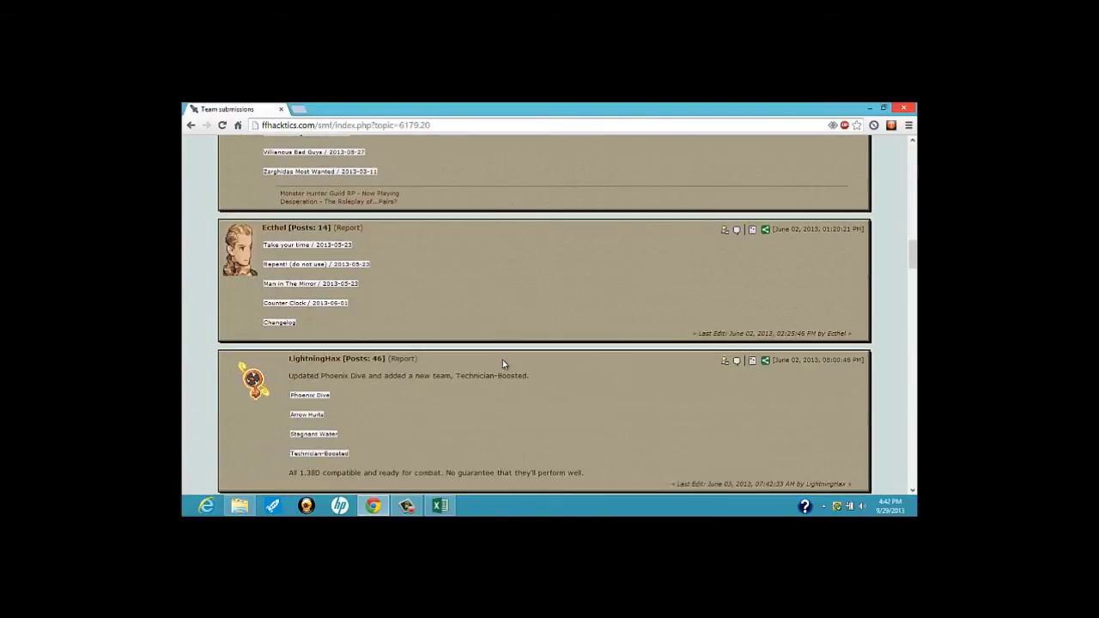
scroll(503, 364, down, 20)
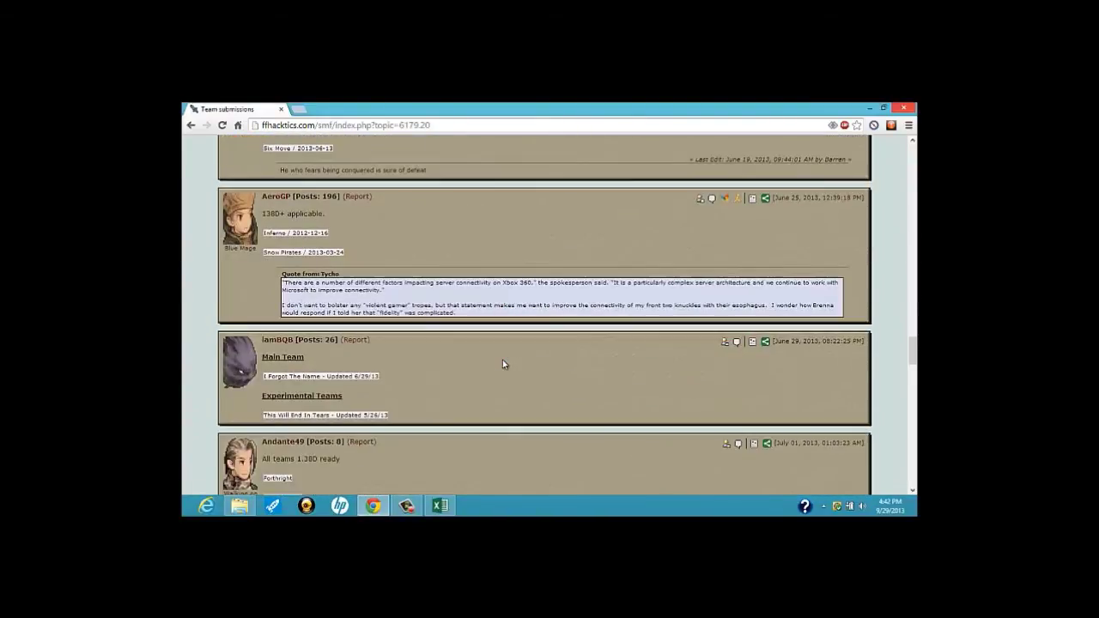
scroll(503, 364, down, 20)
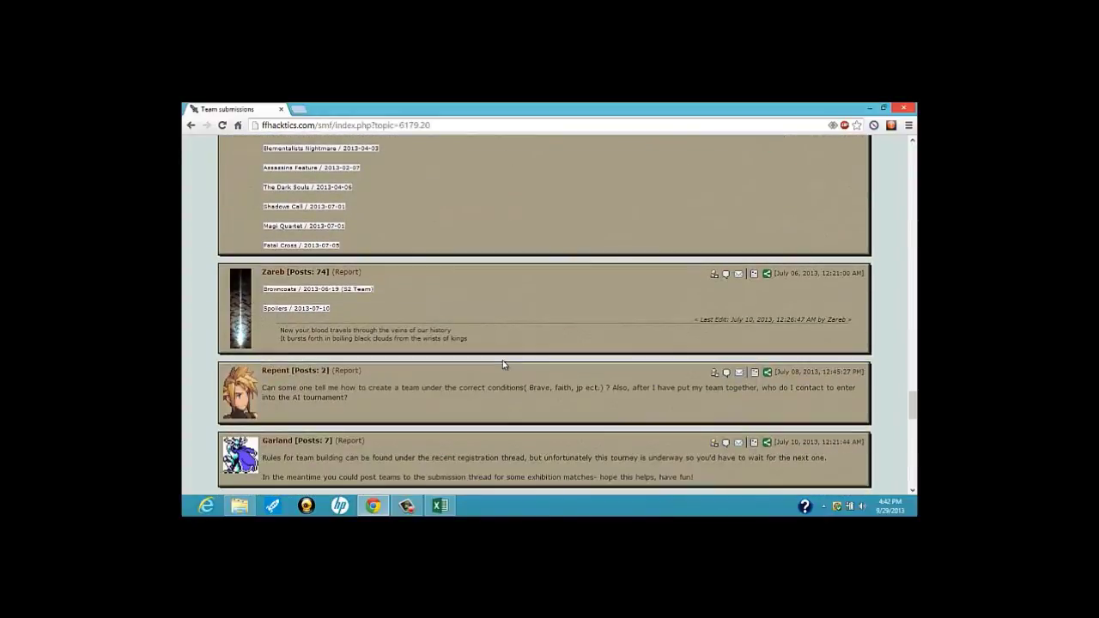
scroll(503, 364, down, 15)
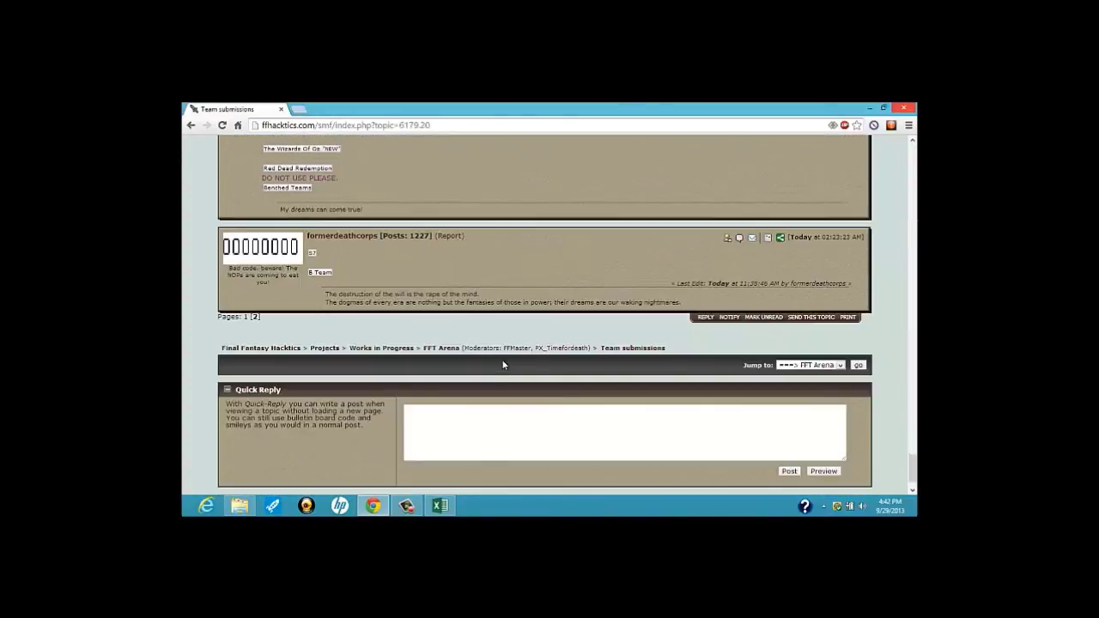
click(313, 254)
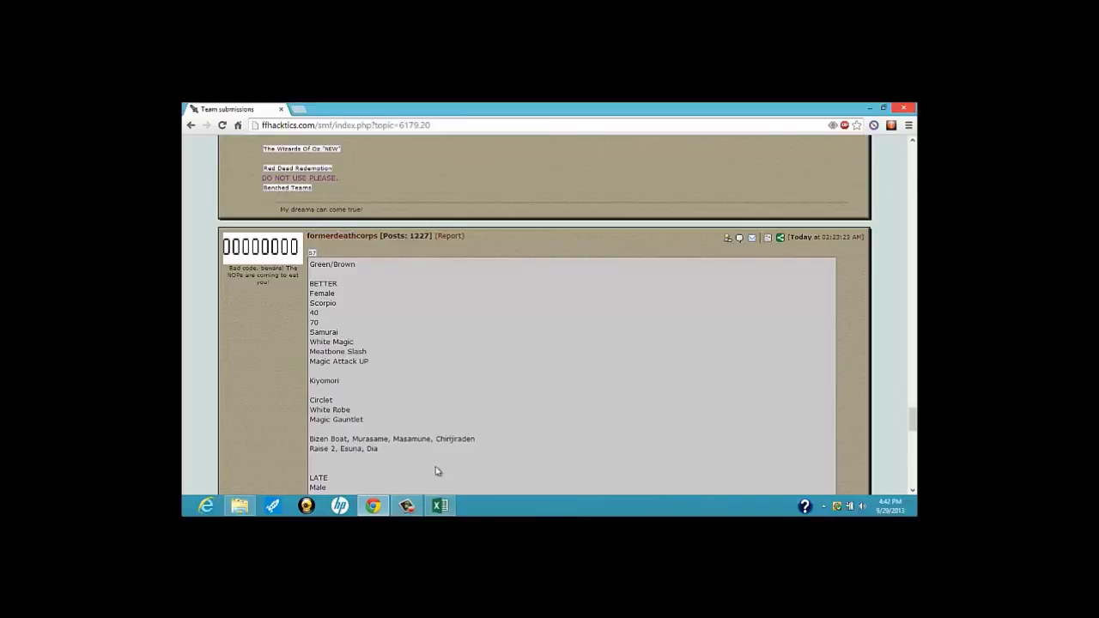
scroll(424, 424, down, 1)
- Switch to the Memcard Generator in Excel and set the team colours to Green and Brown
click(439, 505)
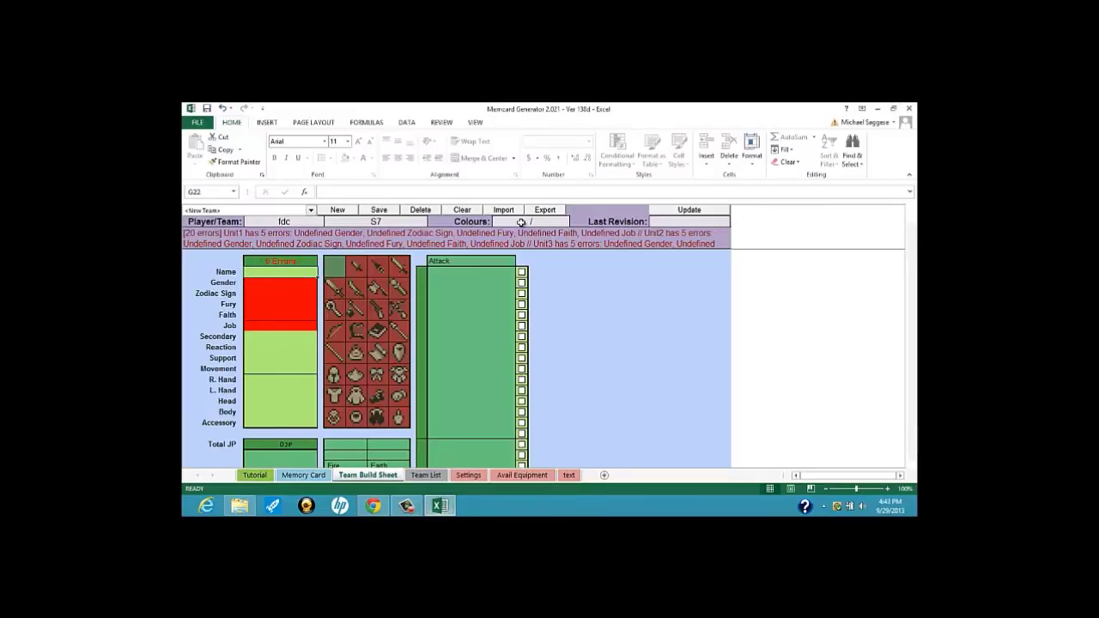
click(528, 225)
click(531, 223)
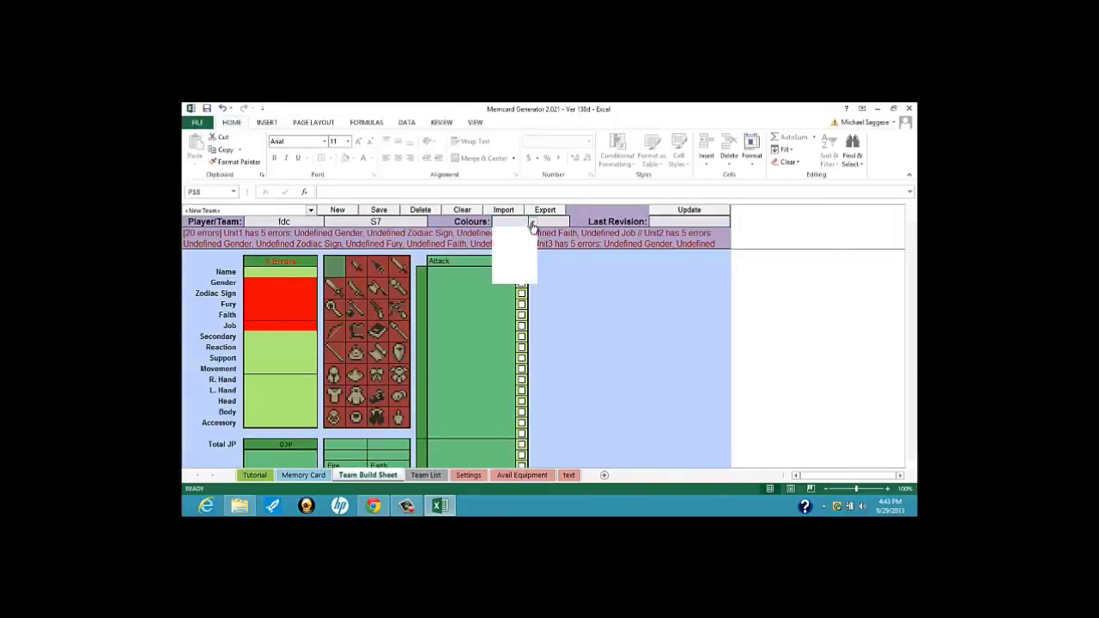
click(531, 222)
click(531, 222)
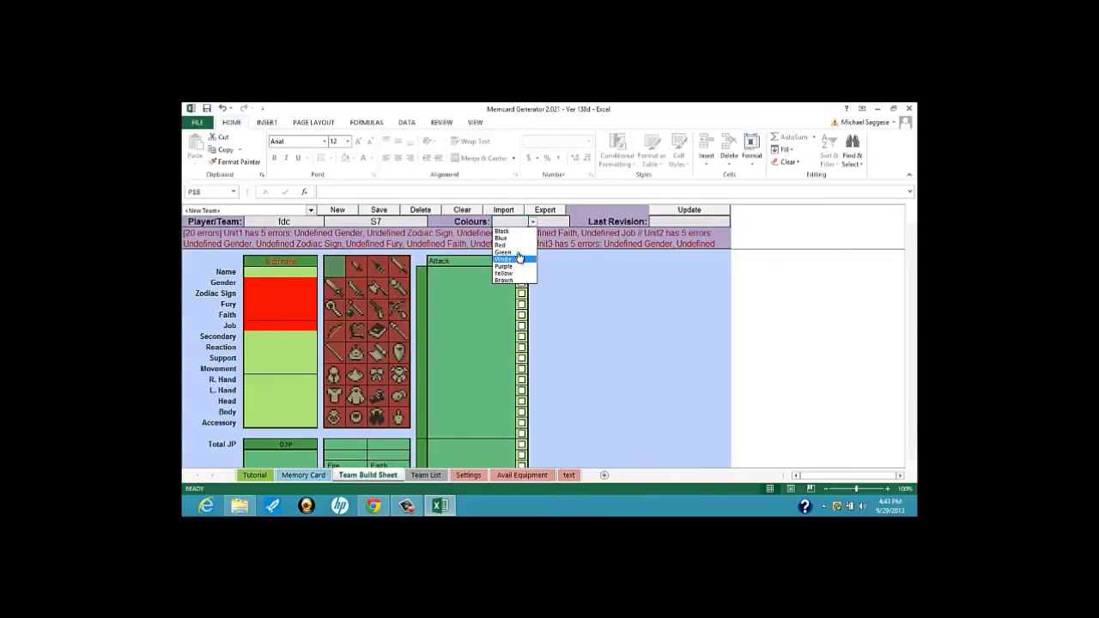
click(518, 252)
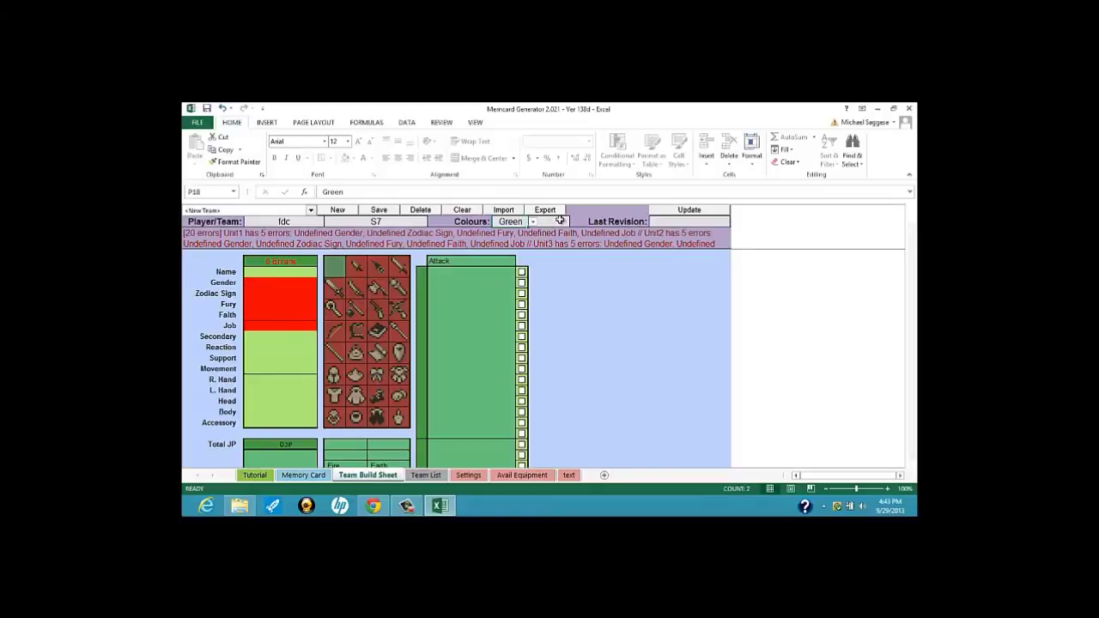
click(556, 225)
click(573, 223)
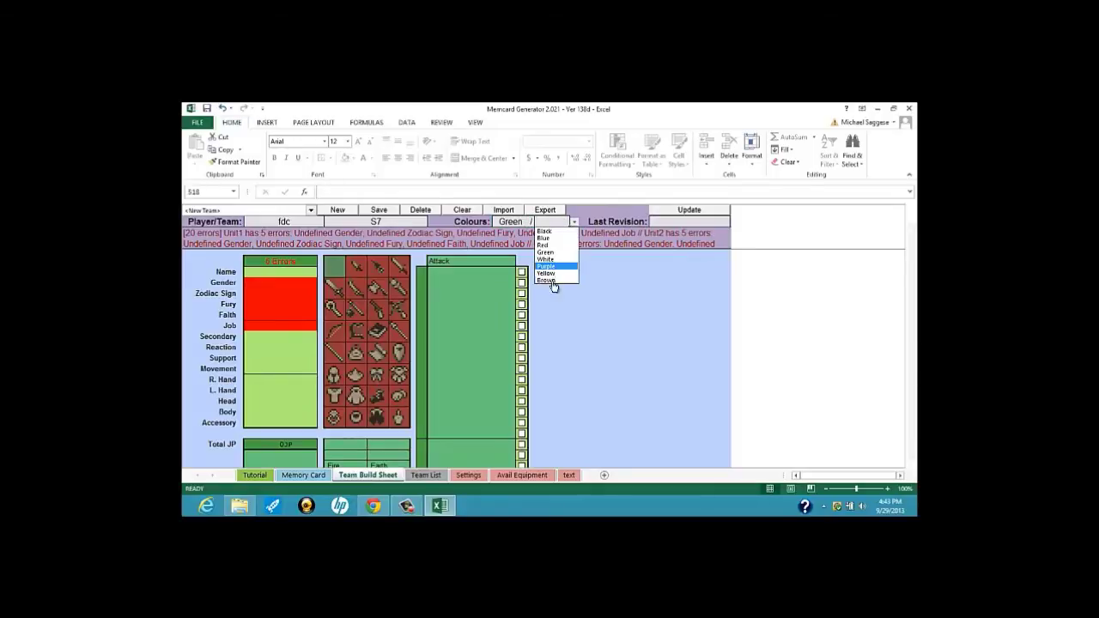
click(549, 280)
- Name the first unit BETTER and set its Gender to Female
click(275, 272)
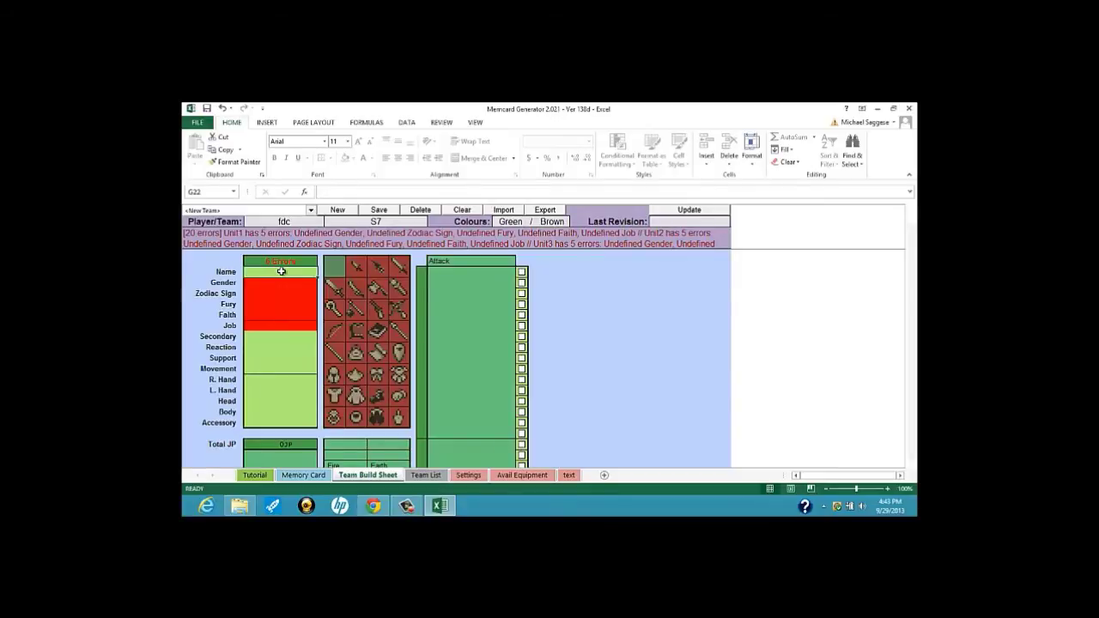
scroll(299, 331, down, 1)
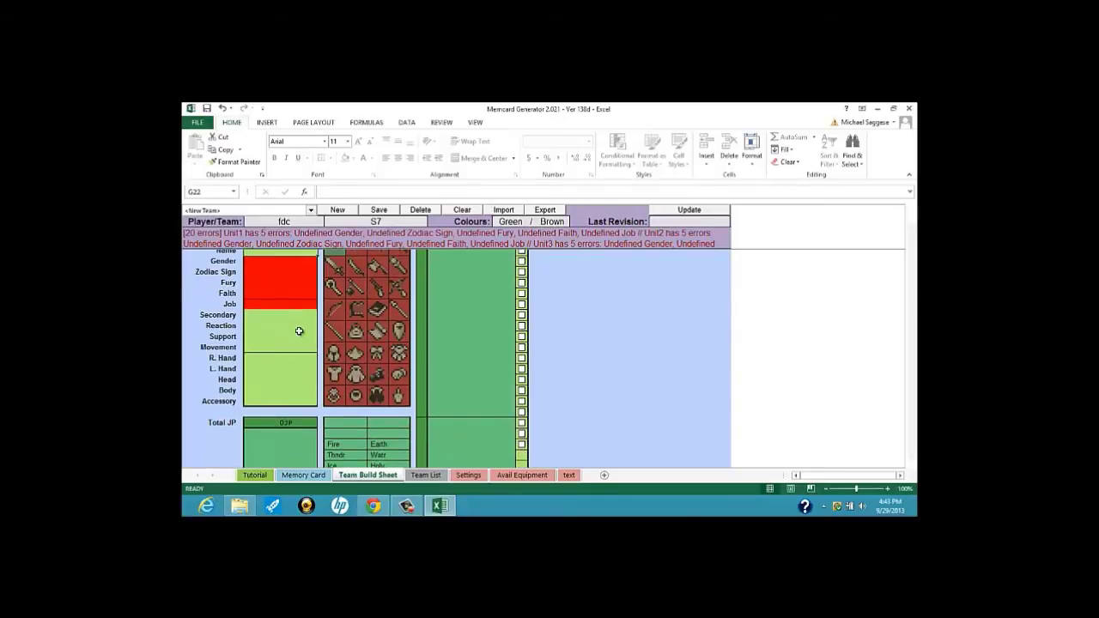
scroll(292, 318, up, 1)
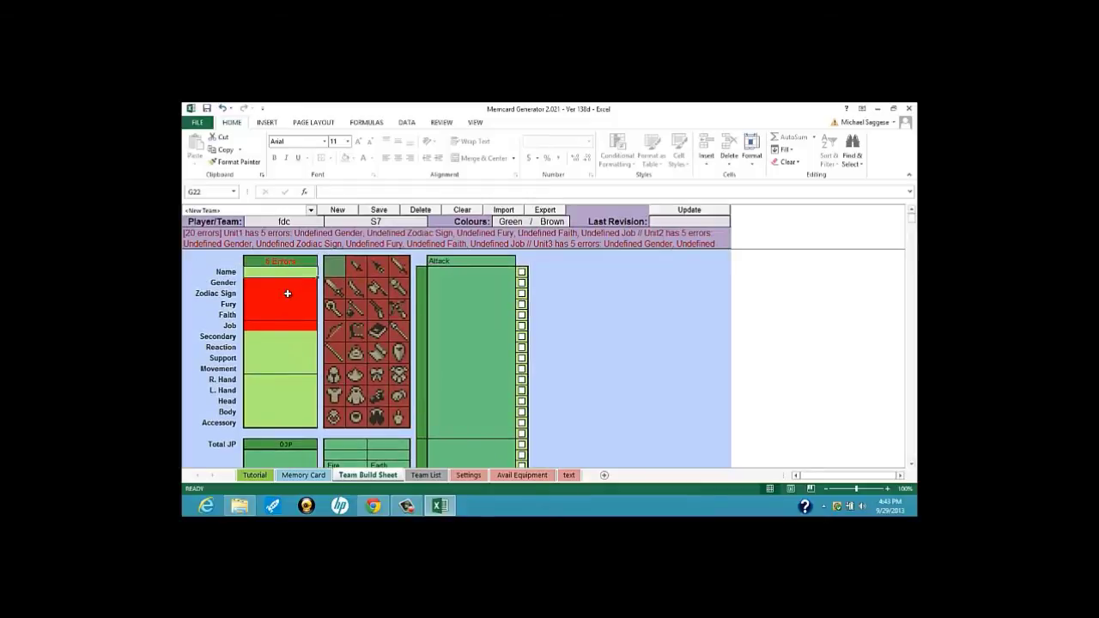
text(BETTER)
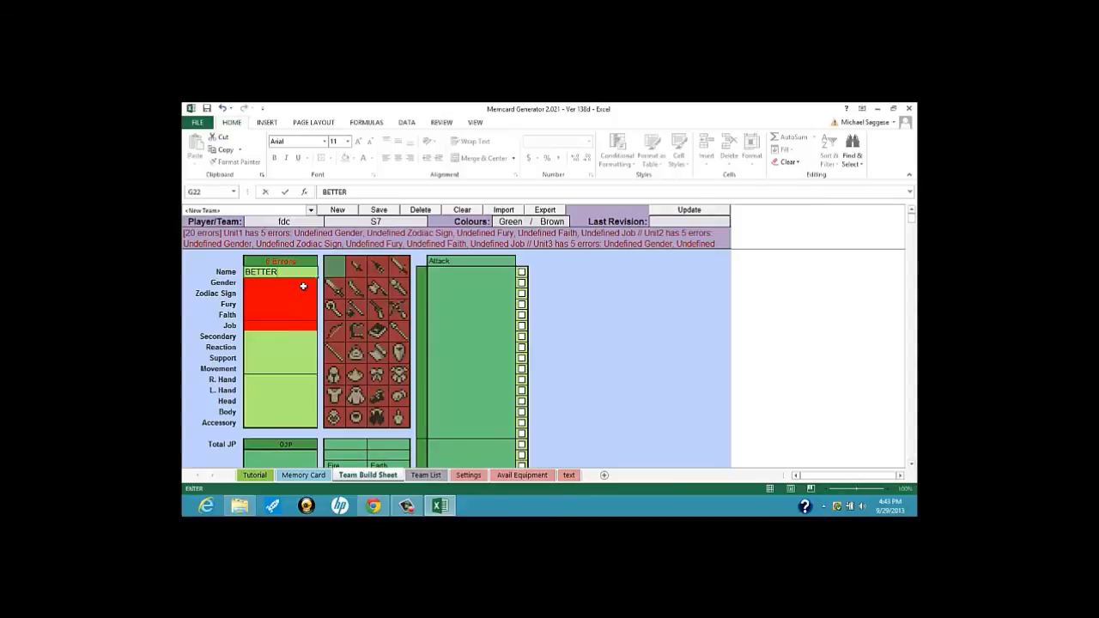
click(304, 286)
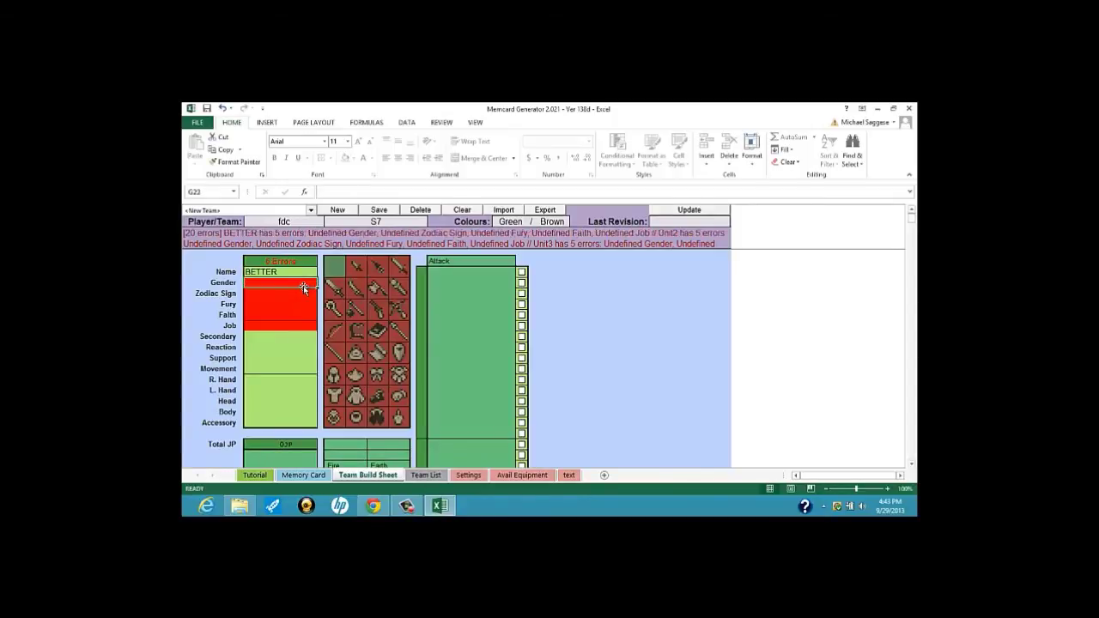
text(Female)
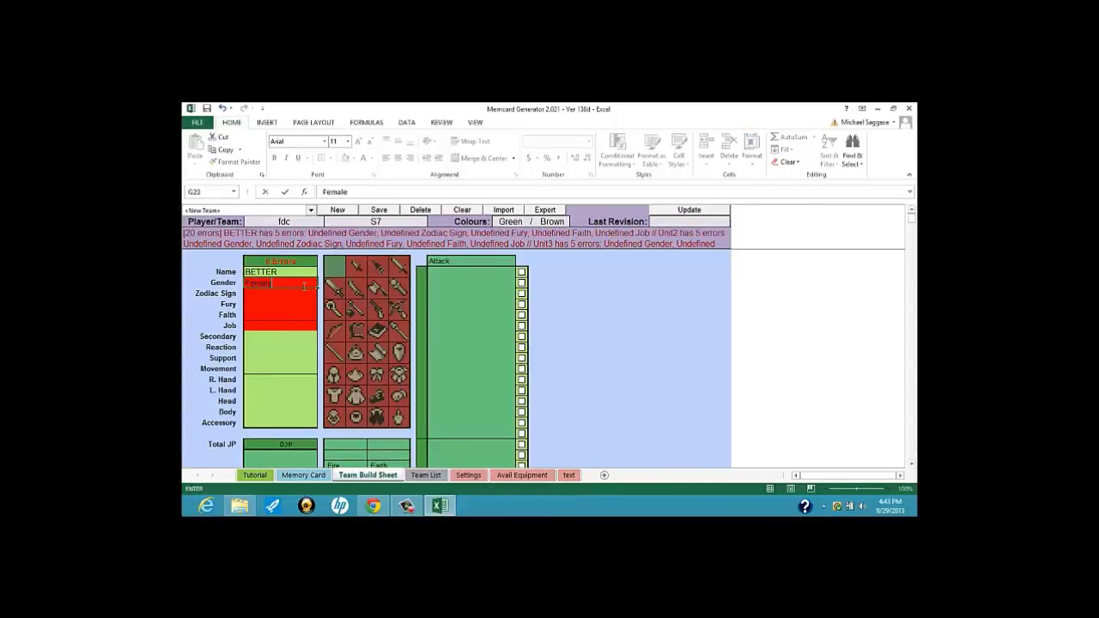
key(Return)
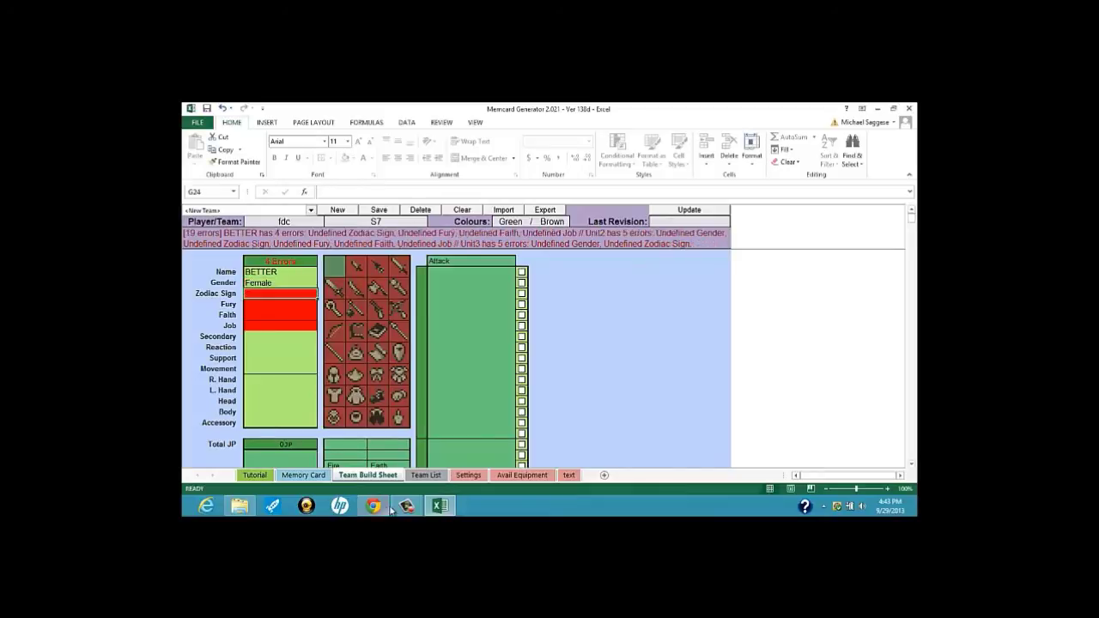
- Check the forum build, and set BETTER's Zodiac Sign to Scorpio, Fury to 40 and Faith to 70
click(374, 505)
click(375, 506)
text(Scorpio)
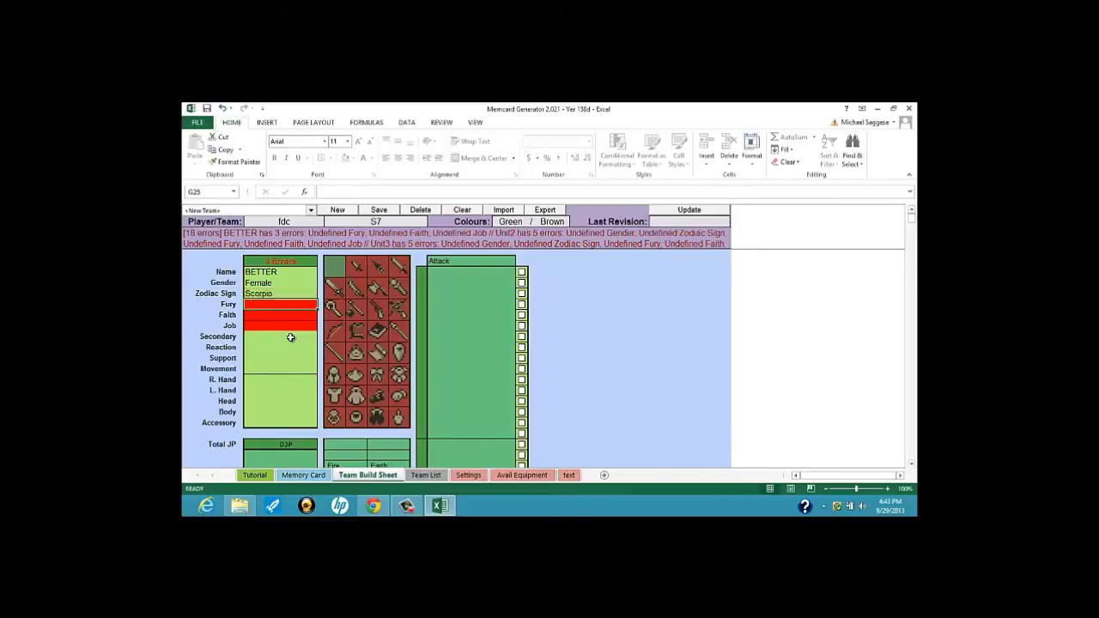
text(40)
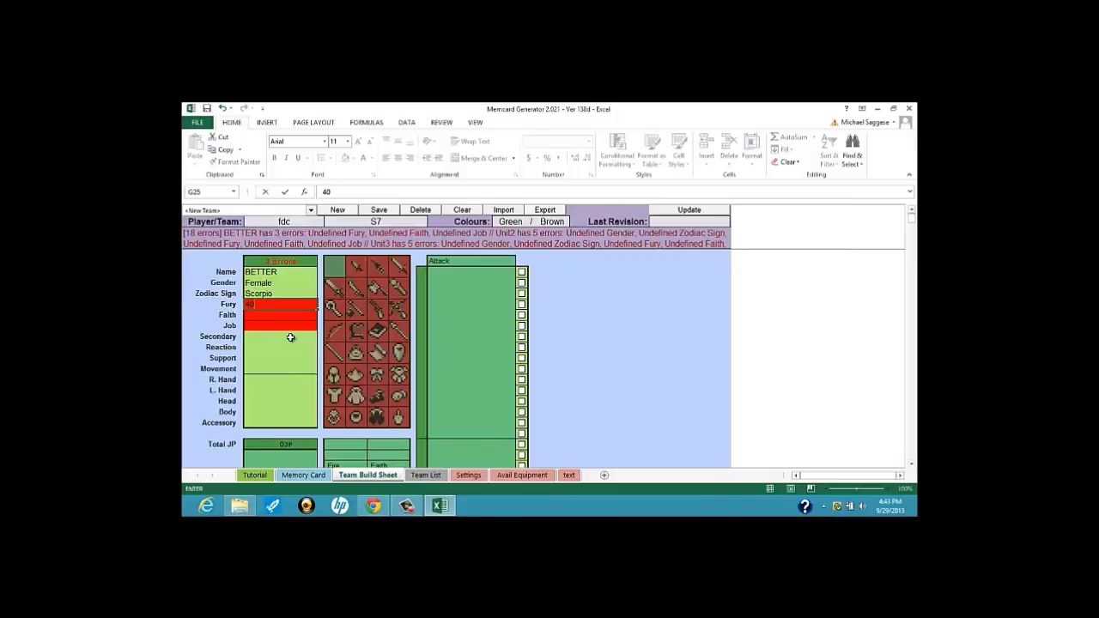
key(Return)
text(70)
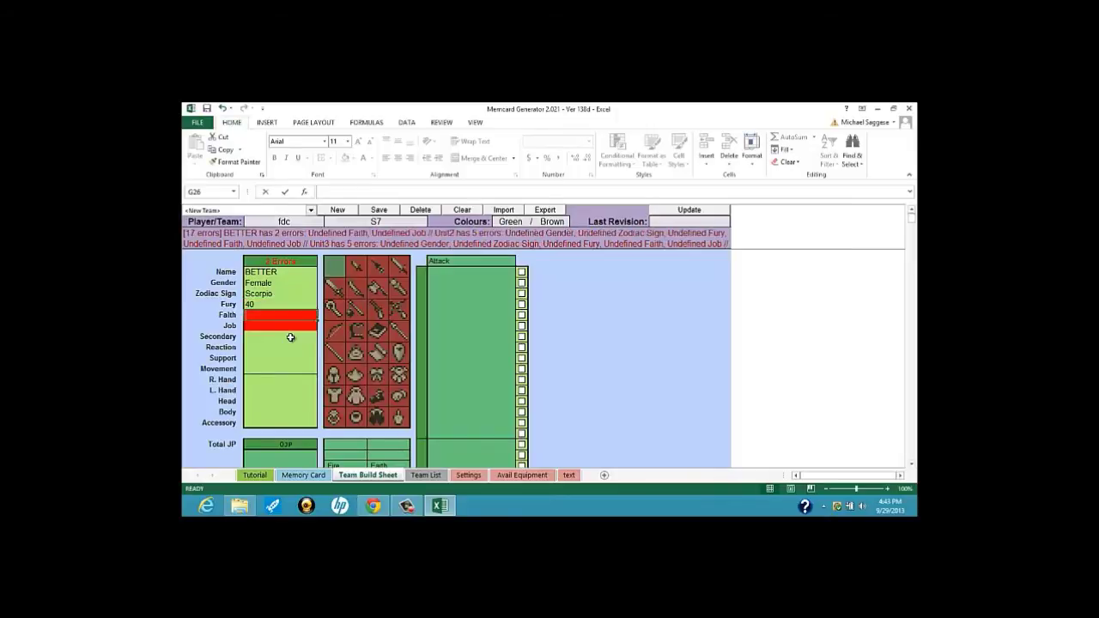
key(Up)
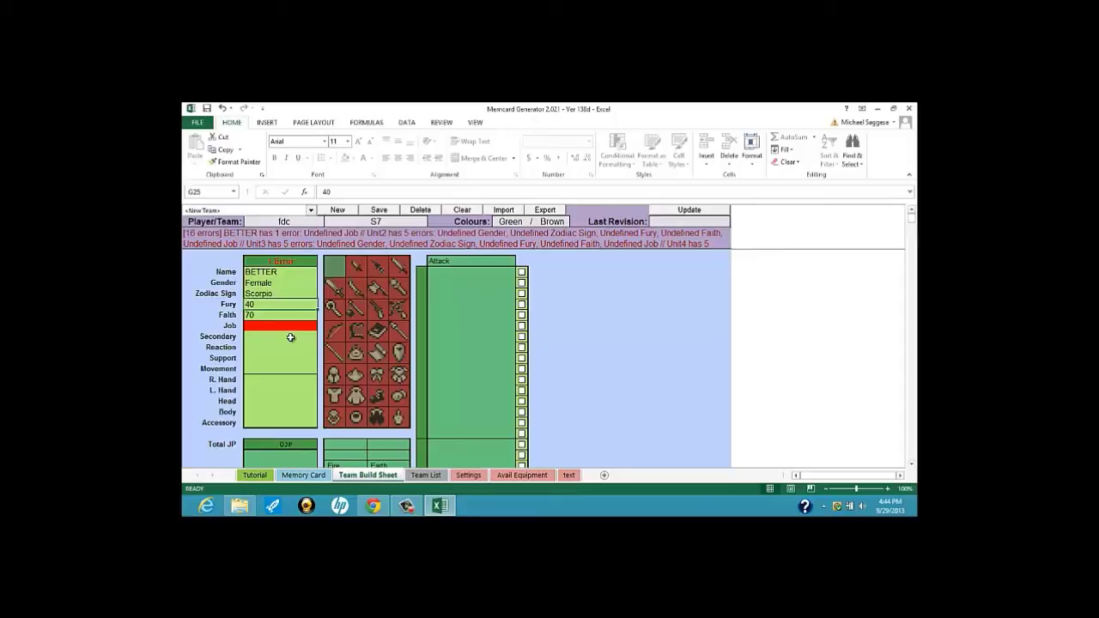
- Try a Fury of 30 for BETTER to test the limit, and restore it to 40
click(273, 314)
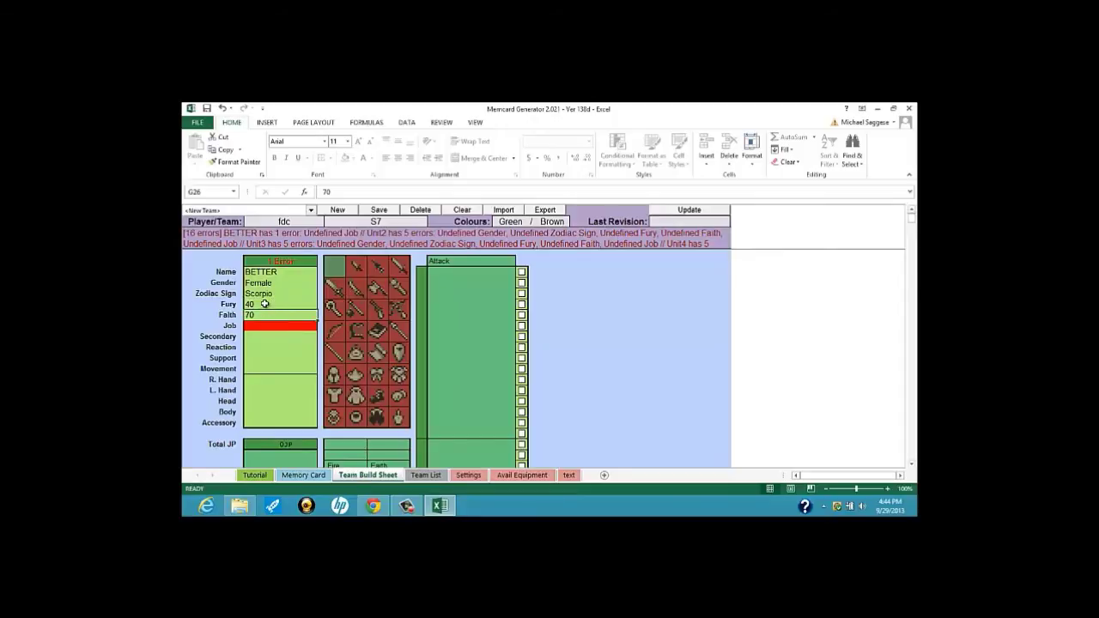
click(264, 304)
key(BackSpace)
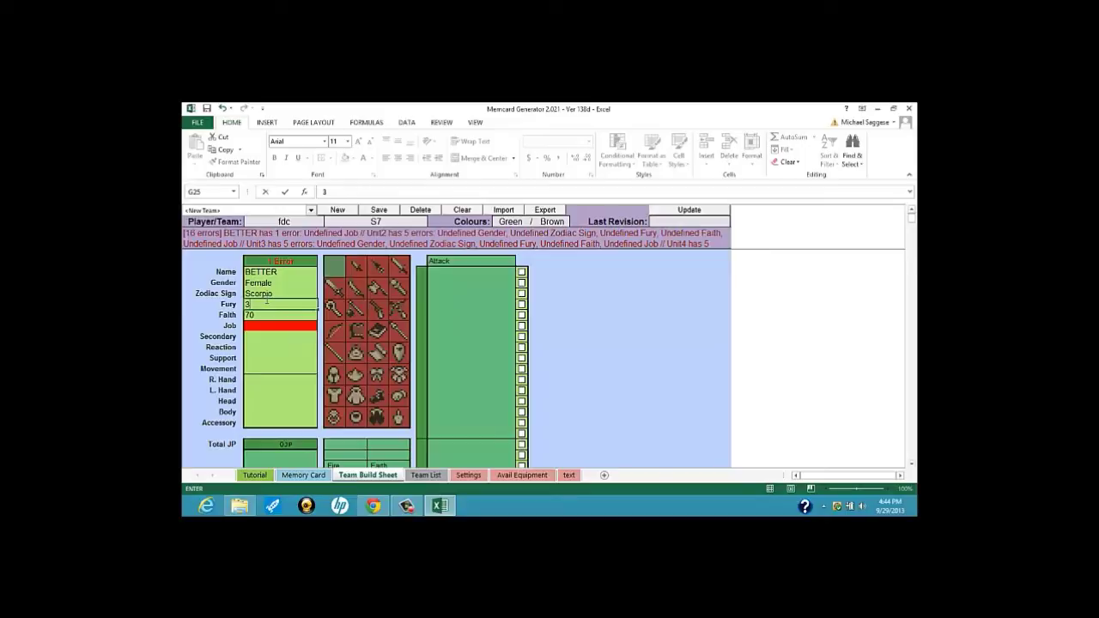
click(278, 315)
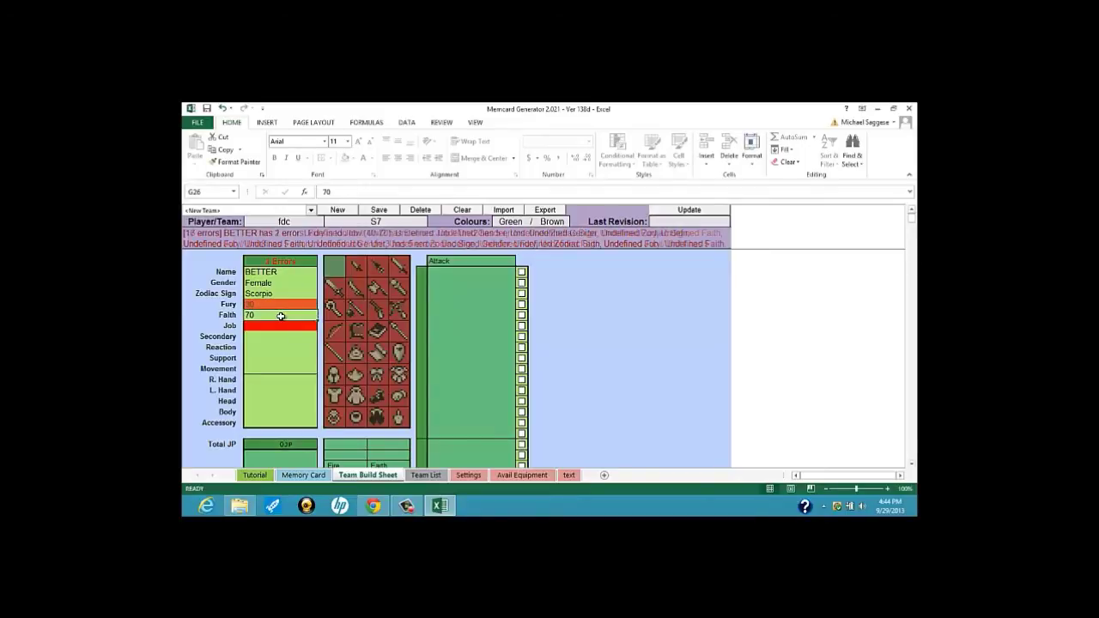
click(280, 302)
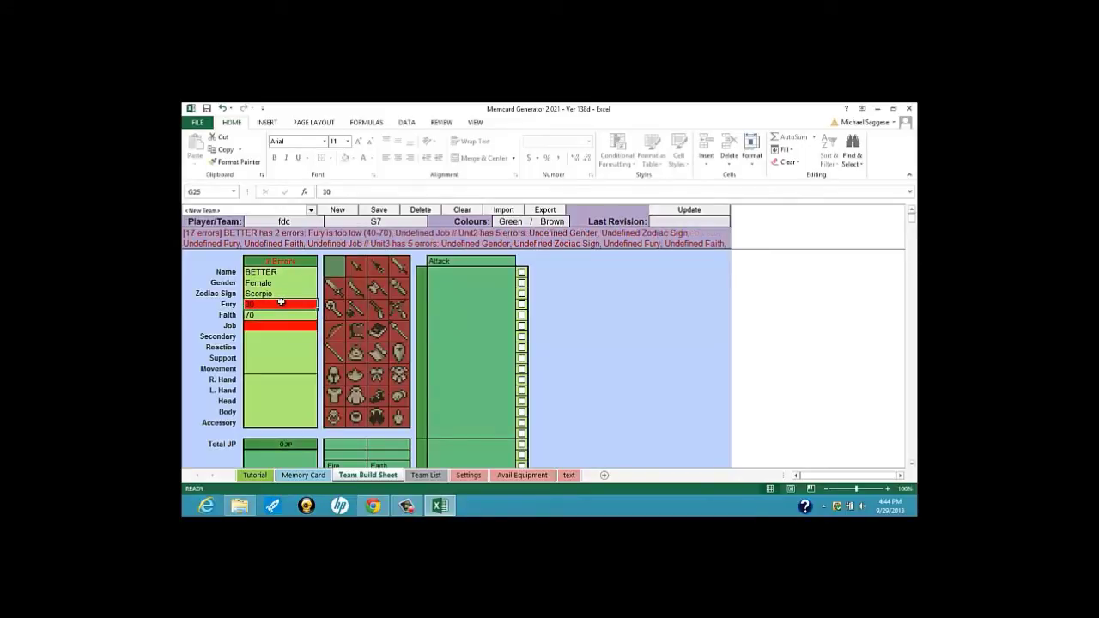
key(BackSpace)
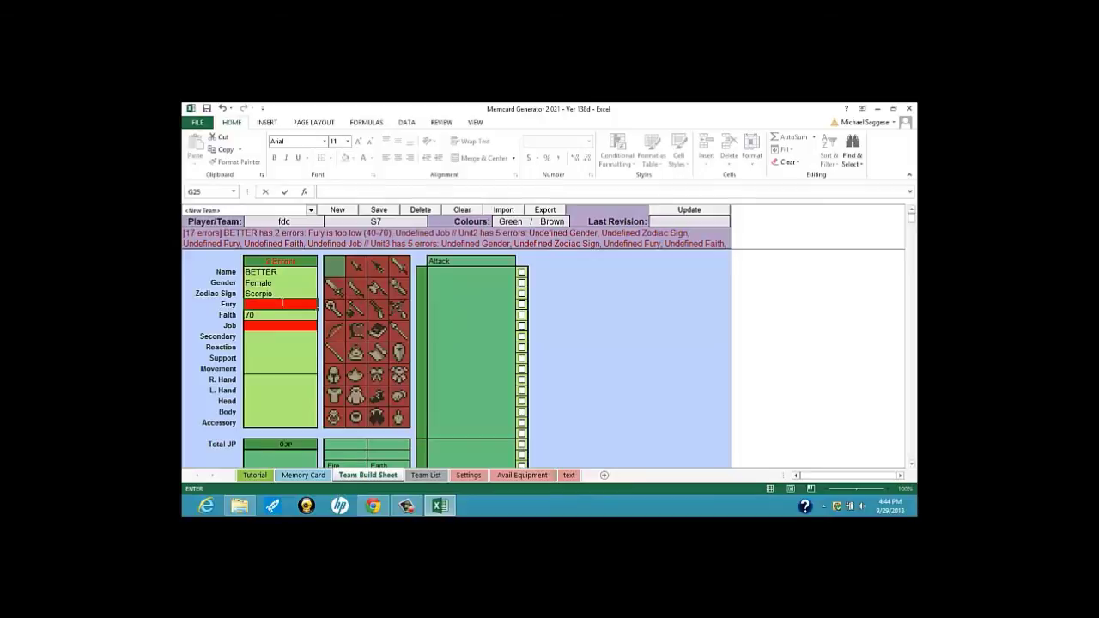
text(40)
- Try a Faith of 75 for BETTER to test the limit, and restore it to 70
click(273, 315)
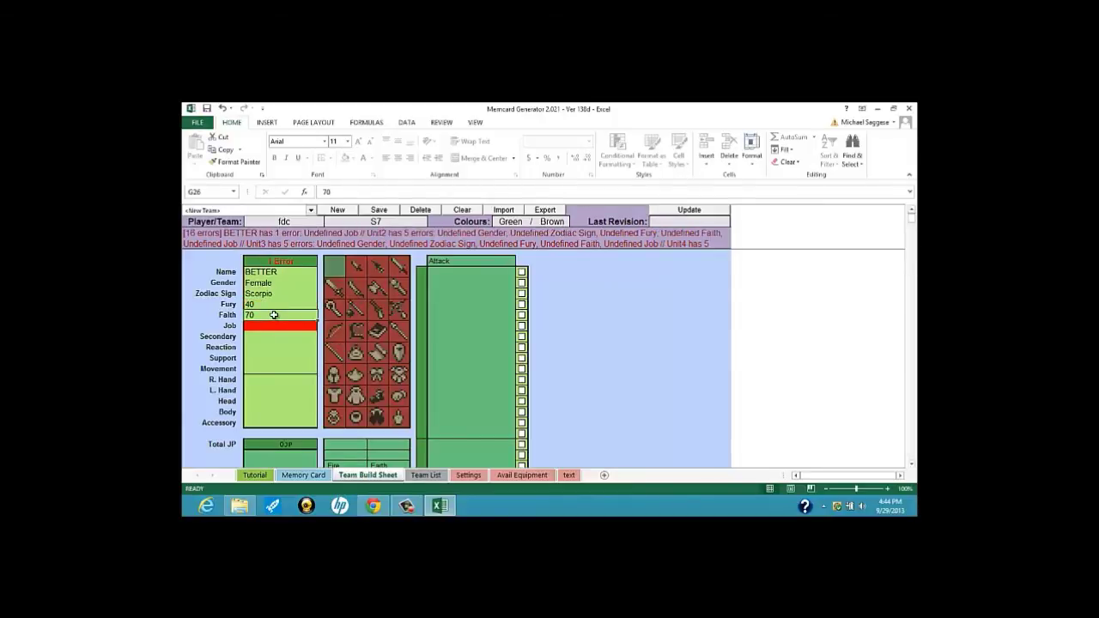
text(75)
click(260, 343)
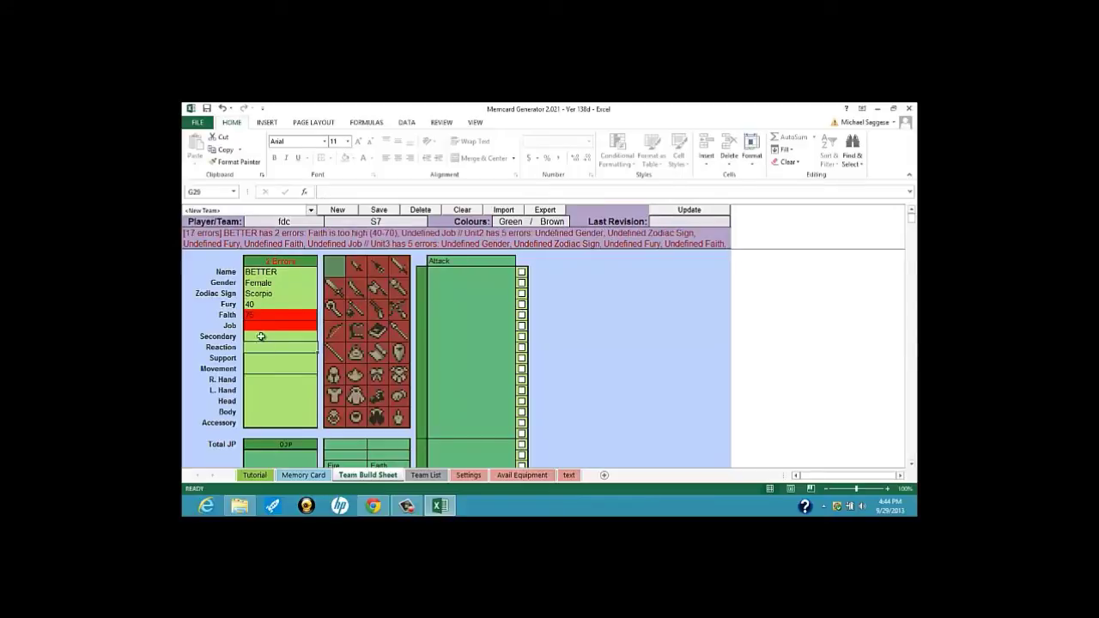
click(268, 314)
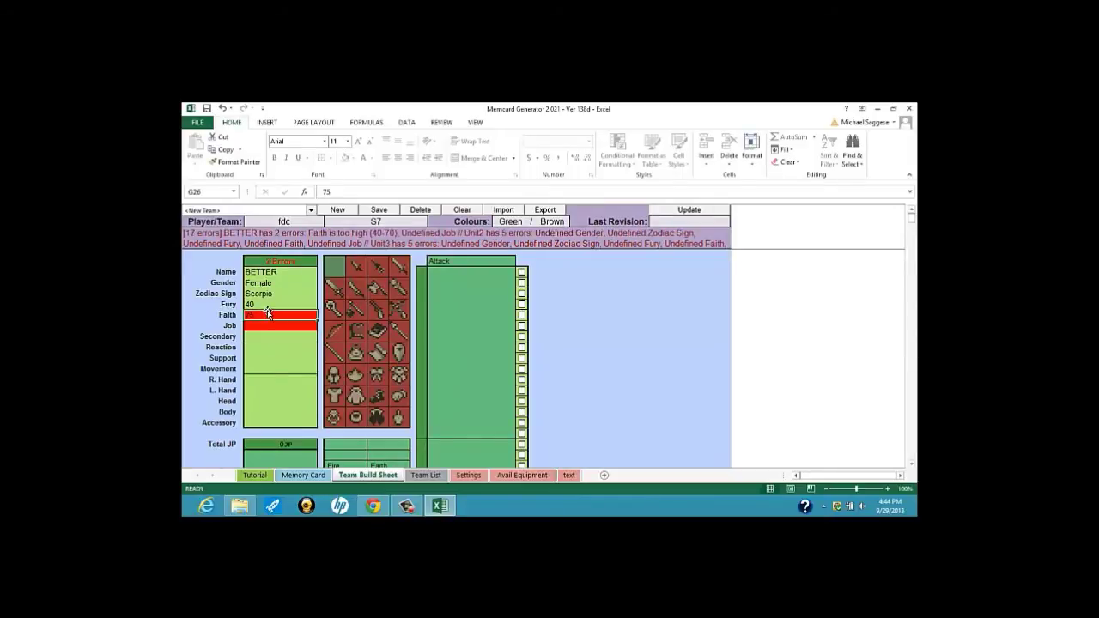
key(BackSpace)
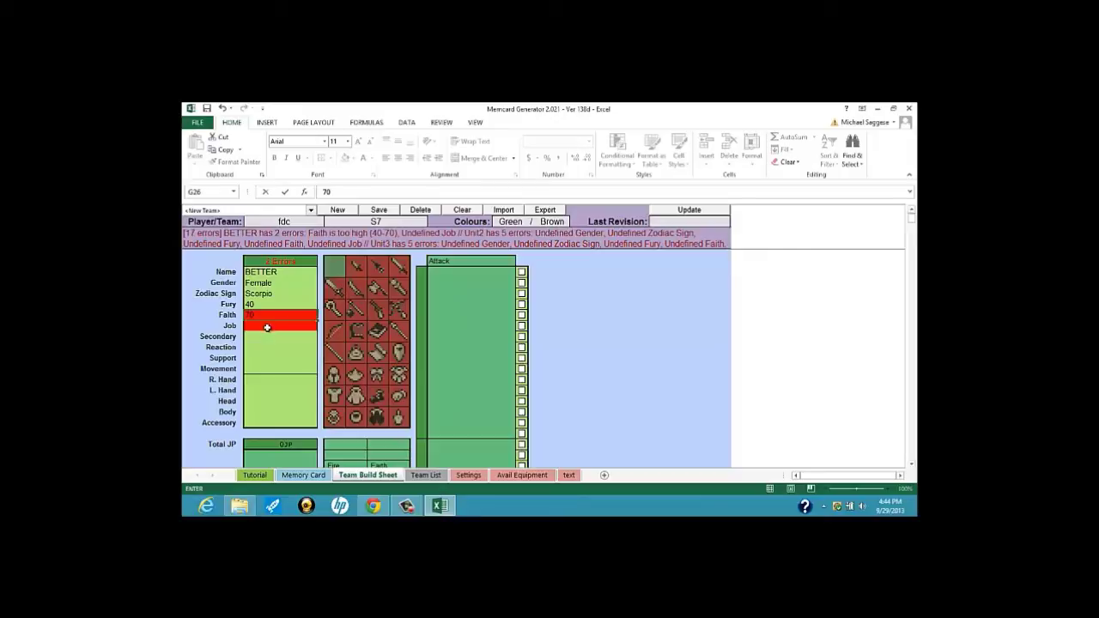
click(268, 327)
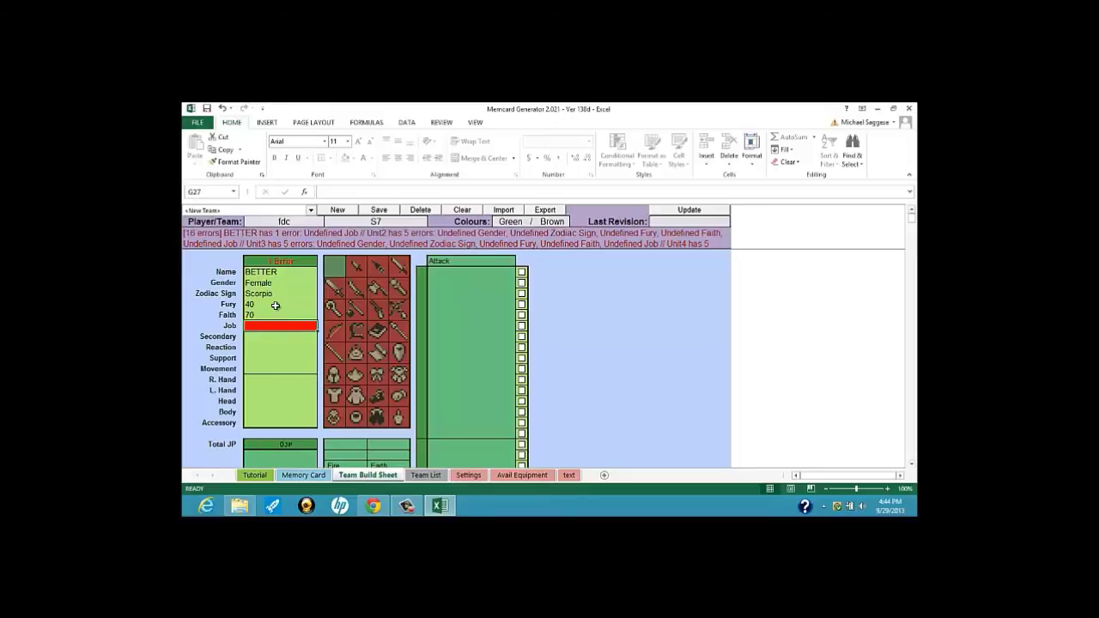
- Try Bard as the Job of the female unit BETTER, and clear the entry
text(Bard)
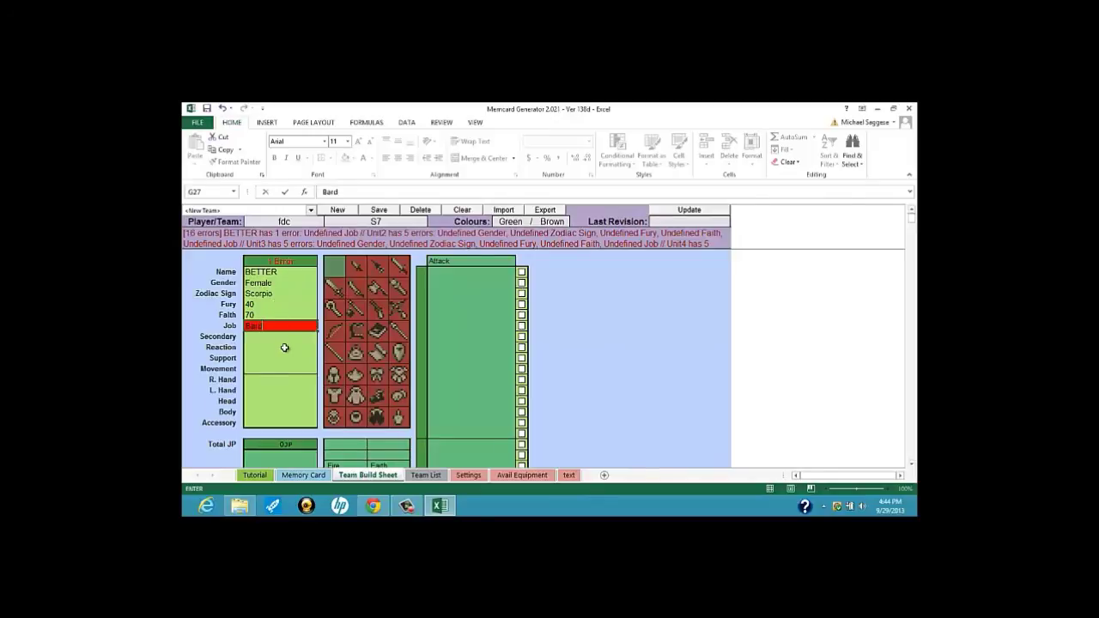
click(284, 347)
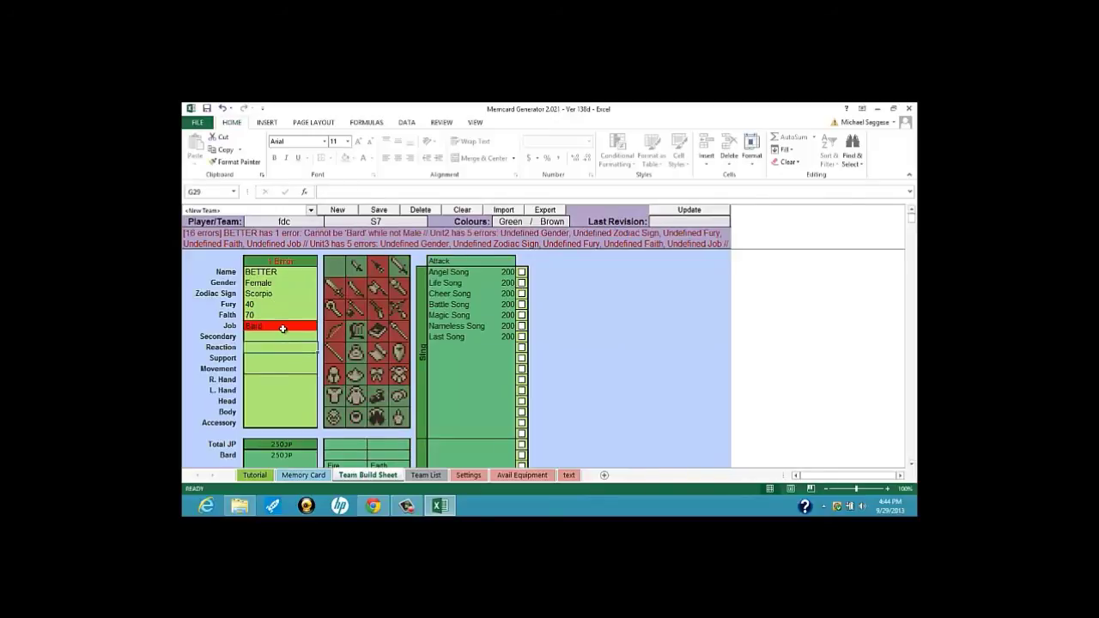
click(282, 327)
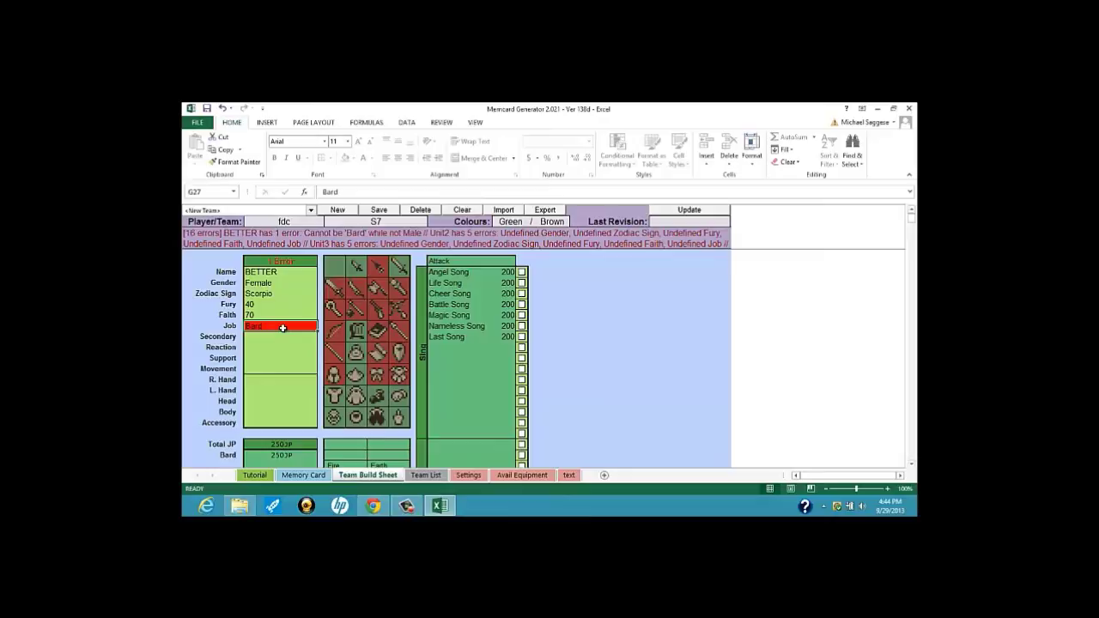
key(BackSpace)
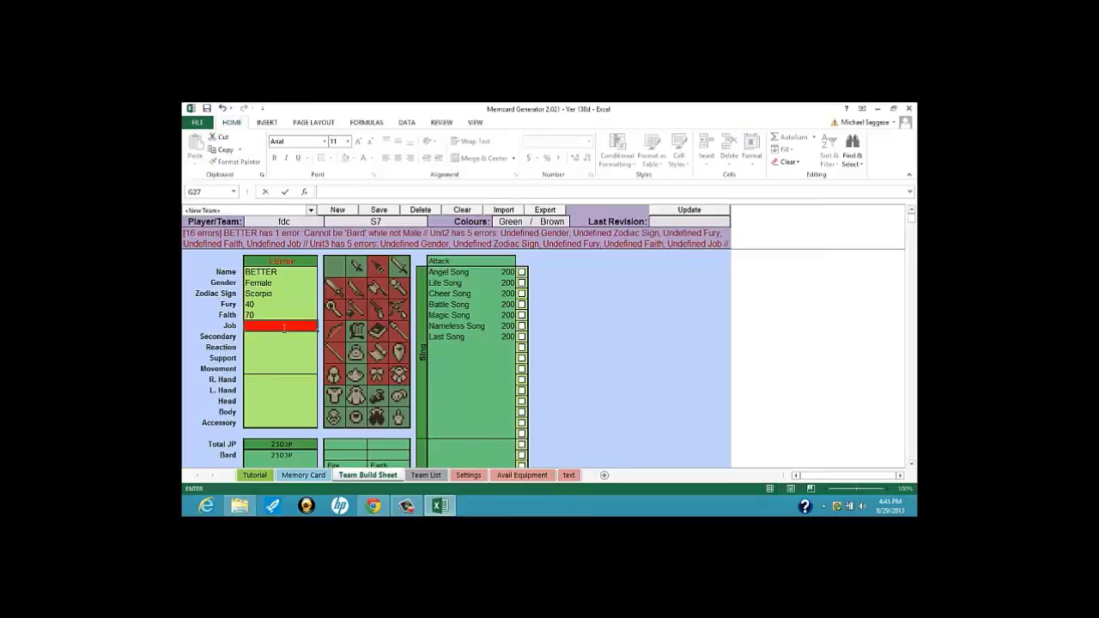
- Set BETTER's Job to Samurai and Secondary to White Magic
click(279, 302)
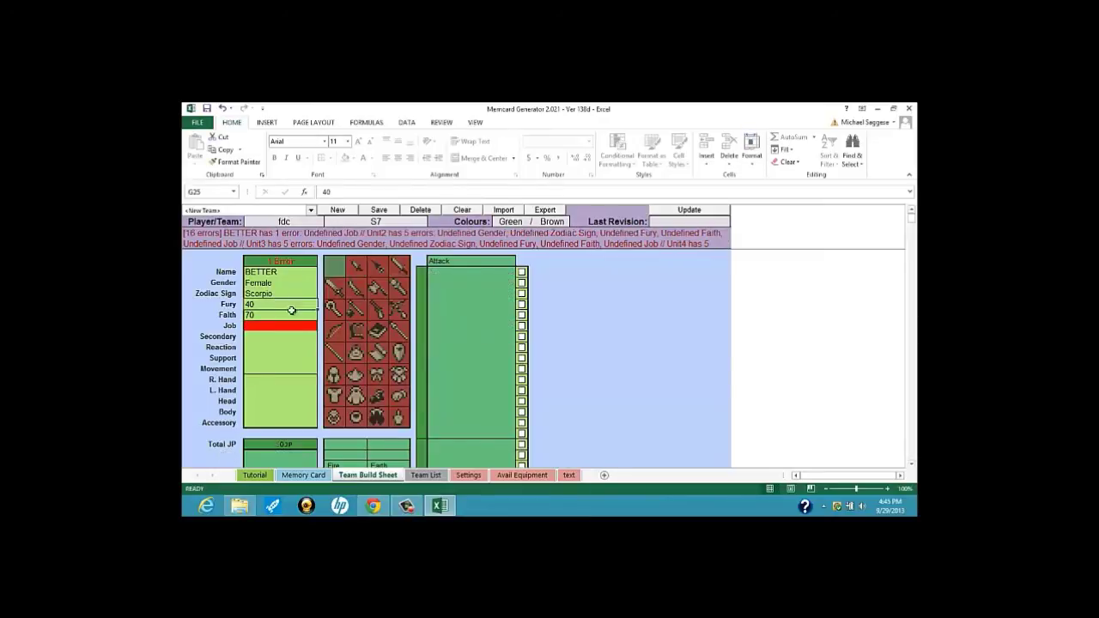
text(SAmurai)
key(Return)
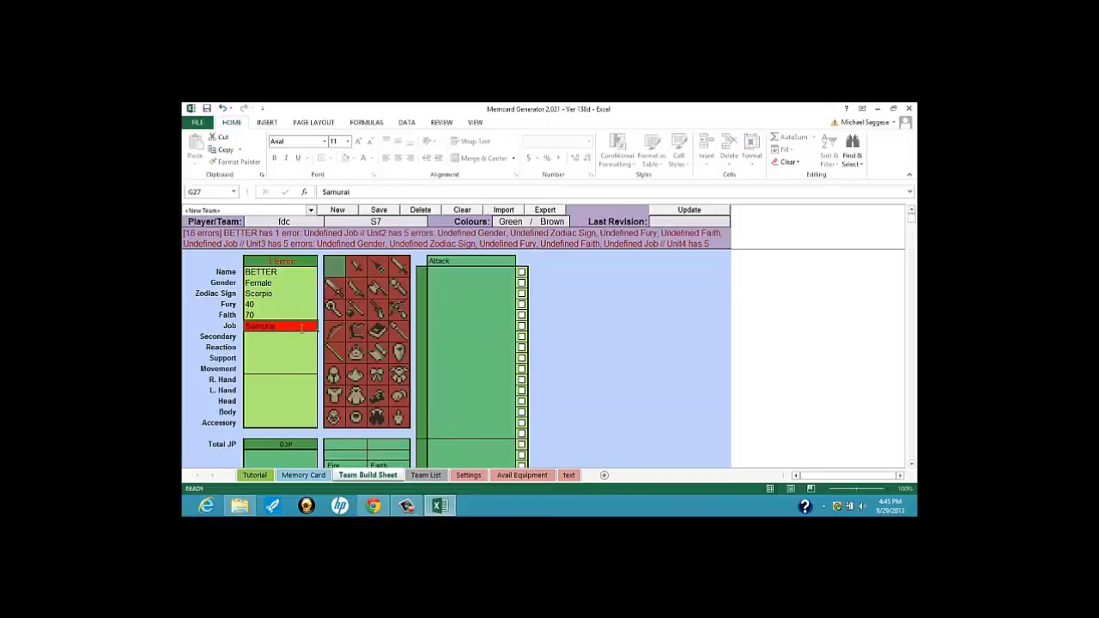
text(White Magic)
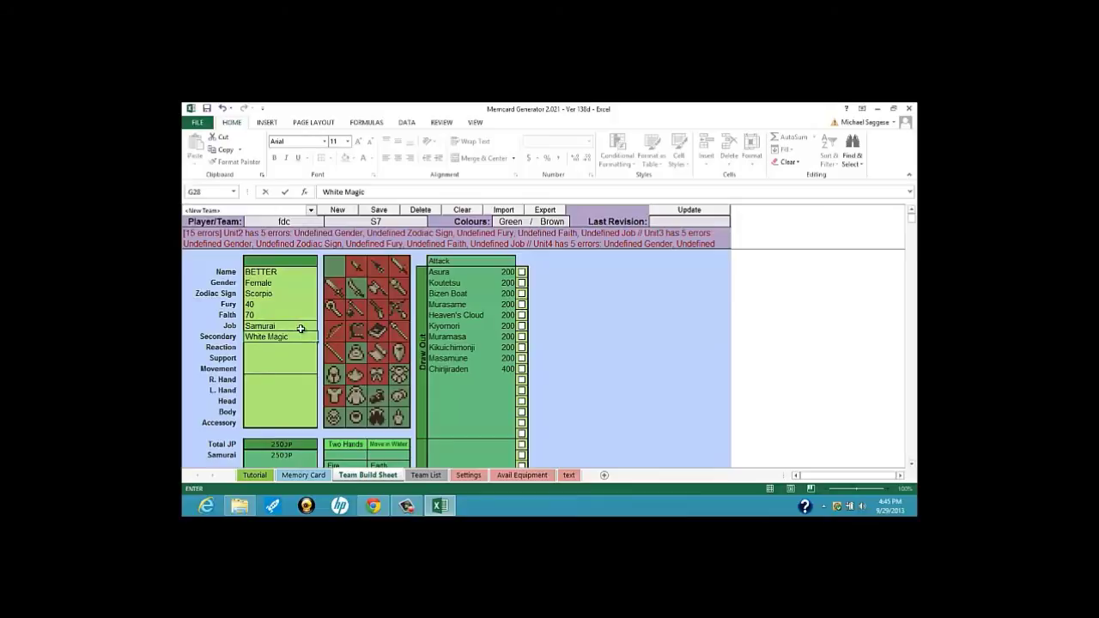
key(Return)
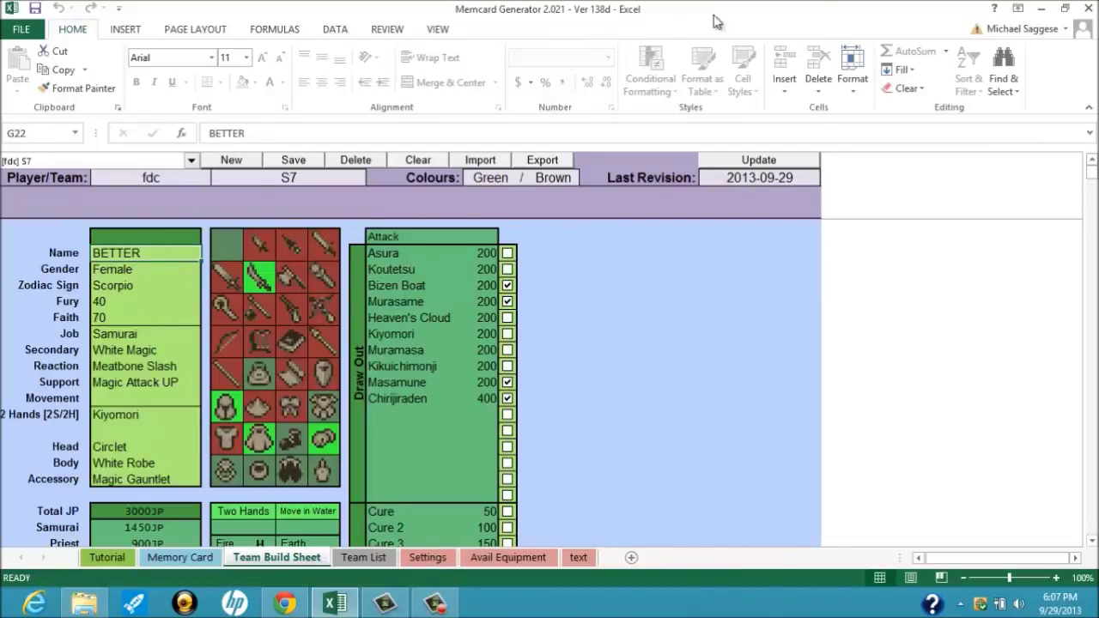
- Set the generator's memory card output format to .gme in the Memcard Generator settings
click(1040, 9)
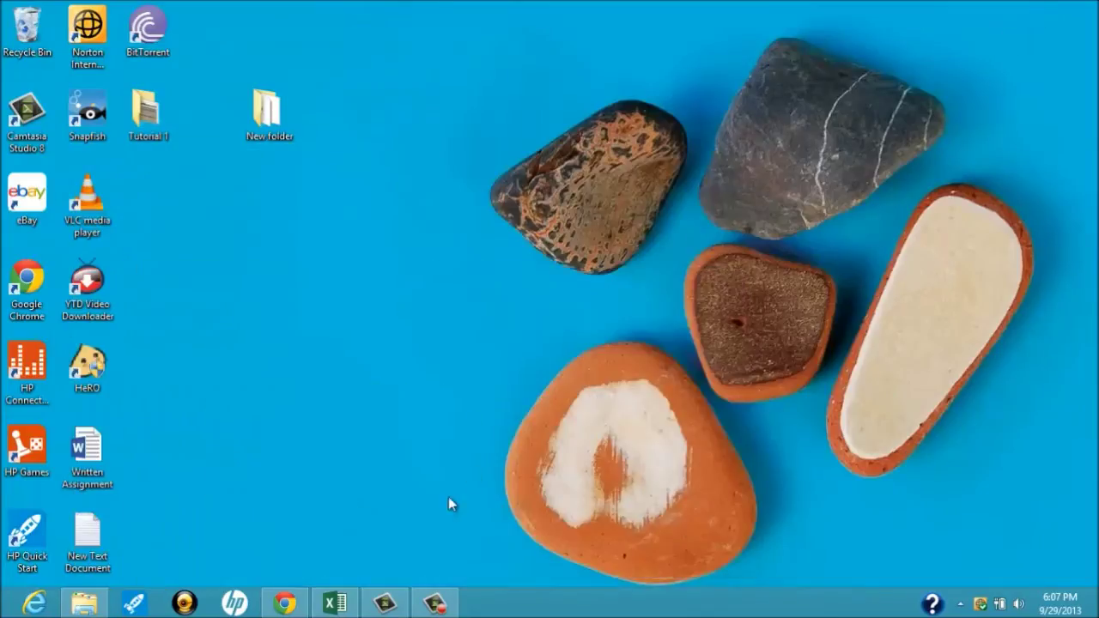
click(334, 604)
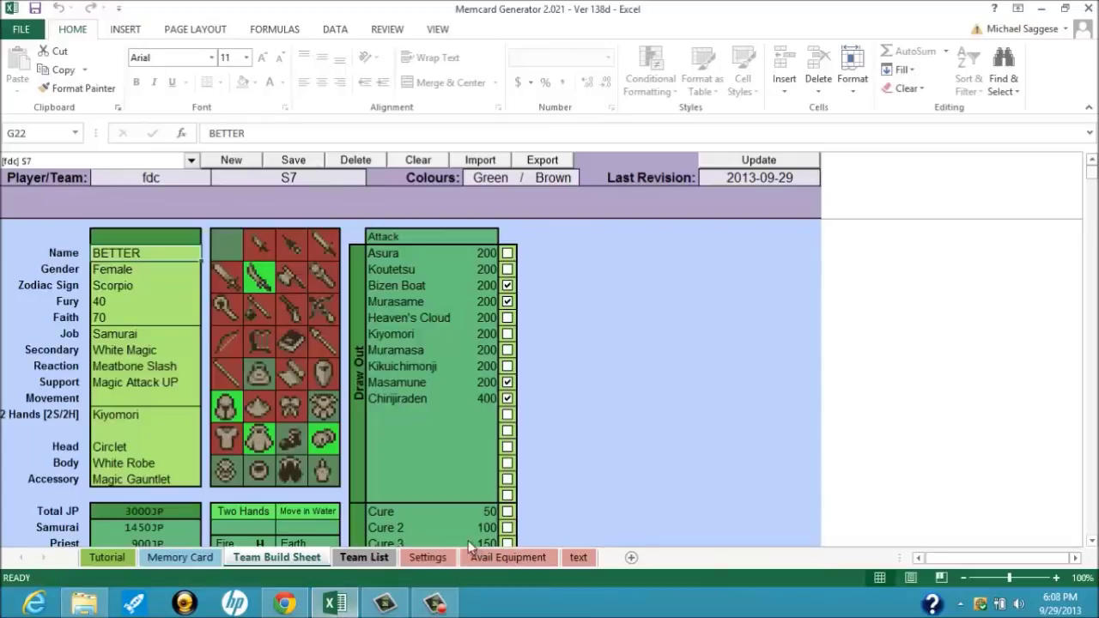
click(433, 562)
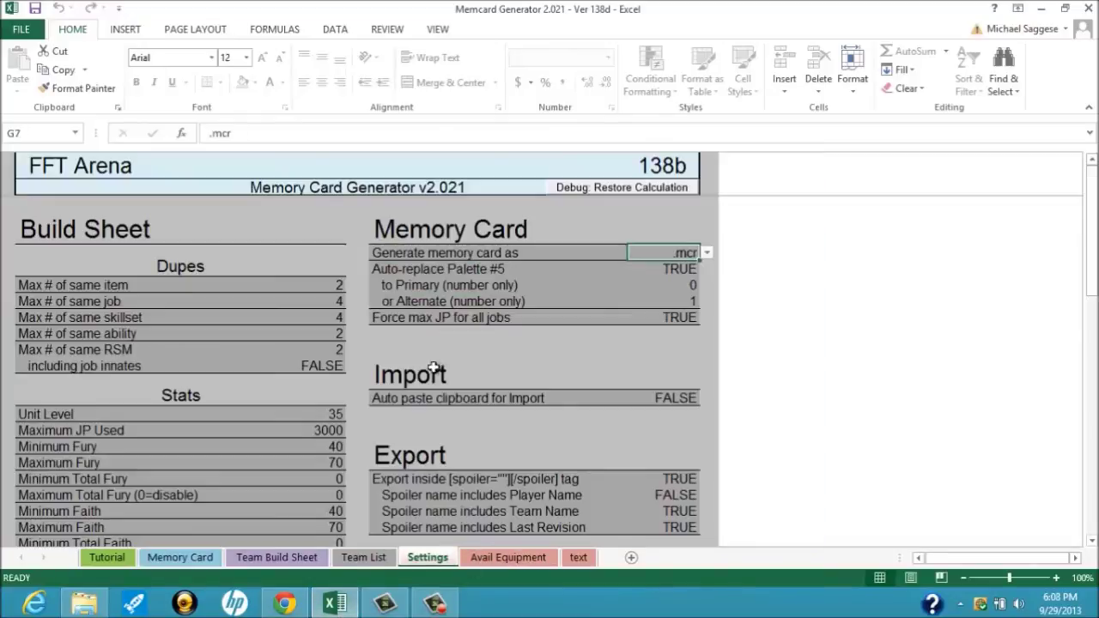
click(705, 254)
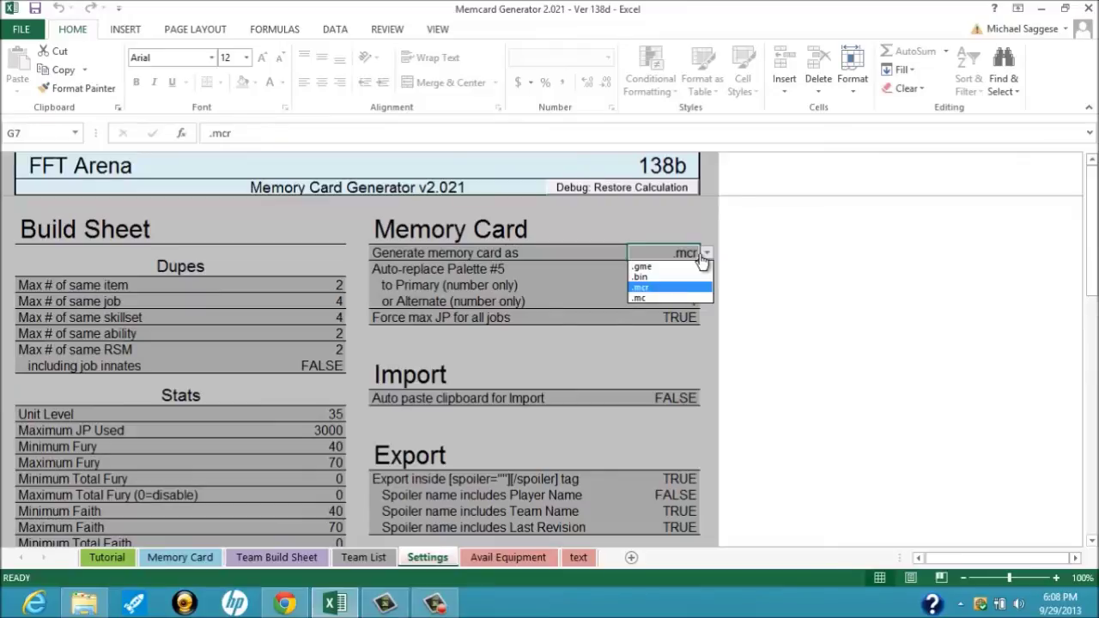
click(658, 267)
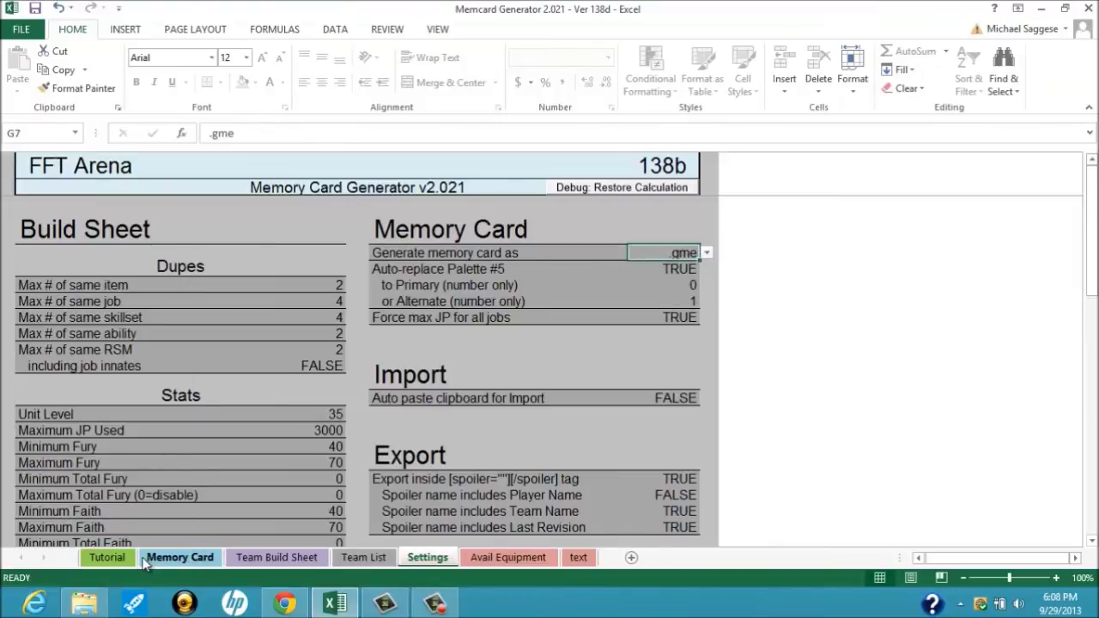
- Assign [AeroGP] Apocalypse as Player 1 and [fdc] S7 as Player 2 for Save 1 of the memory card
click(190, 565)
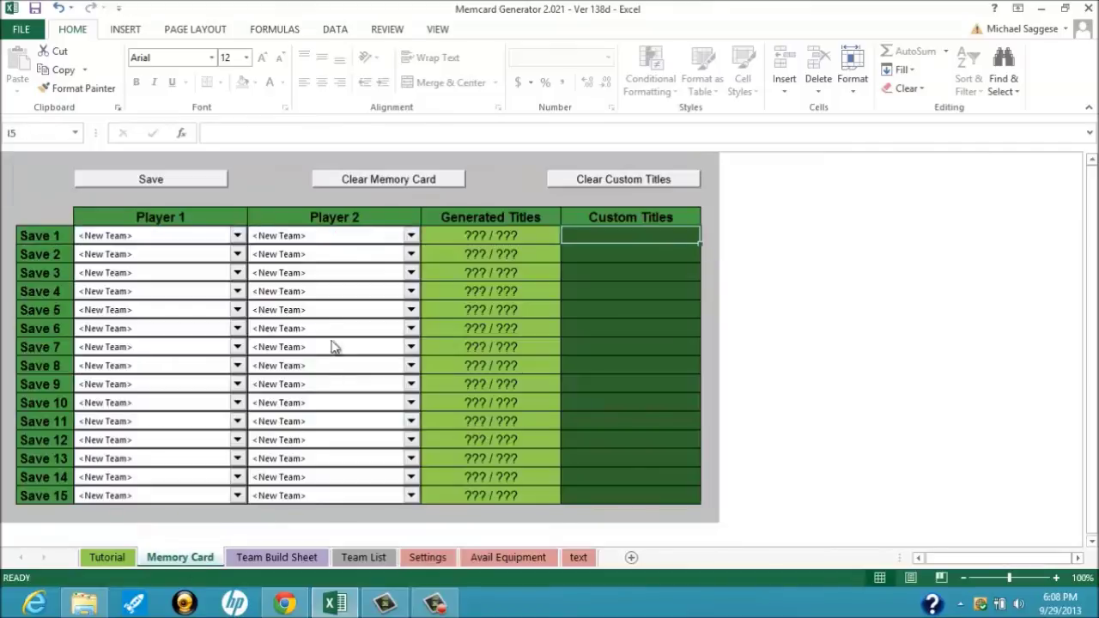
click(237, 235)
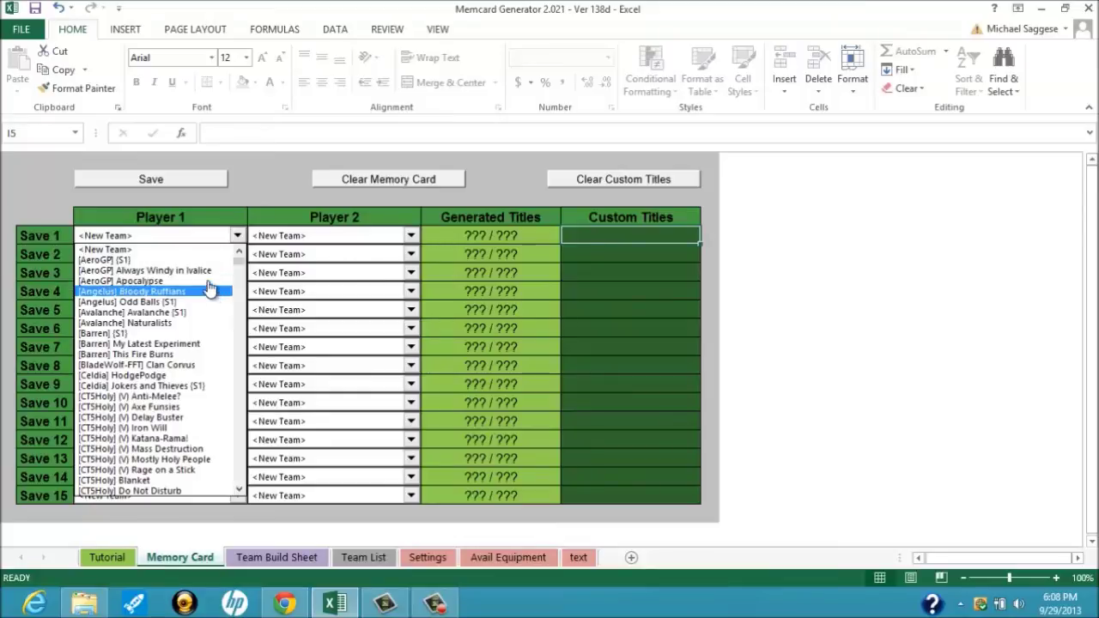
click(209, 286)
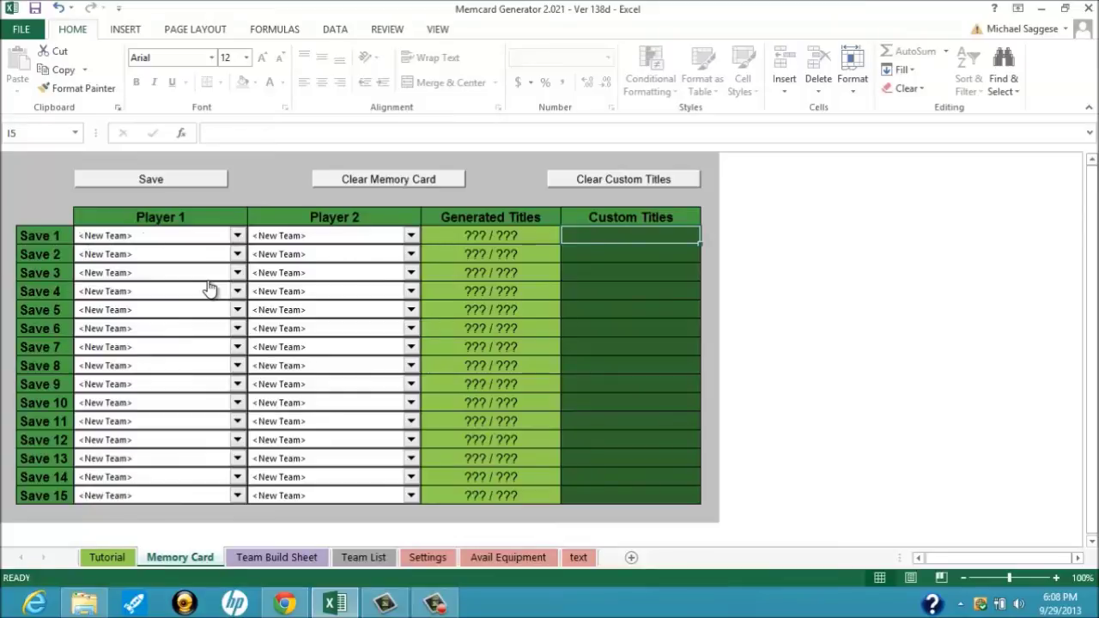
click(317, 237)
drag(412, 258, 412, 277)
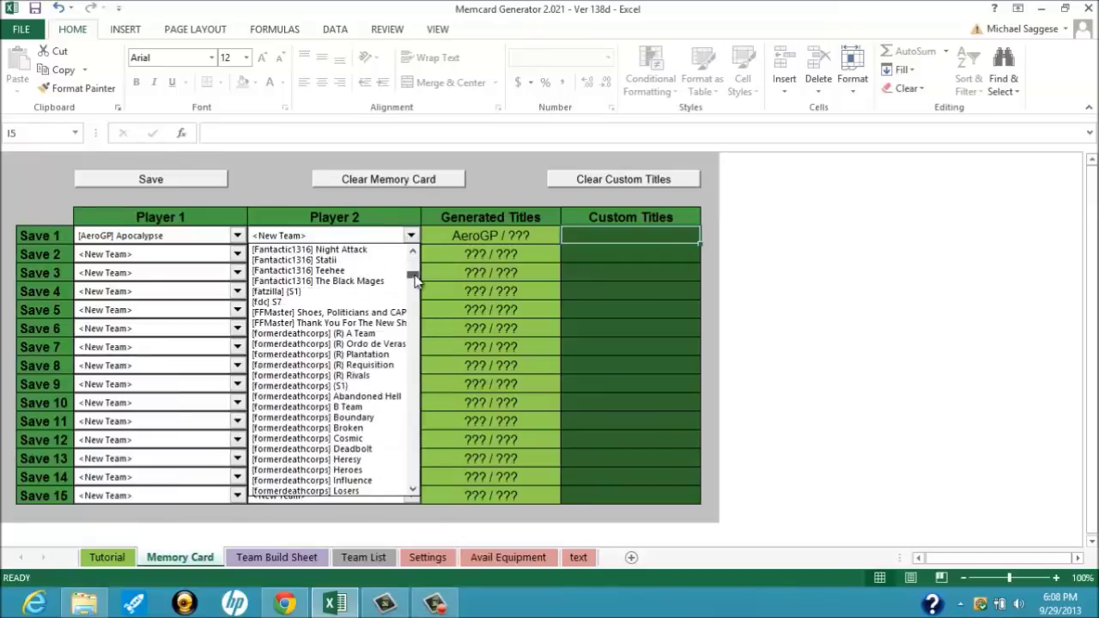
click(275, 302)
- Save the memory card as "test" in New folder on the desktop
click(167, 180)
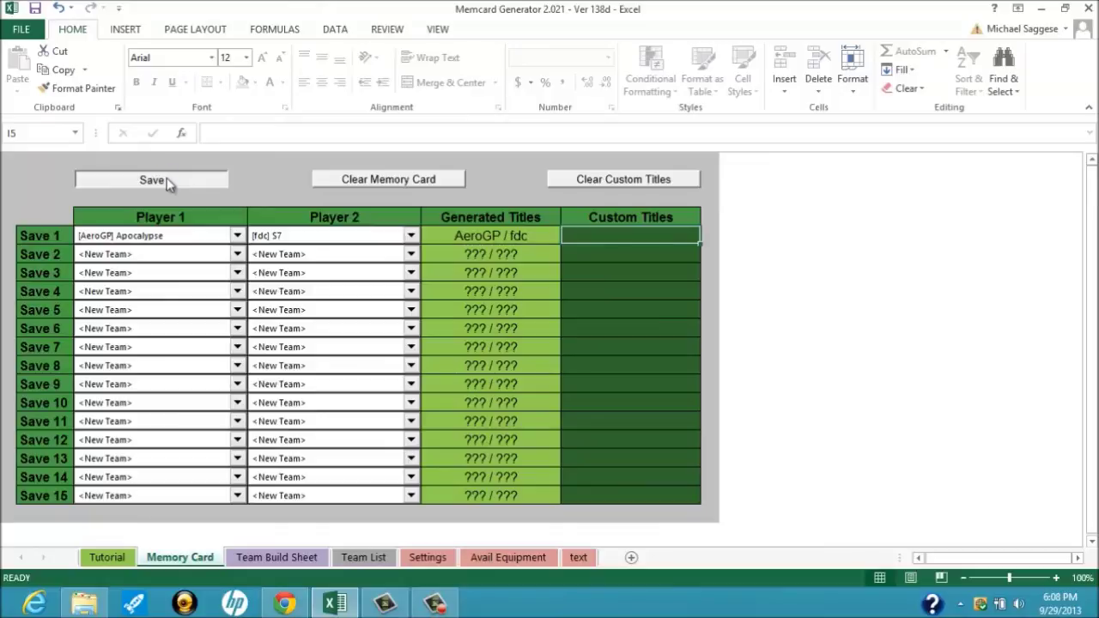
click(168, 180)
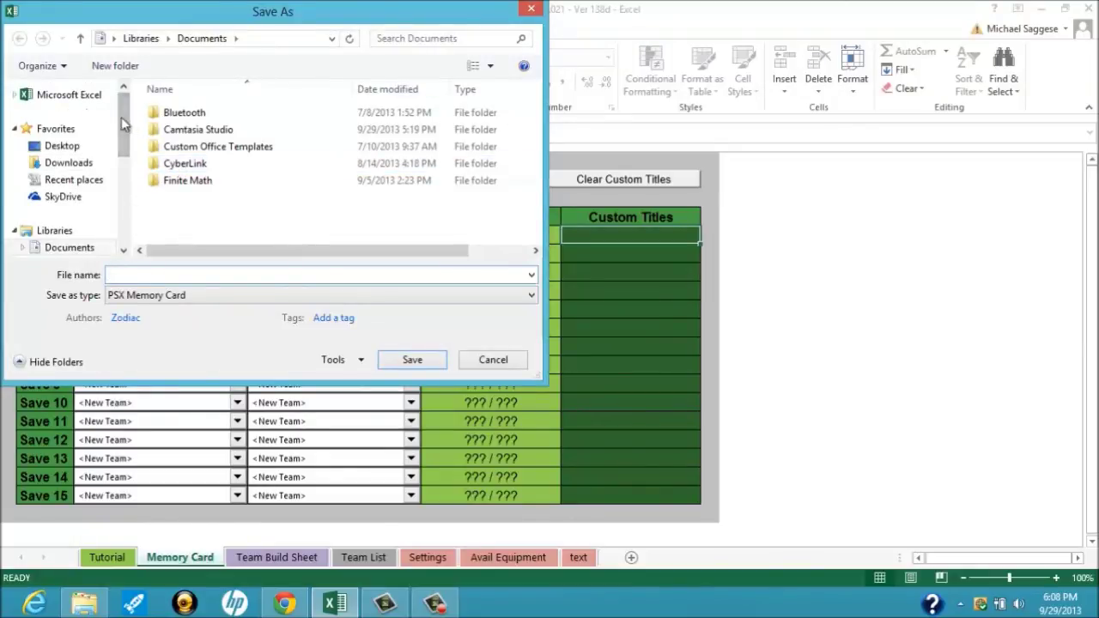
click(64, 148)
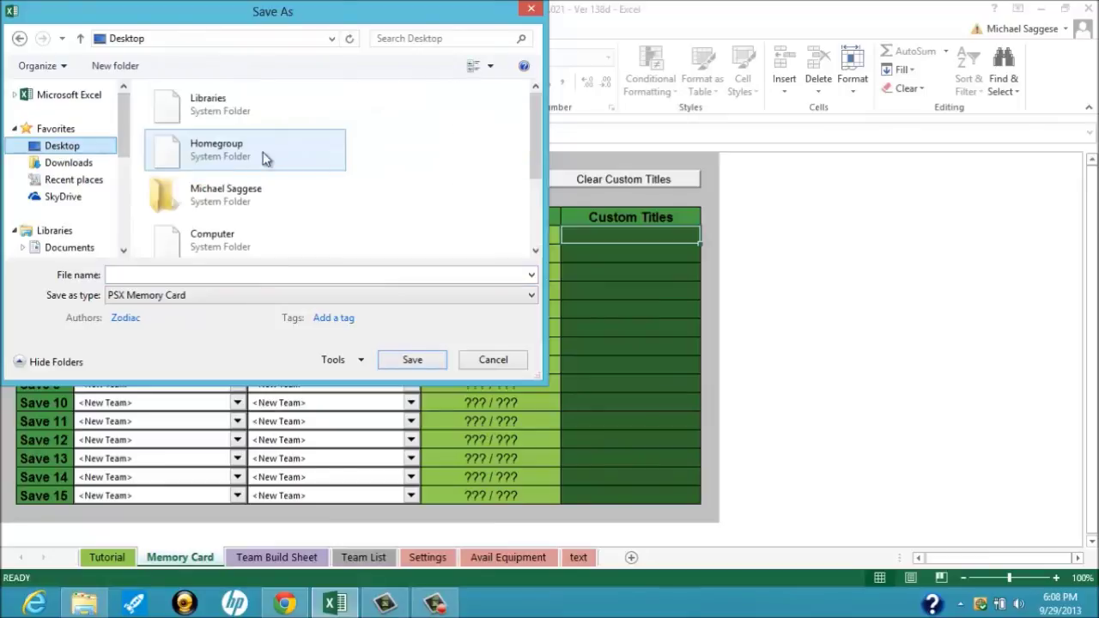
click(536, 185)
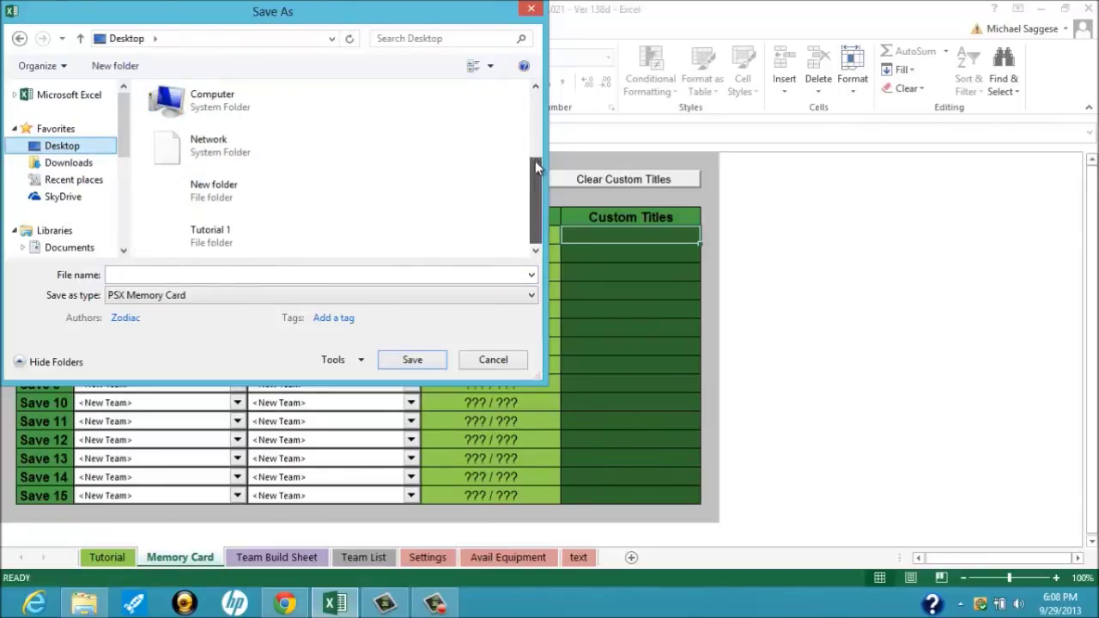
double_click(222, 204)
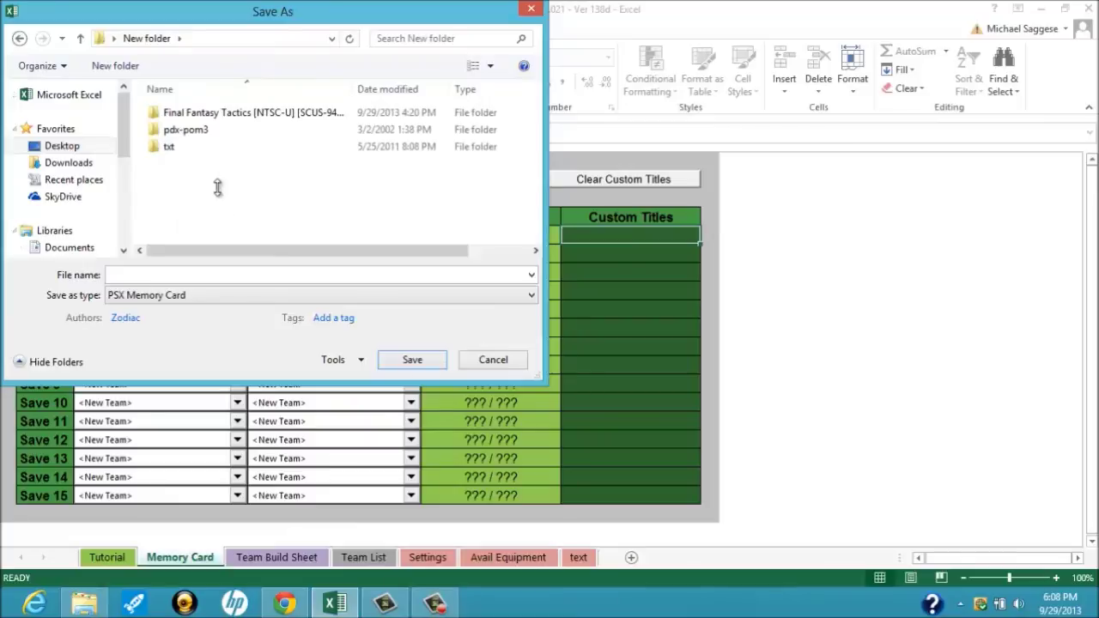
click(182, 276)
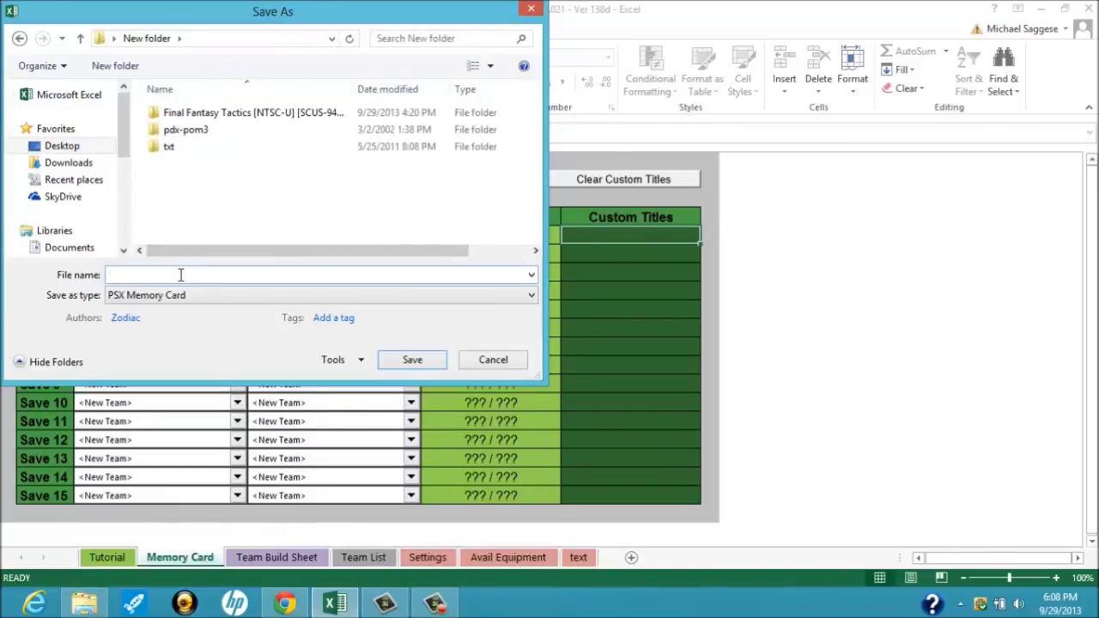
text(test)
click(420, 369)
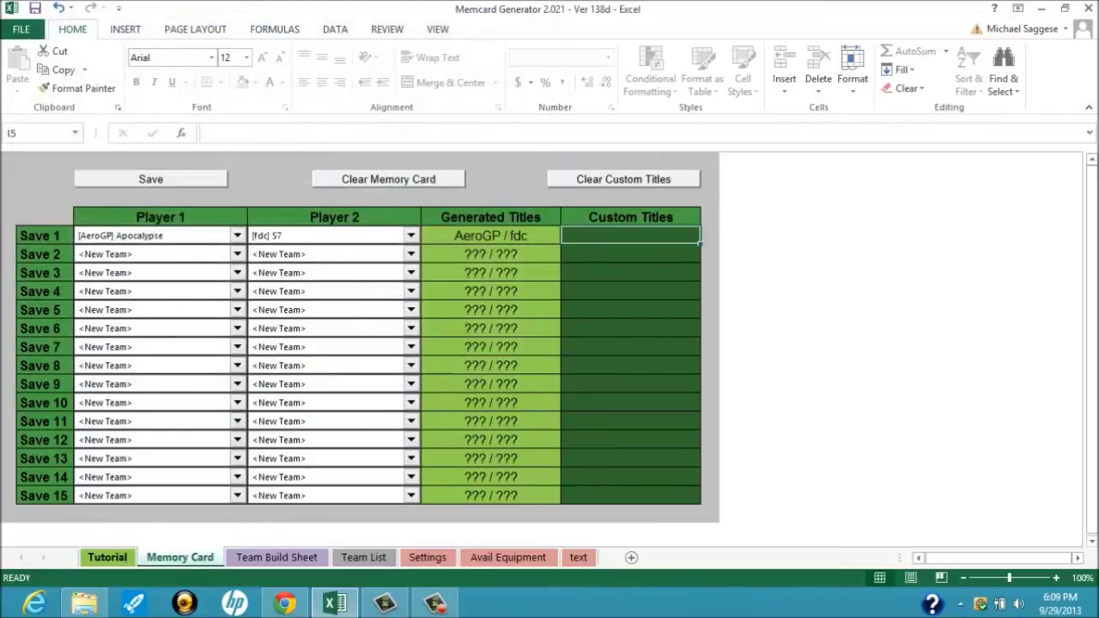
- Launch FFTastic from New folder and open the test memory card file in it
click(1041, 8)
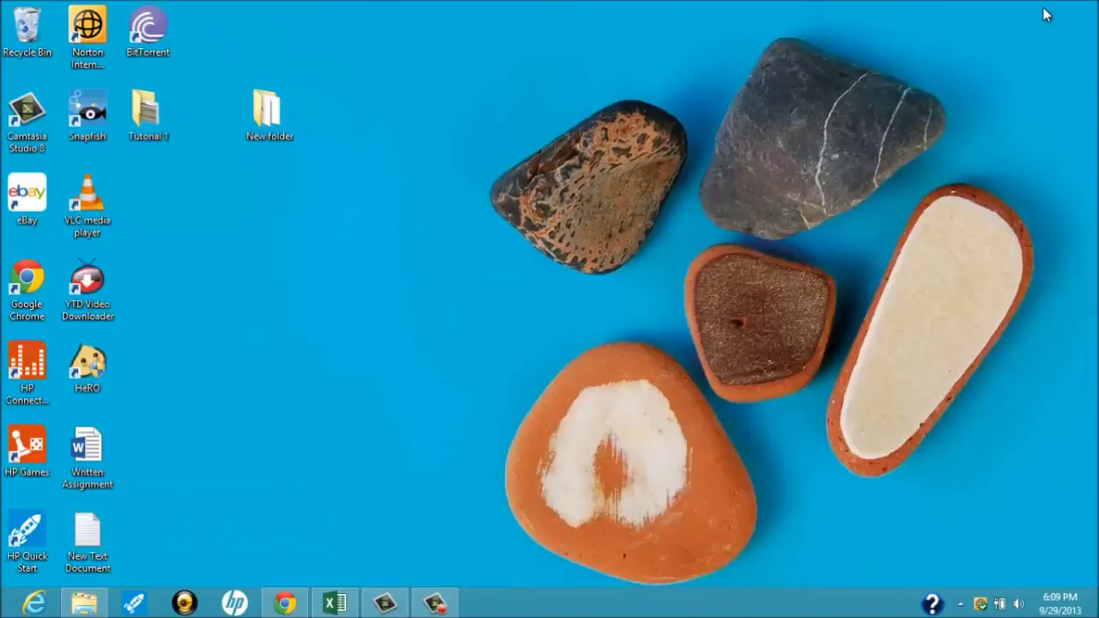
click(85, 604)
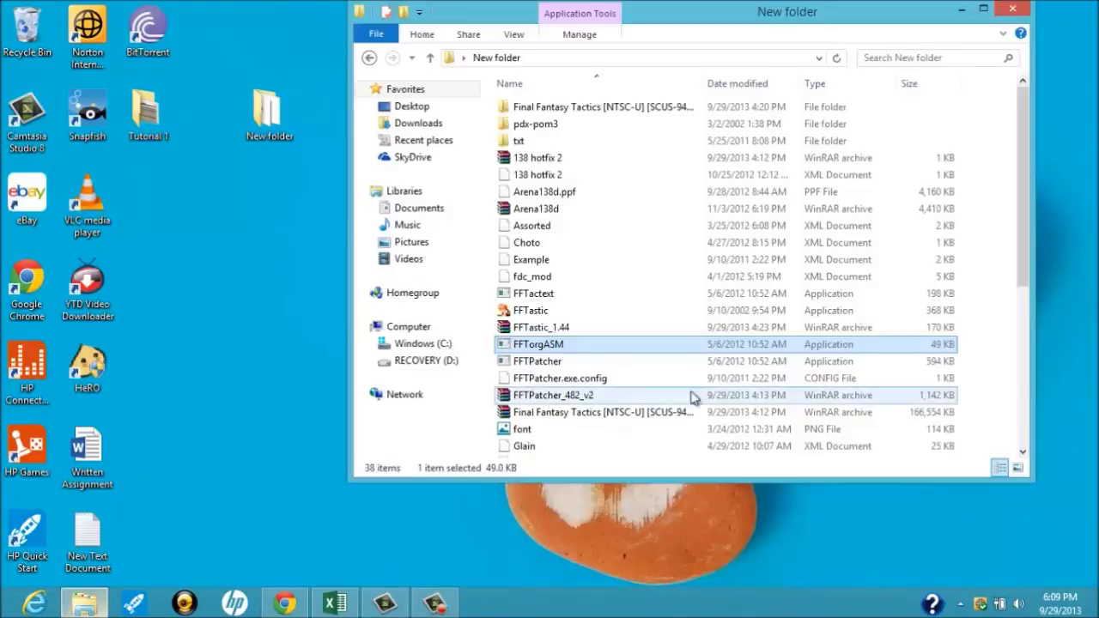
click(541, 314)
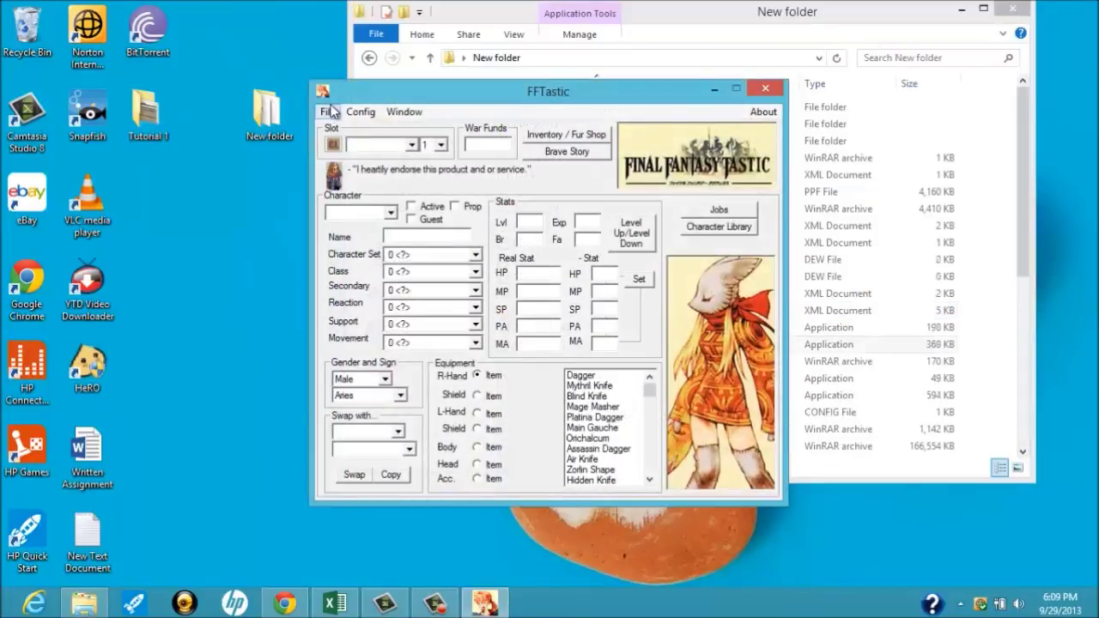
click(327, 112)
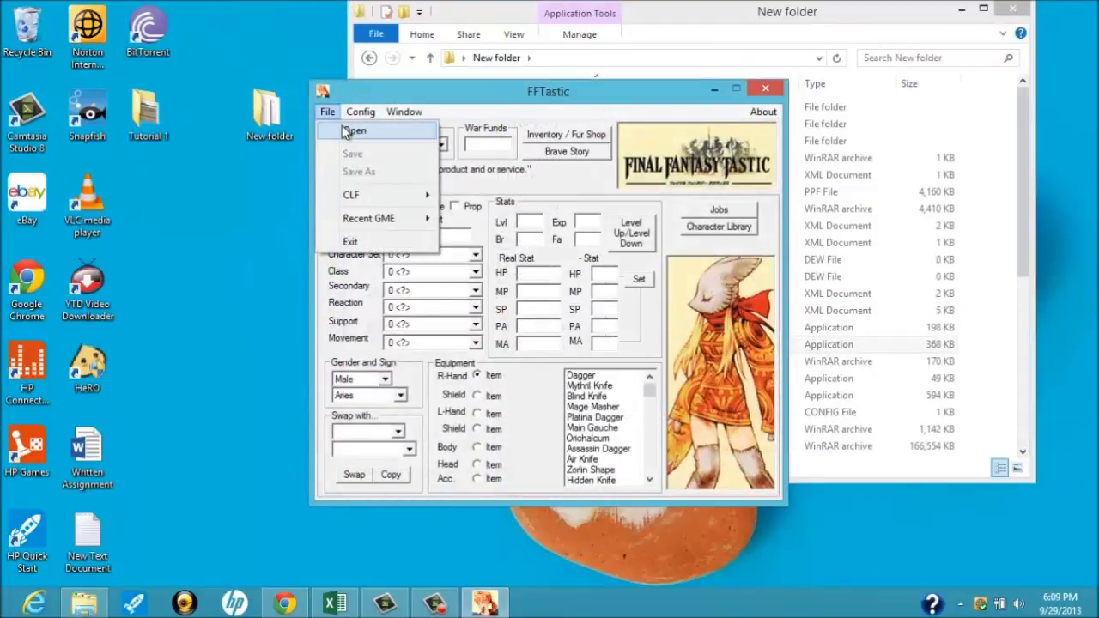
click(350, 131)
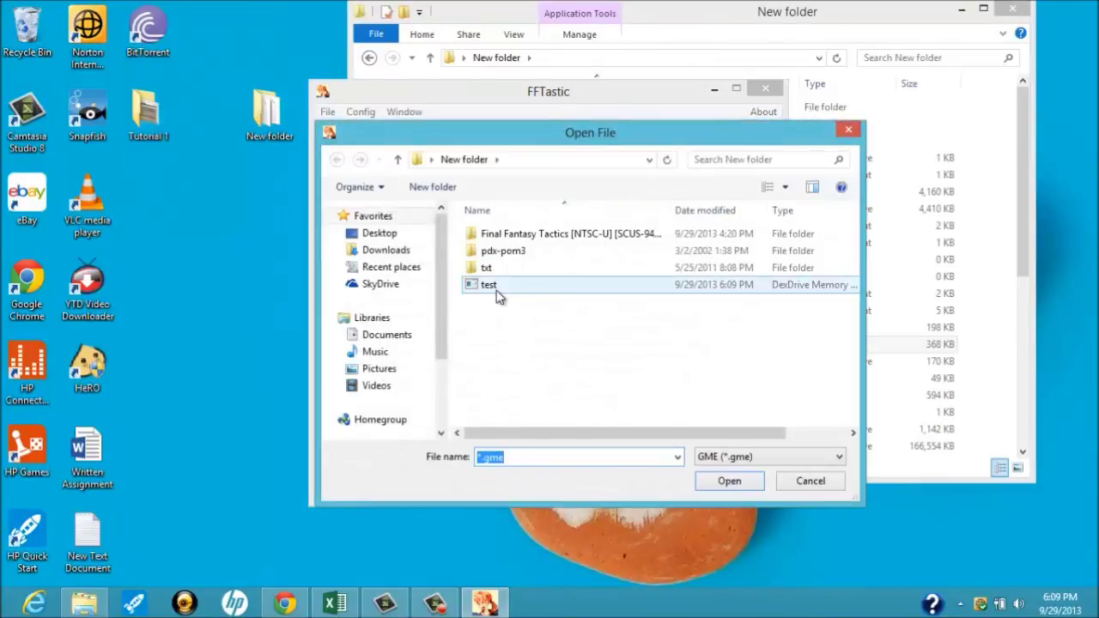
double_click(494, 286)
- Save test.gme in FFTastic and close the program
click(328, 113)
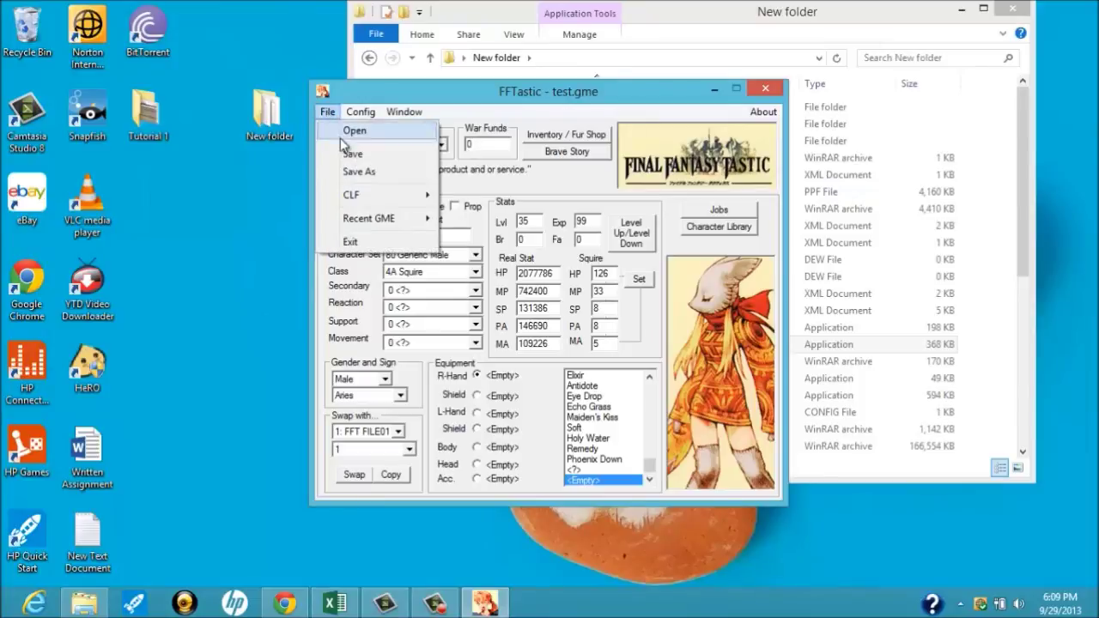
click(347, 152)
click(765, 88)
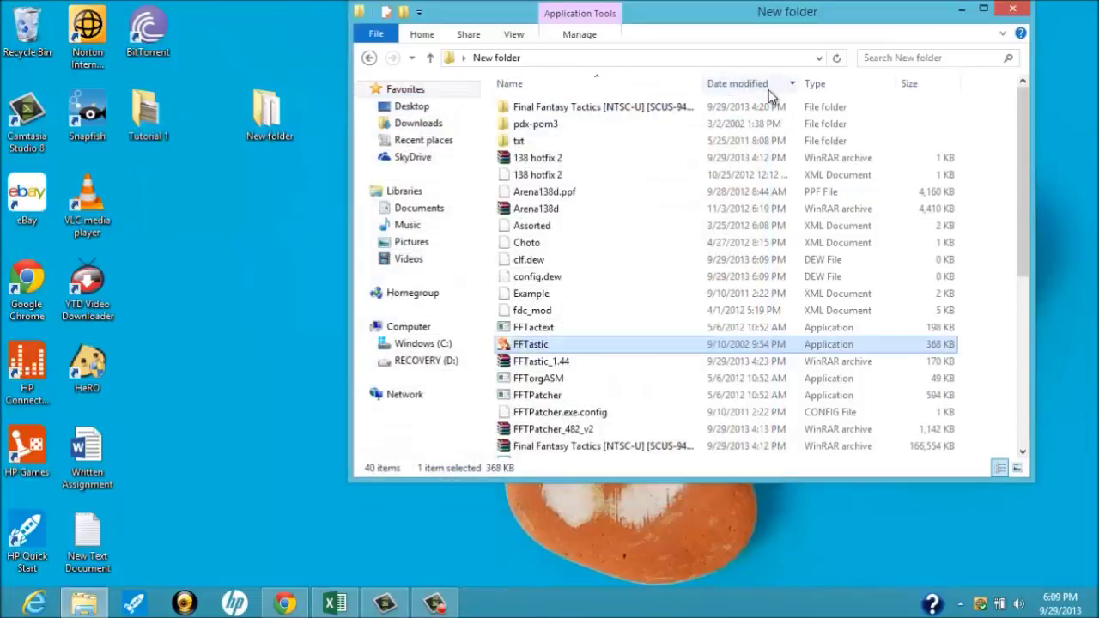
- Launch ePSXe from the ePSXe 1.6 folder in Downloads and minimize the folder window
click(436, 125)
double_click(540, 109)
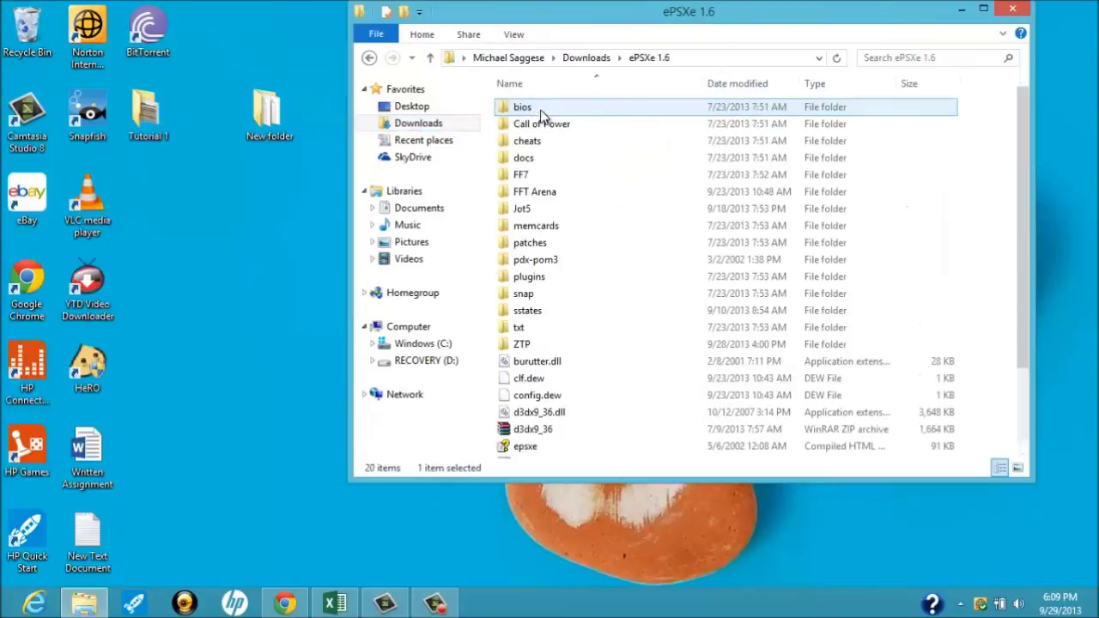
scroll(542, 312, down, 2)
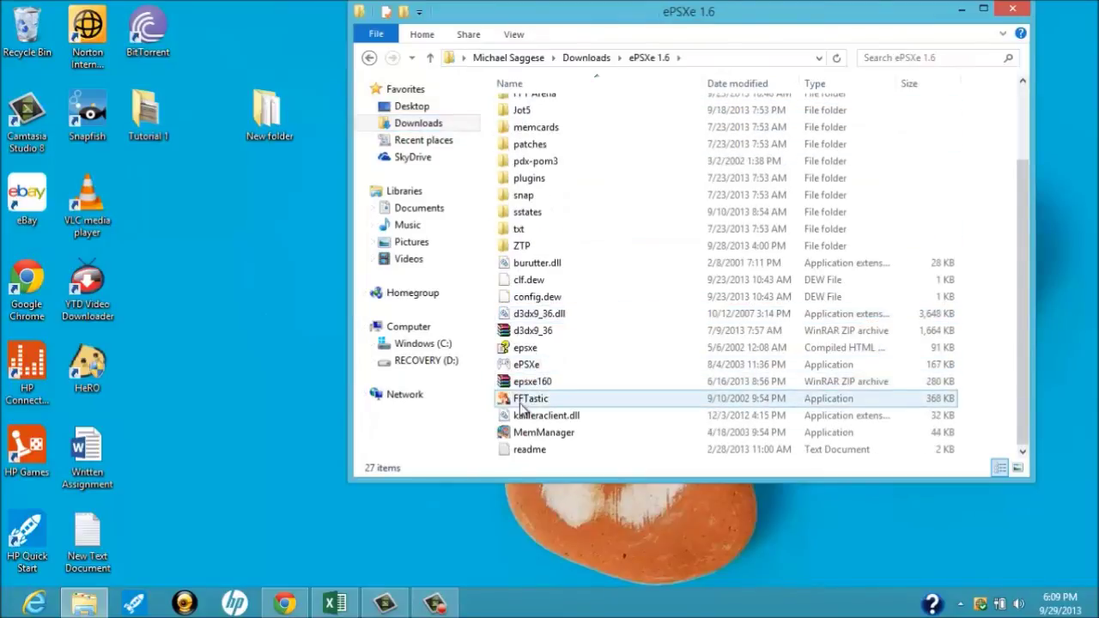
click(525, 364)
click(964, 16)
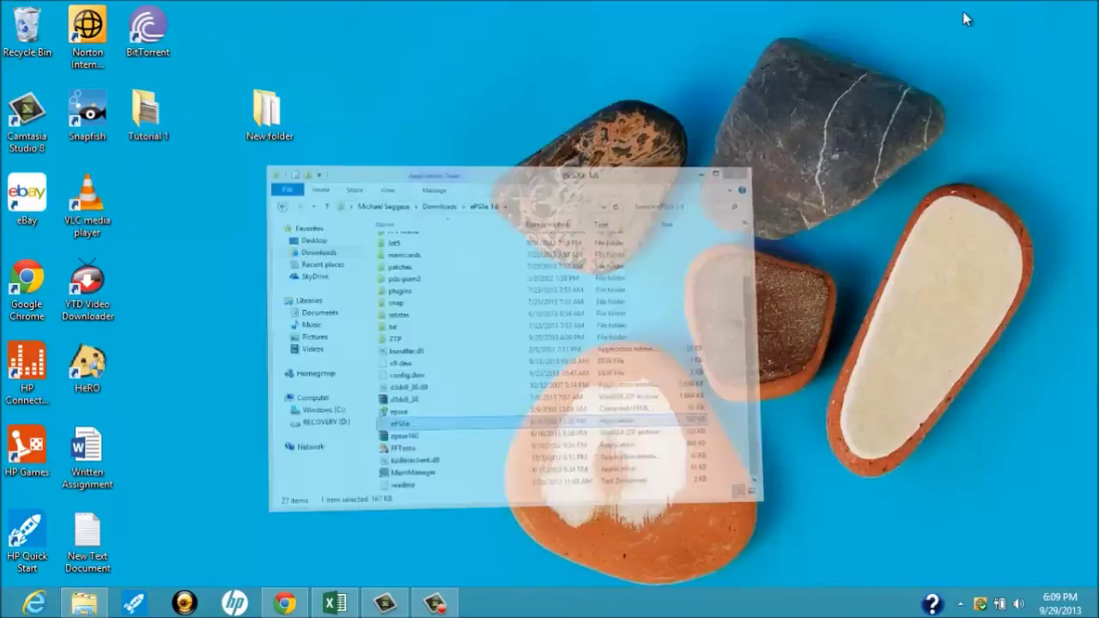
- Check the button mapping of game pad 1 in ePSXe, including the Circle button's assignment
click(74, 28)
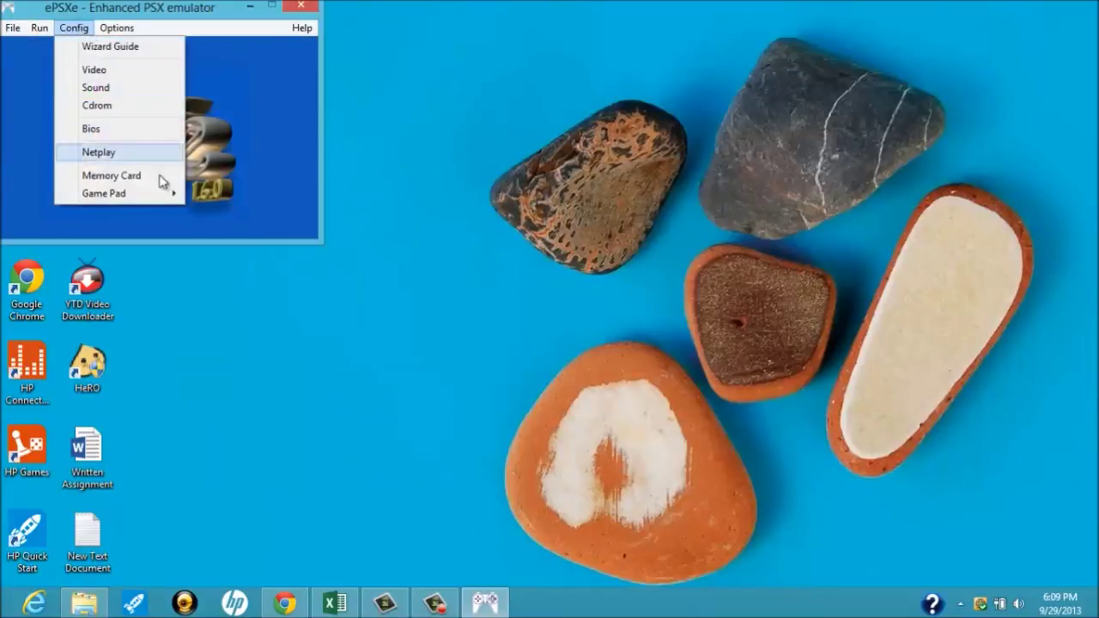
click(219, 193)
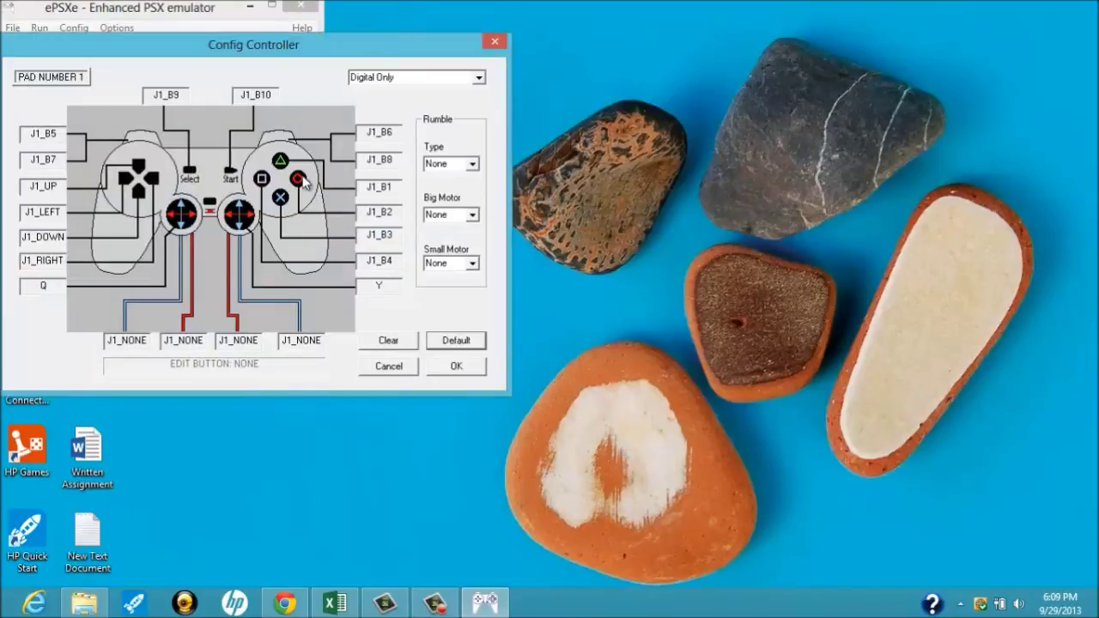
click(386, 215)
click(389, 366)
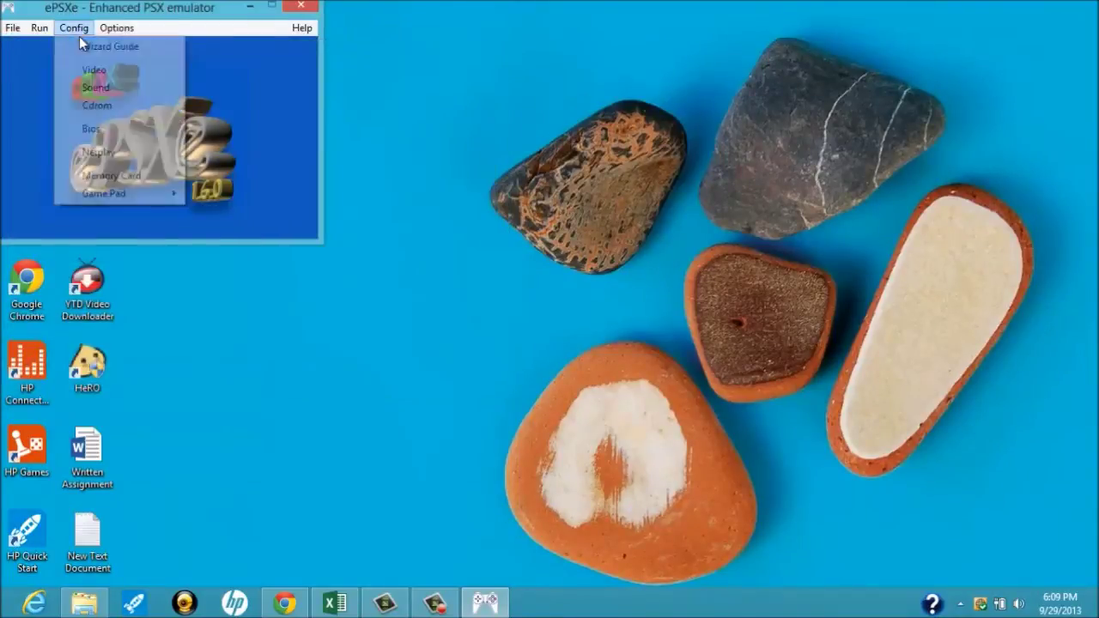
click(164, 194)
click(292, 194)
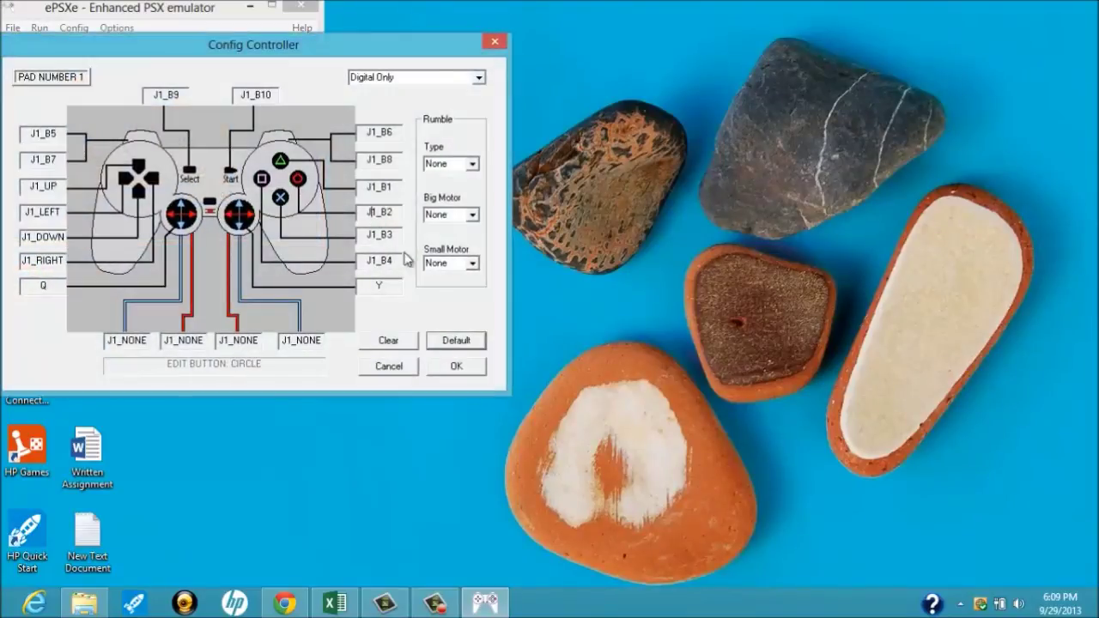
click(456, 366)
- Assign the saved memory card file from the desktop's New folder to memory card slot 2 and accept the configuration
click(66, 29)
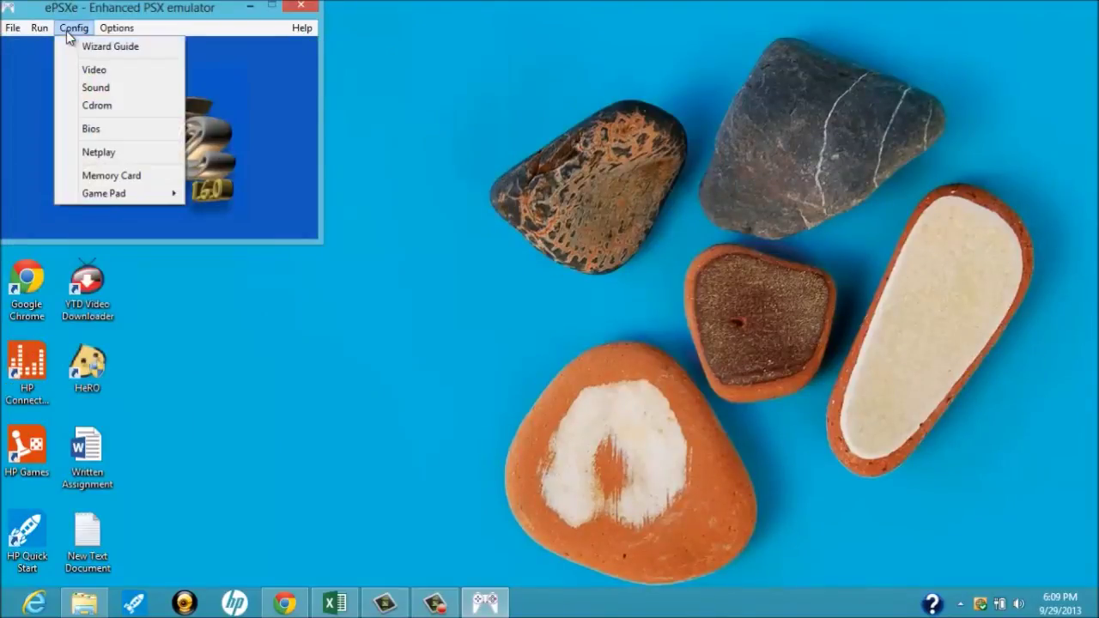
click(129, 175)
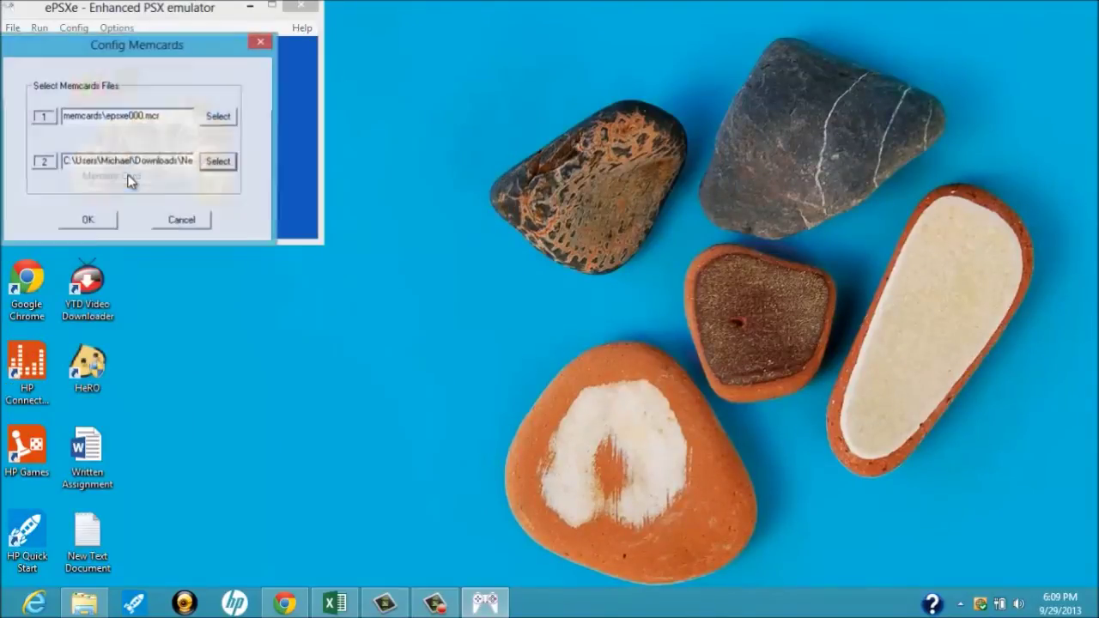
click(219, 162)
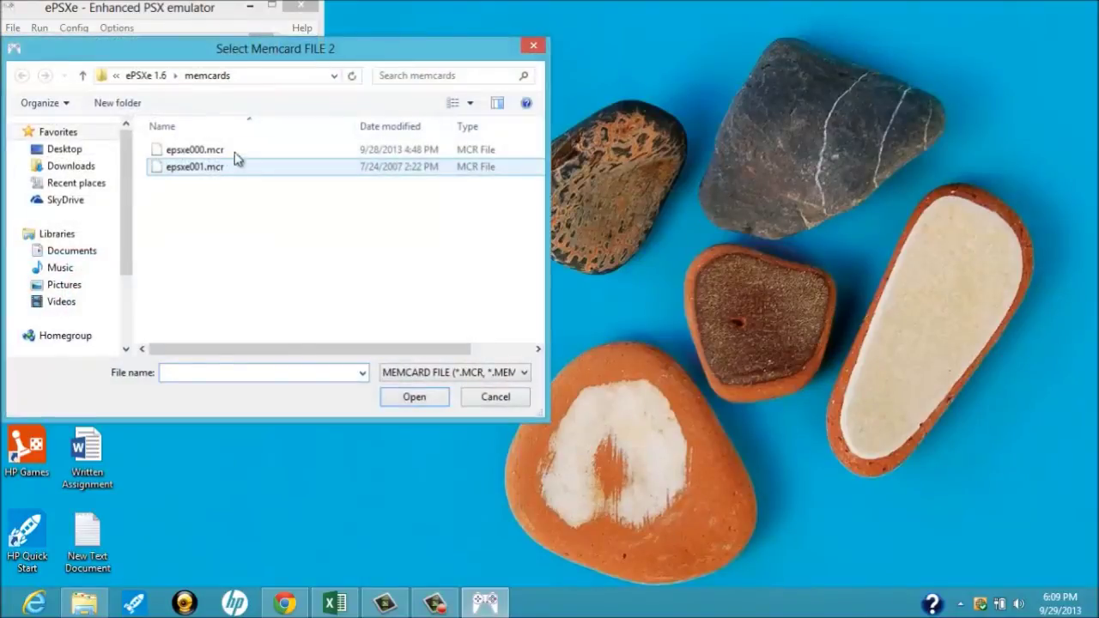
click(73, 168)
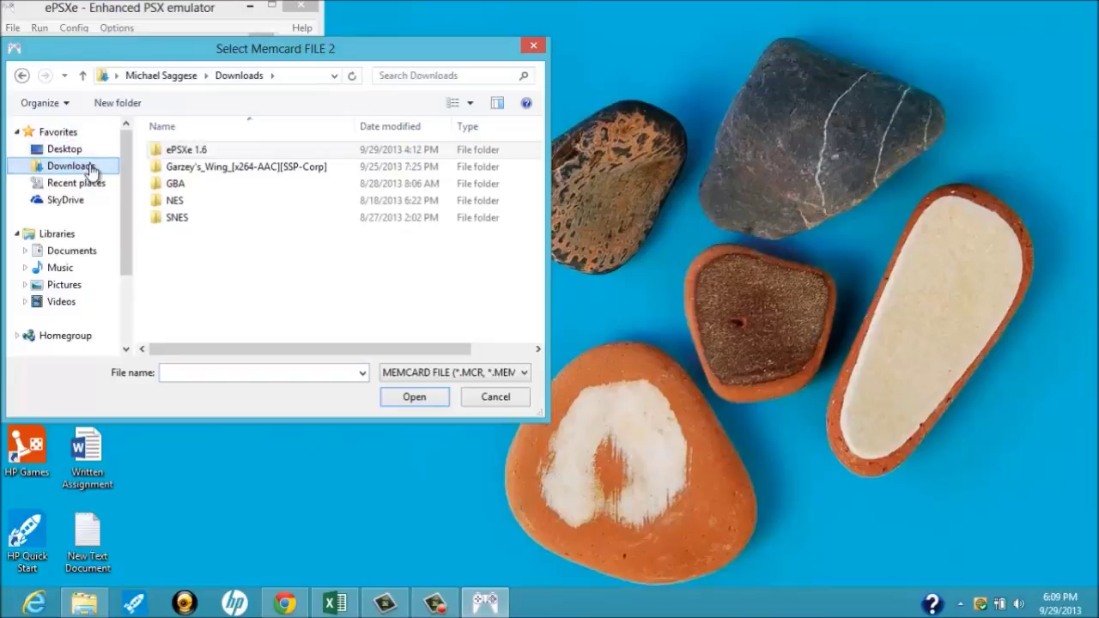
click(68, 150)
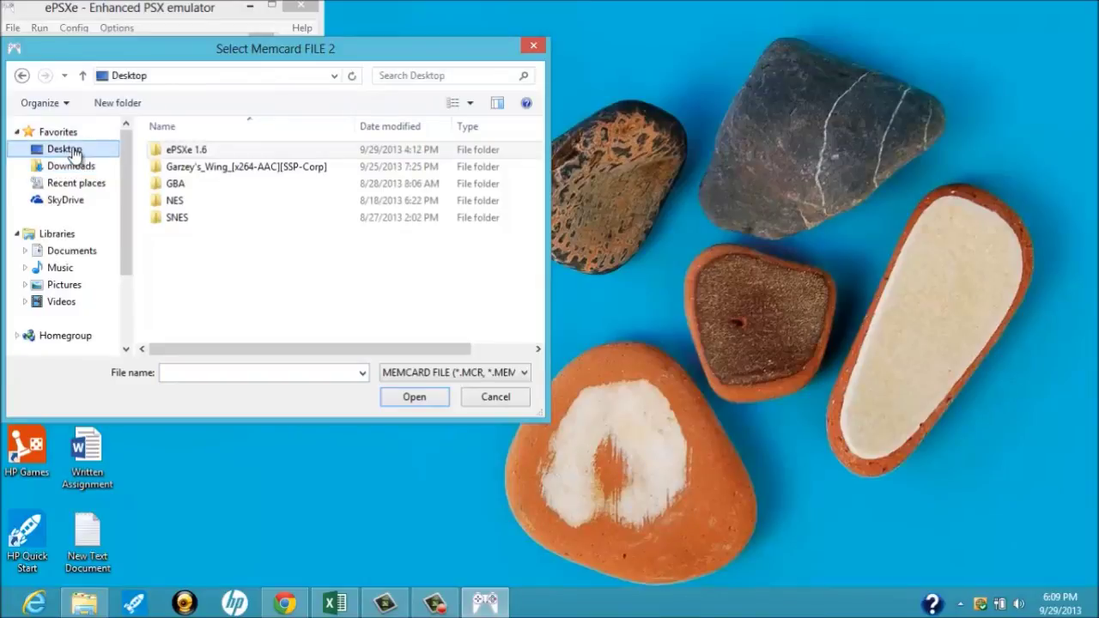
scroll(535, 155, down, 2)
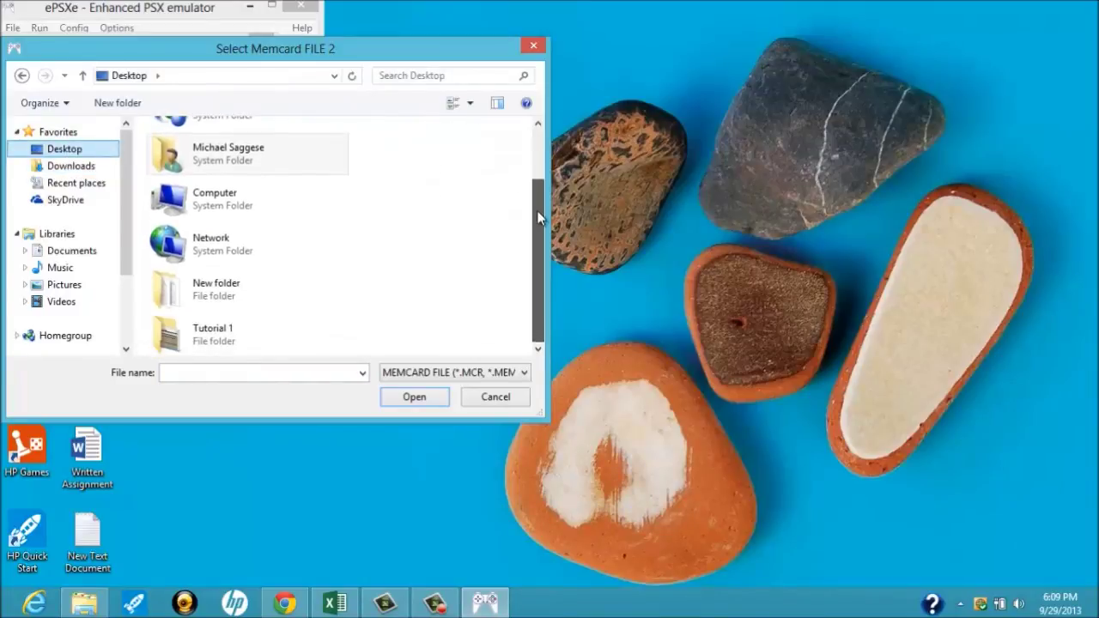
double_click(209, 291)
double_click(174, 201)
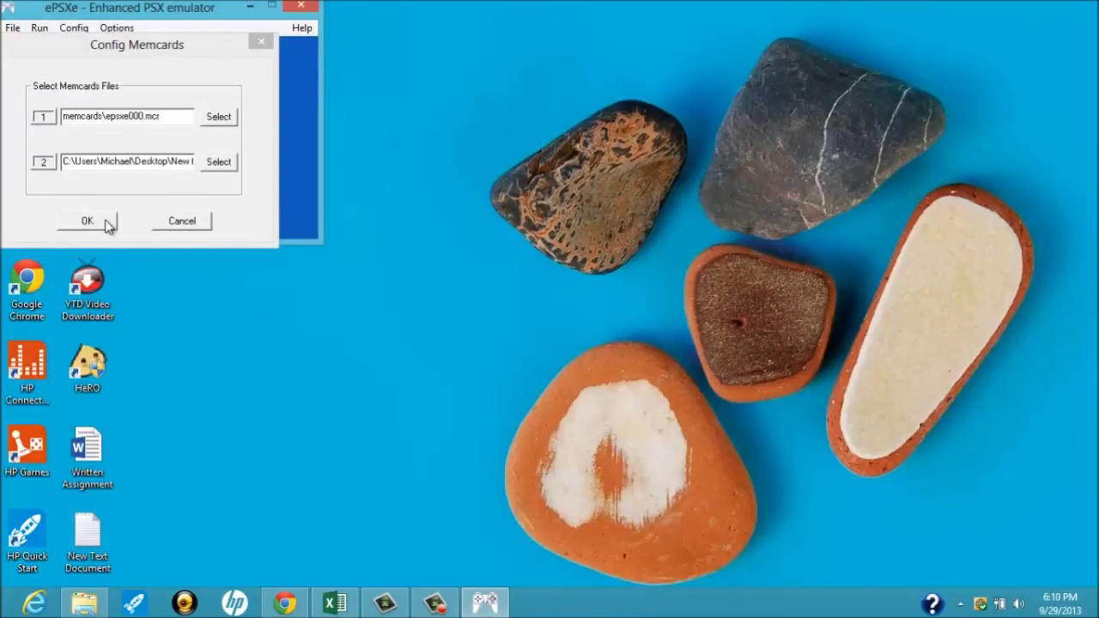
click(106, 223)
- Run the Final Fantasy Tactics [NTSC-U] BIN image as an ISO from its game folder
click(13, 27)
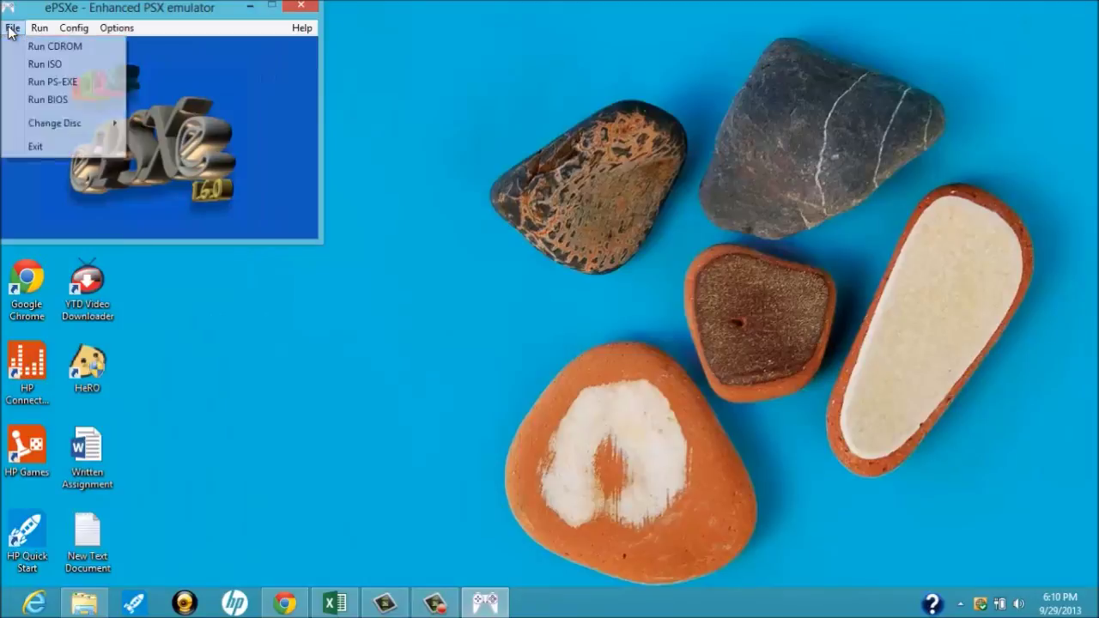
click(26, 66)
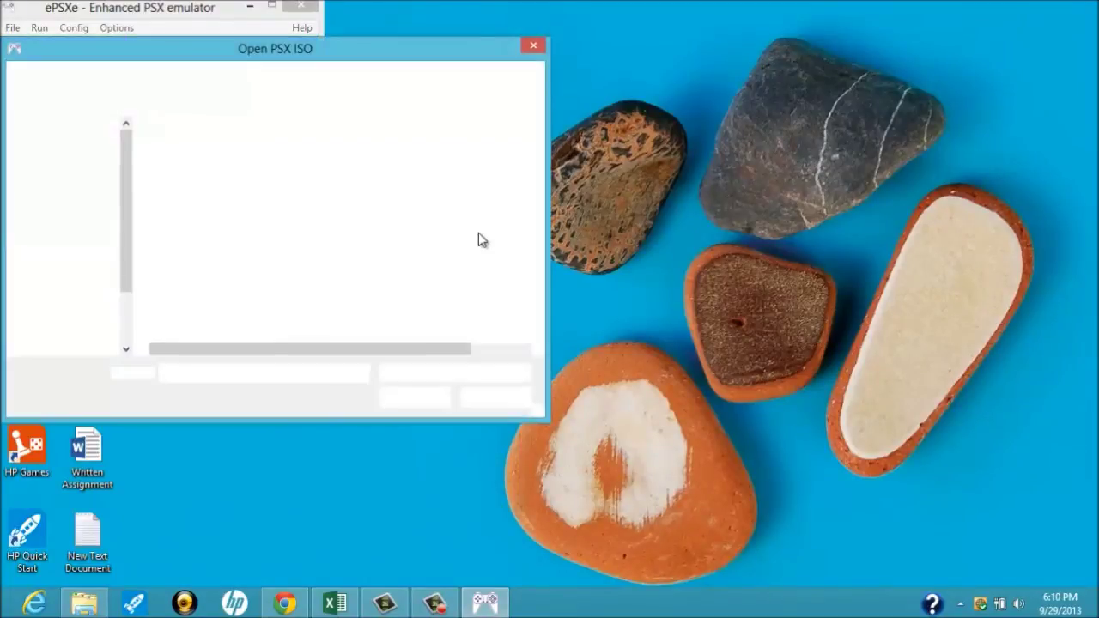
double_click(249, 149)
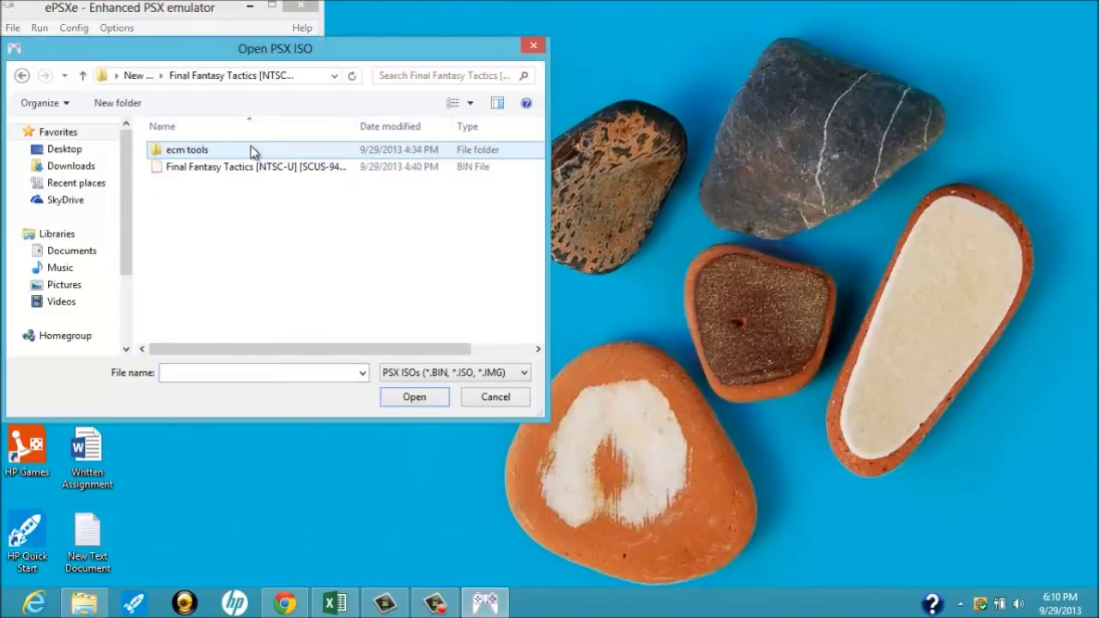
double_click(267, 166)
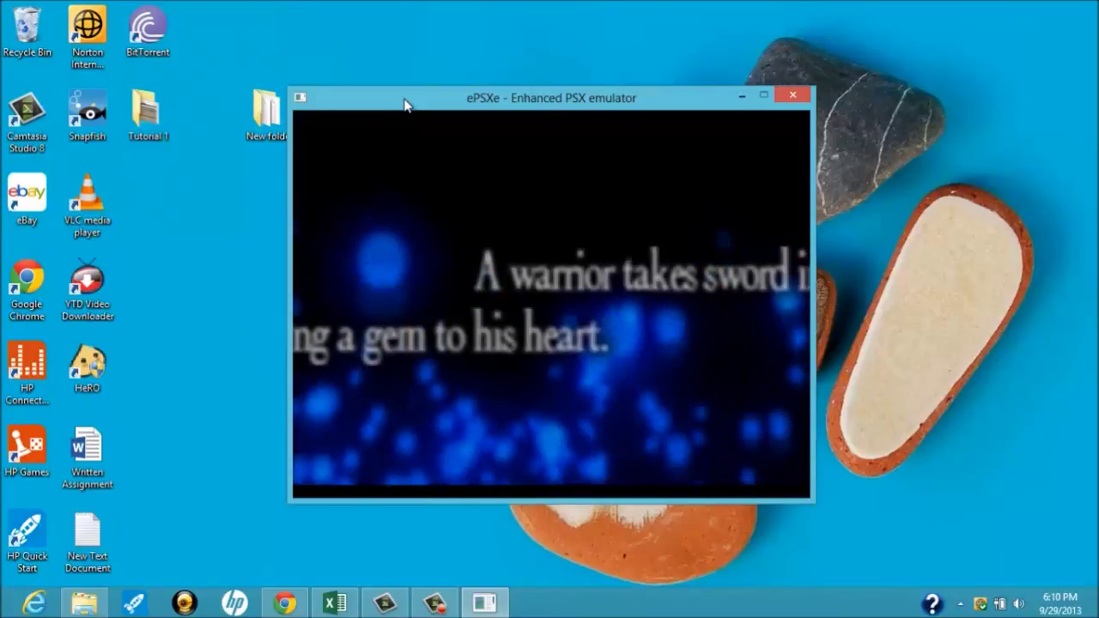
- Skip the game's intro and choose Continue on the FFT Arena title screen to load from the memory card
key(Return)
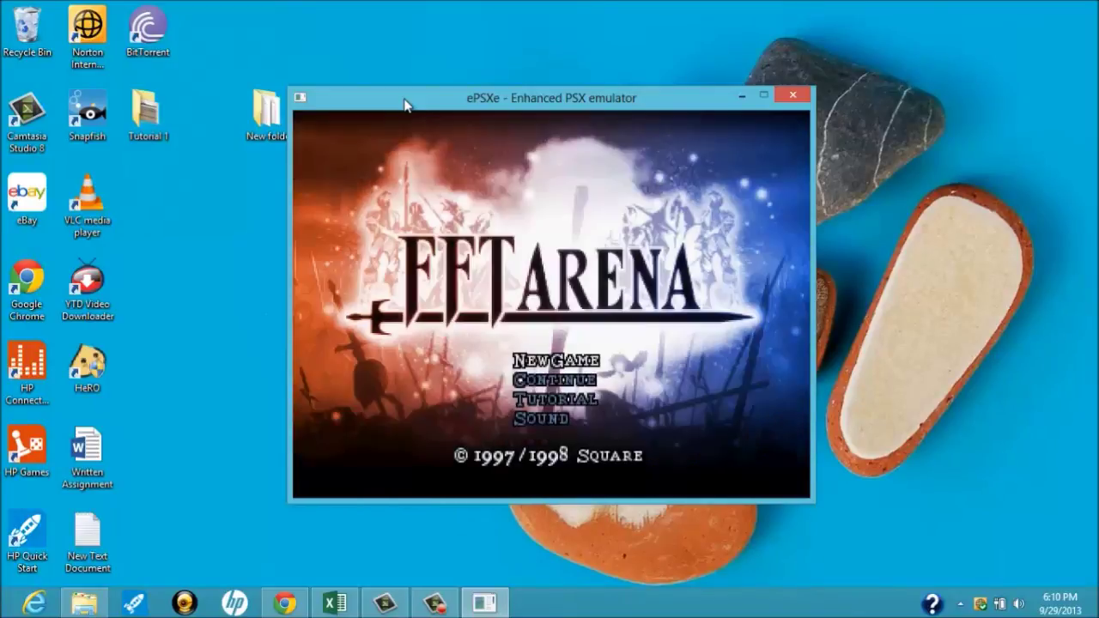
key(Down)
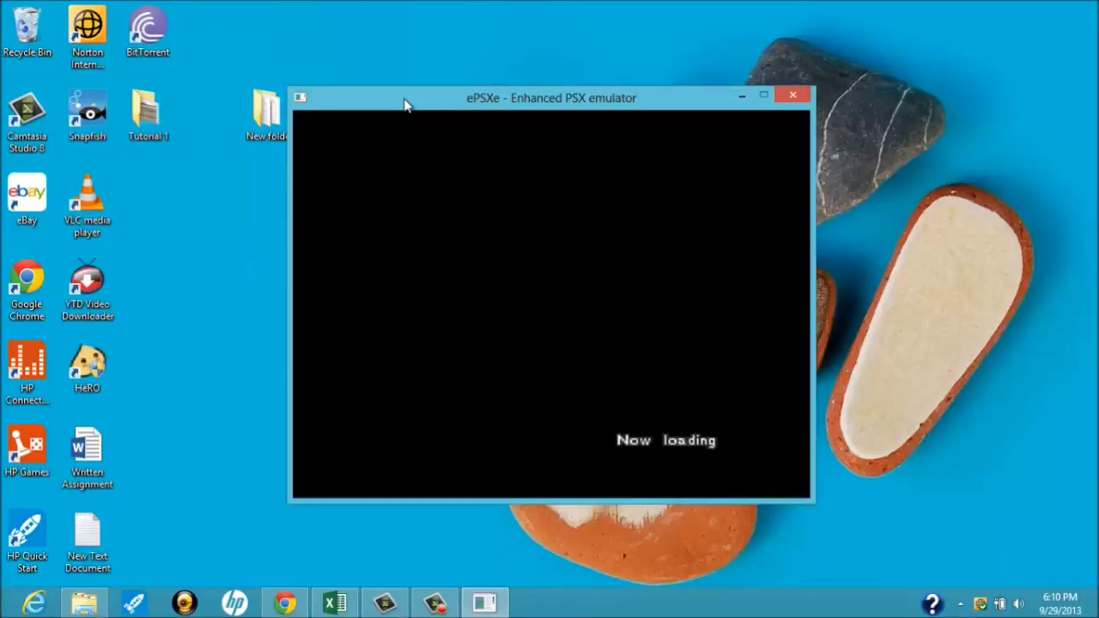
key(Down)
key(z)
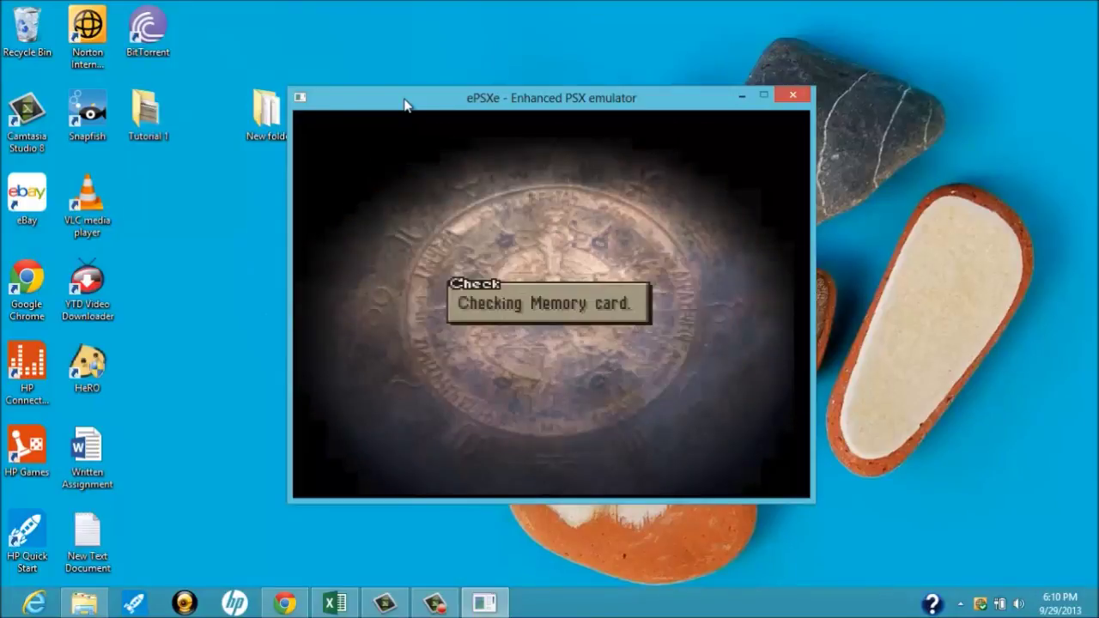